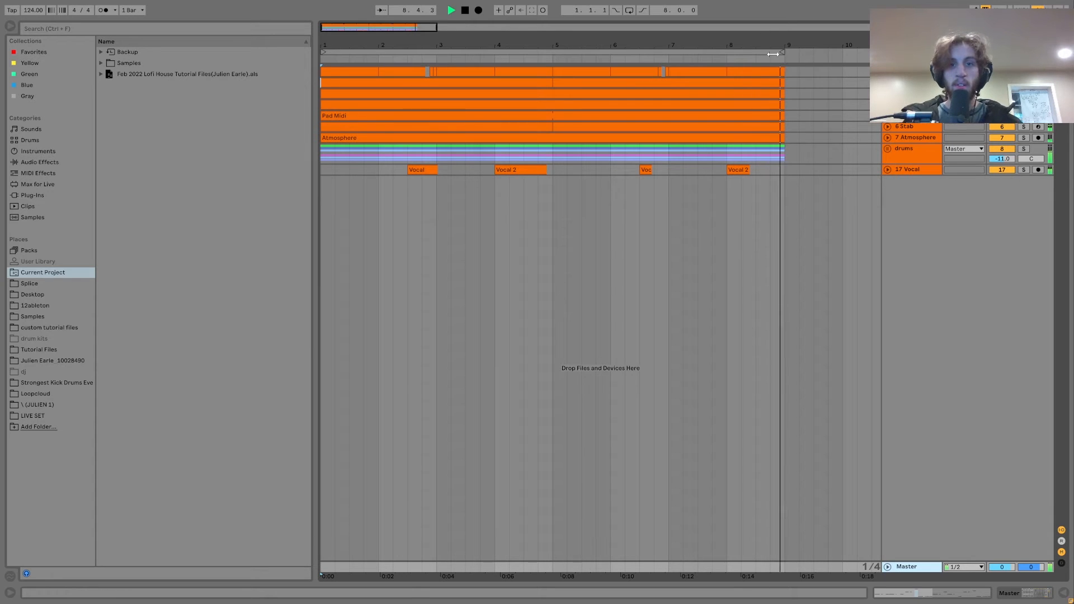
# Unfold the Kick 10 track, audition its pattern on its own and show its Simpler device.
pyautogui.press('space')
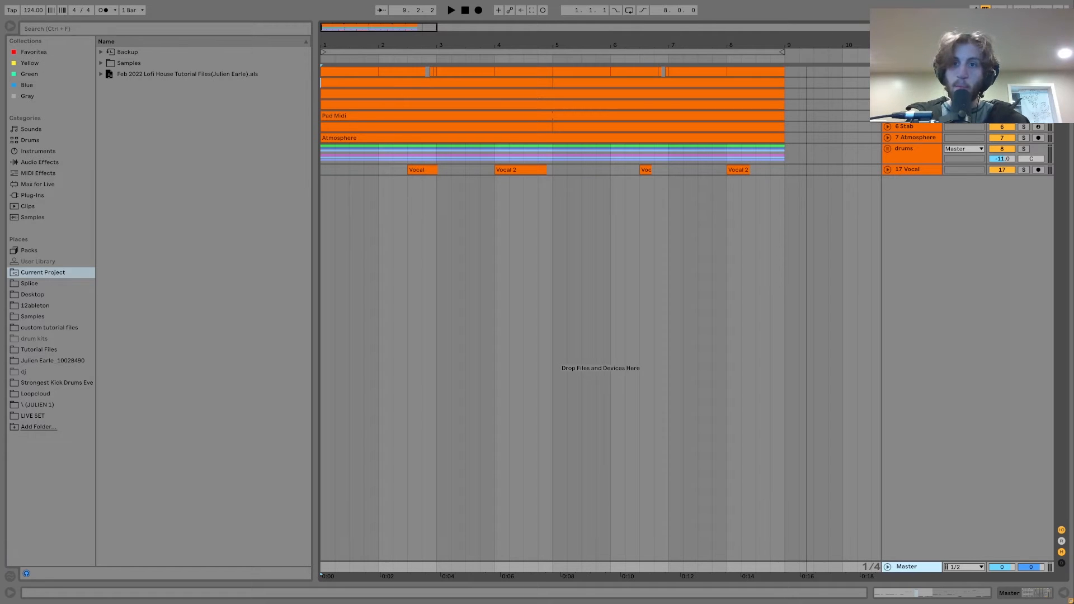
pyautogui.click(888, 72)
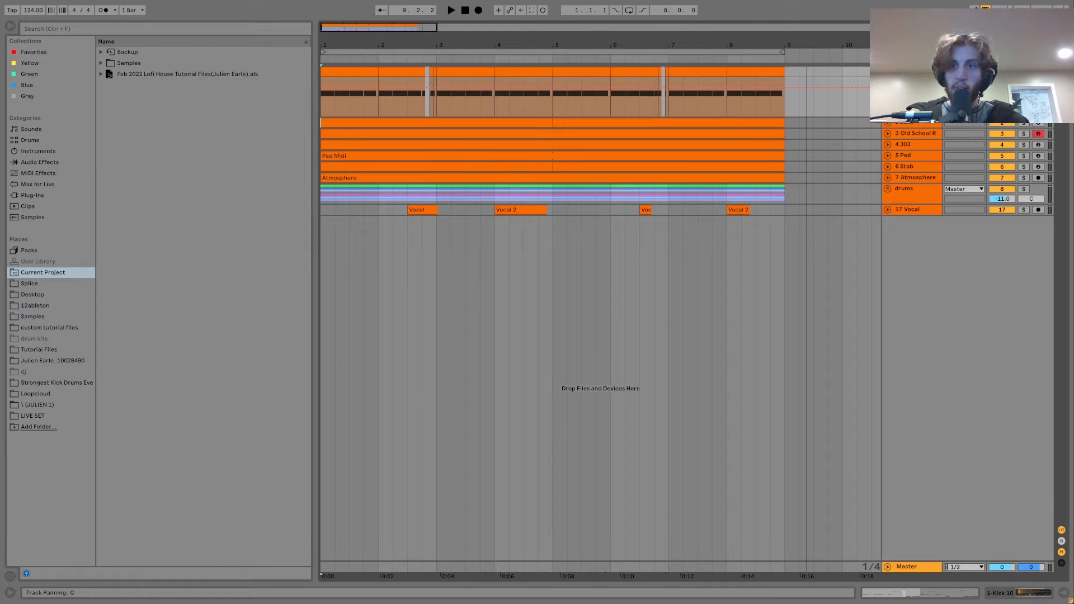
pyautogui.press('space')
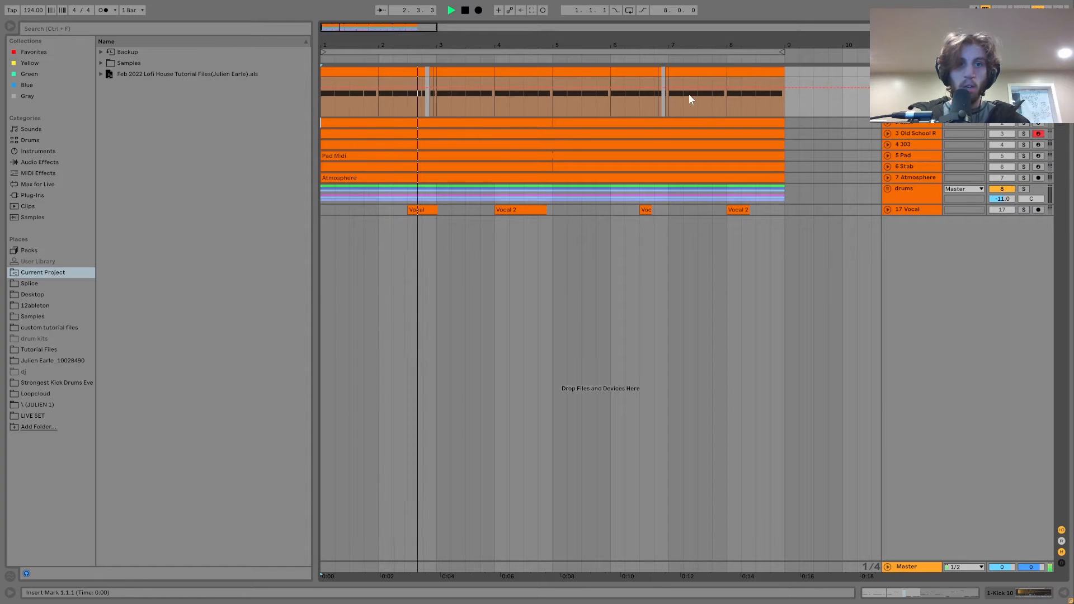
pyautogui.press('space')
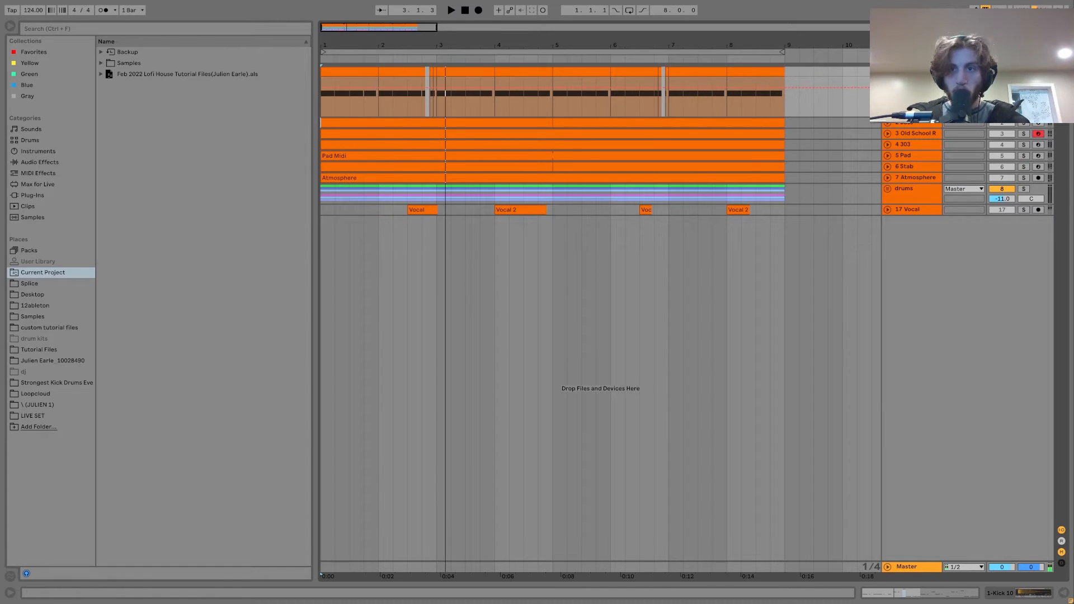
pyautogui.doubleClick(911, 72)
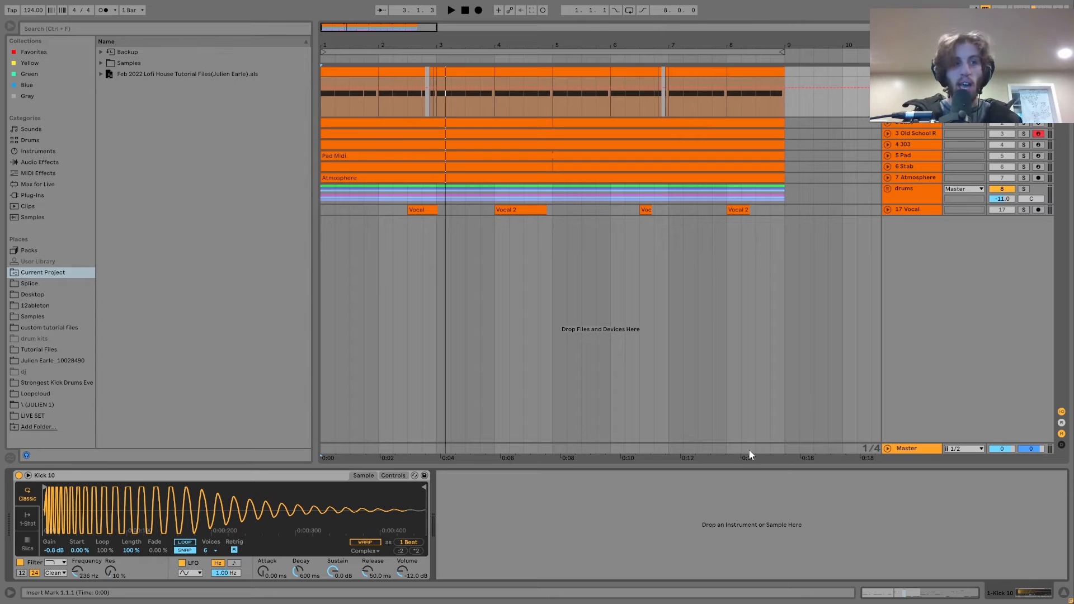
pyautogui.press('space')
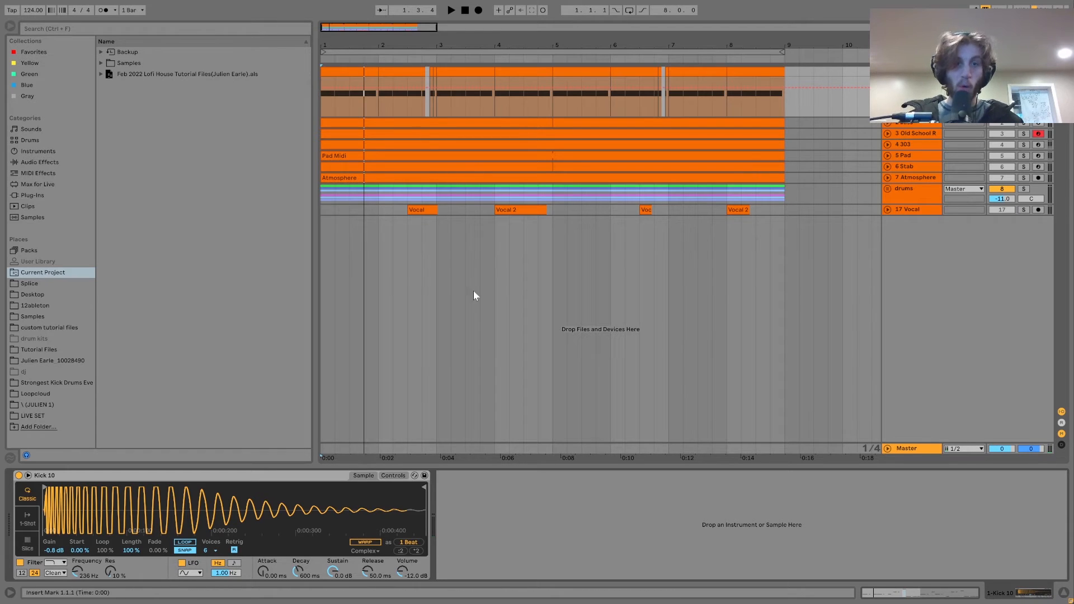
# Open the first kick clip's notes, select the second and fourth B2 hits of bar 1, and play them back.
pyautogui.doubleClick(363, 74)
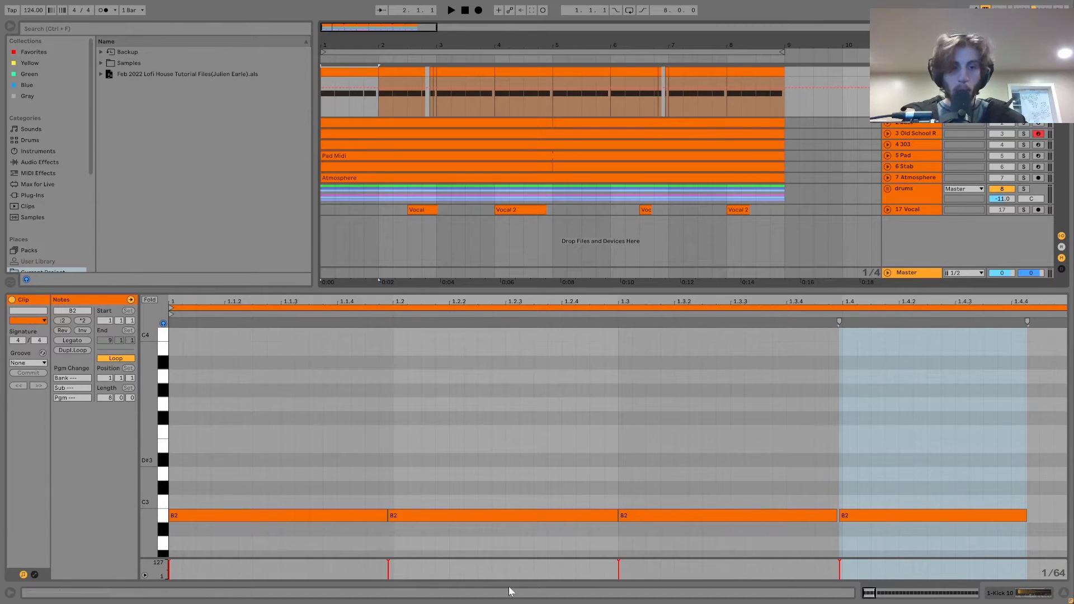
pyautogui.moveTo(524, 451); pyautogui.dragTo(557, 559)
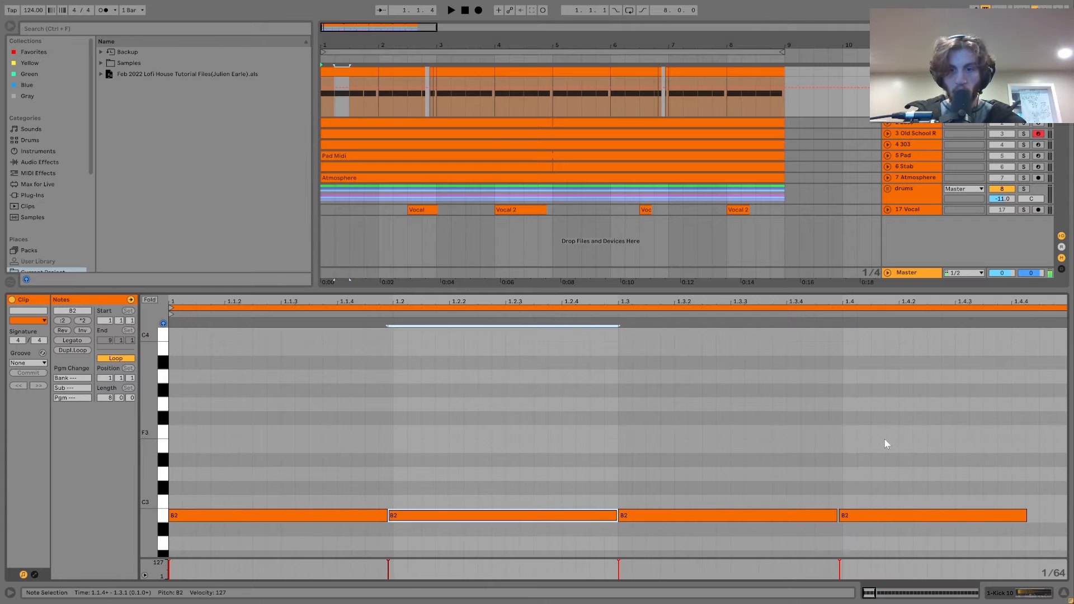
pyautogui.moveTo(877, 436); pyautogui.dragTo(918, 579)
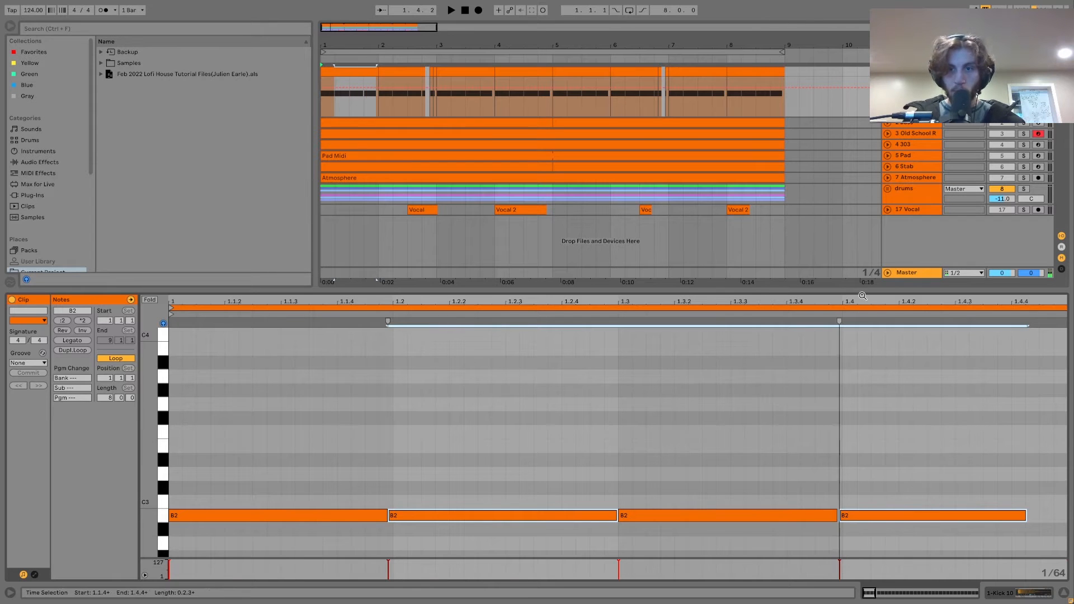
pyautogui.moveTo(854, 301)
pyautogui.mouseDown()
pyautogui.moveTo(854, 358)
pyautogui.moveTo(854, 304)
pyautogui.mouseUp()
pyautogui.moveTo(708, 302); pyautogui.dragTo(681, 299)
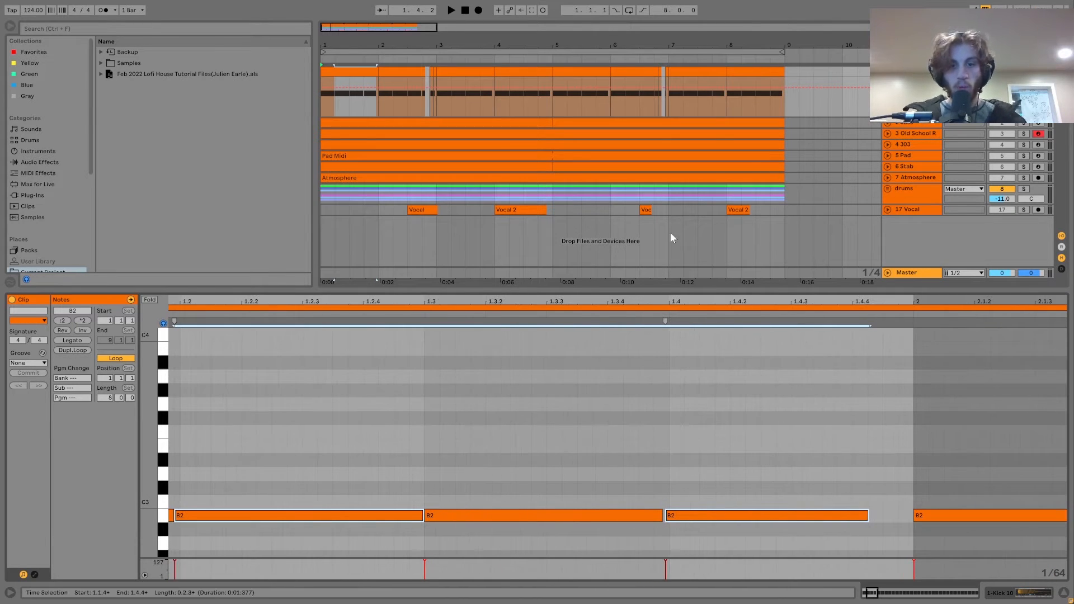
pyautogui.press('space')
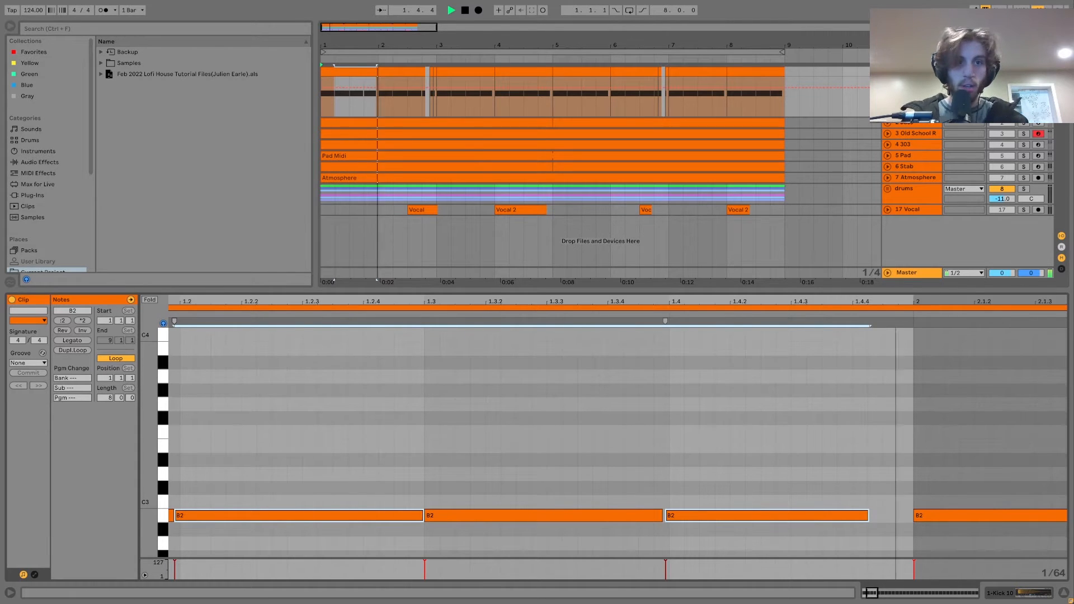
pyautogui.press('space')
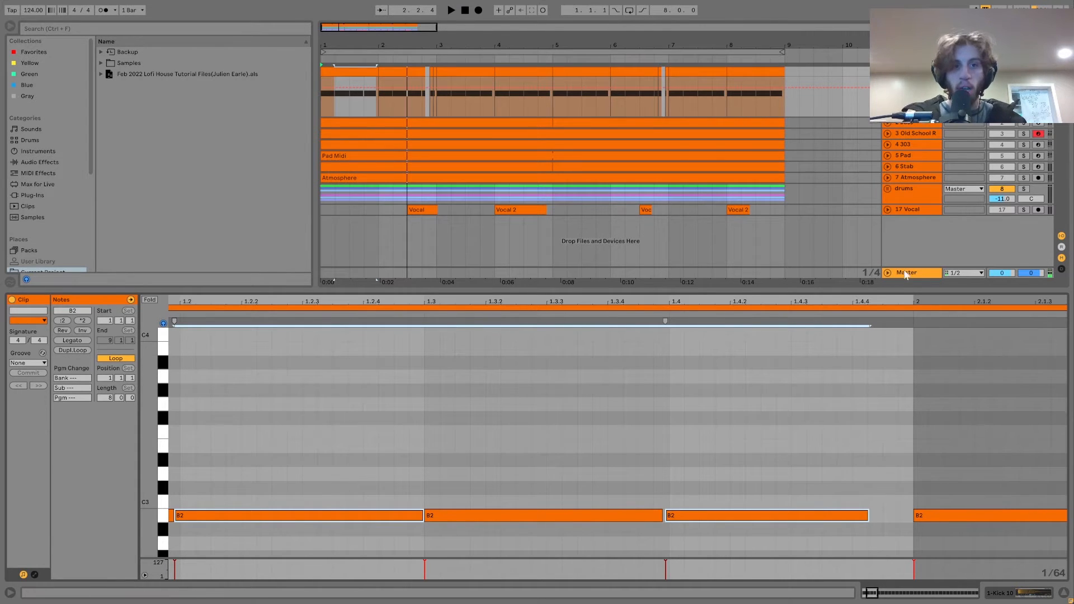
# Audition the kick track around its two gaps, starting shortly before bar 3 and shortly before bar 7.
pyautogui.click(410, 102)
pyautogui.press('space')
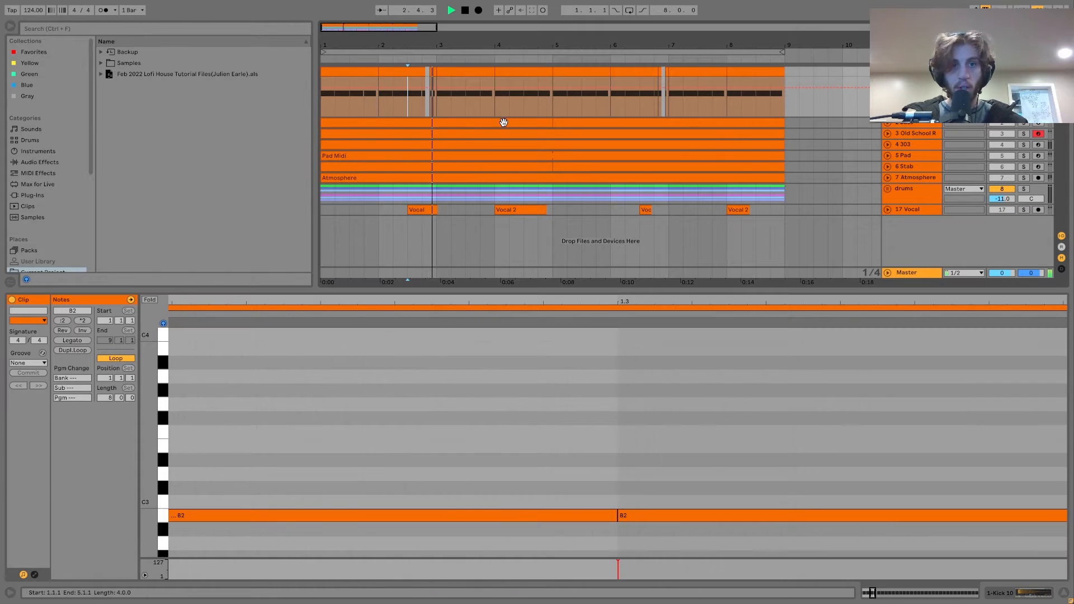
pyautogui.press('space')
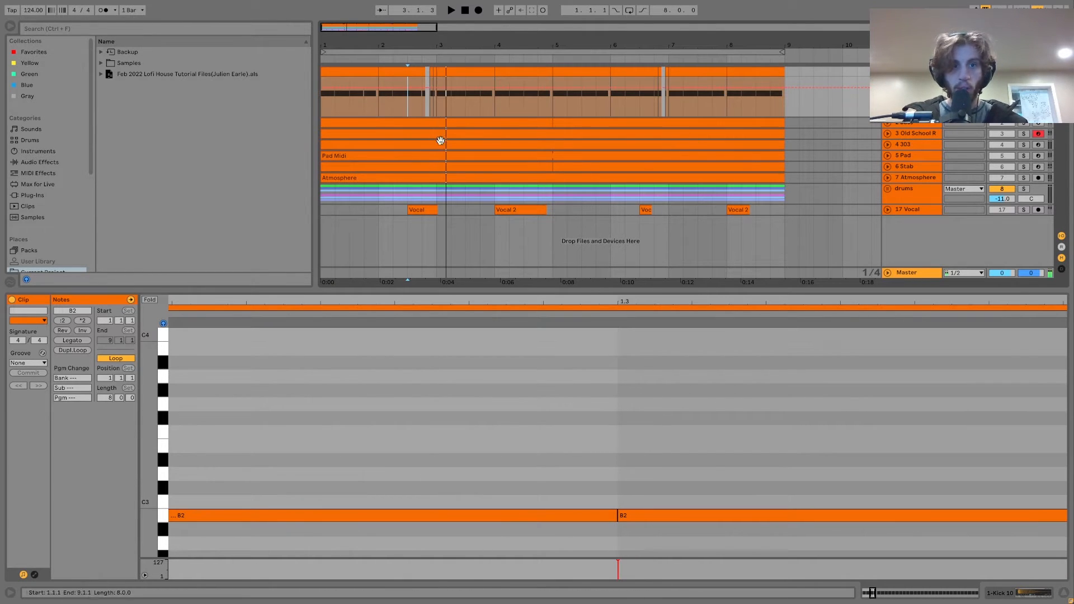
pyautogui.click(653, 107)
pyautogui.press('space')
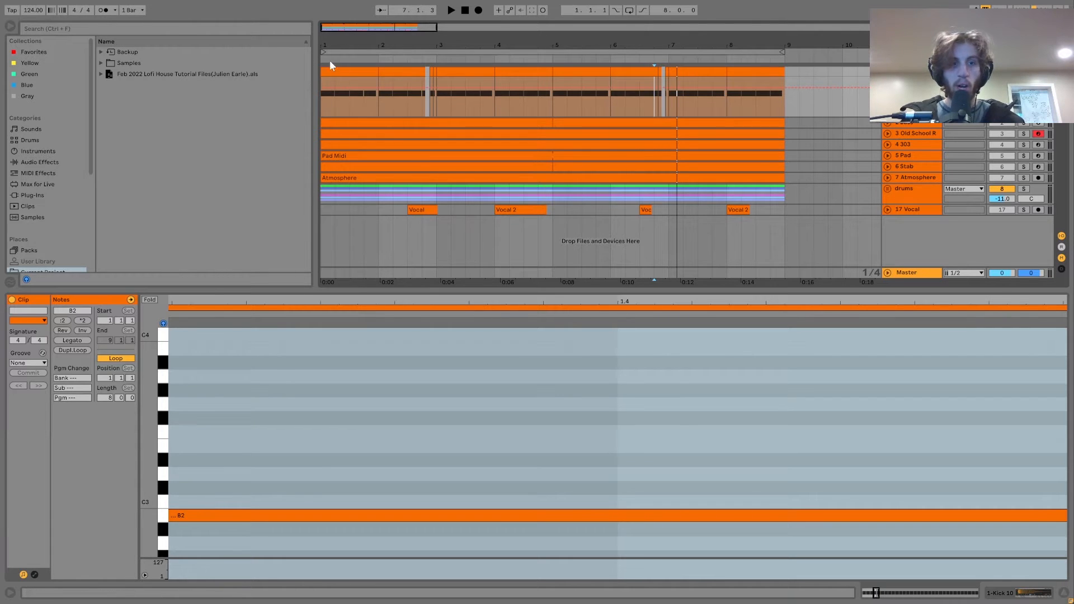
# Show the kick's device again and loop the full eight bars of kick clips, from 1.1.1 to 9.1.1.
pyautogui.moveTo(439, 45); pyautogui.dragTo(488, 86)
pyautogui.moveTo(488, 43); pyautogui.dragTo(463, 7)
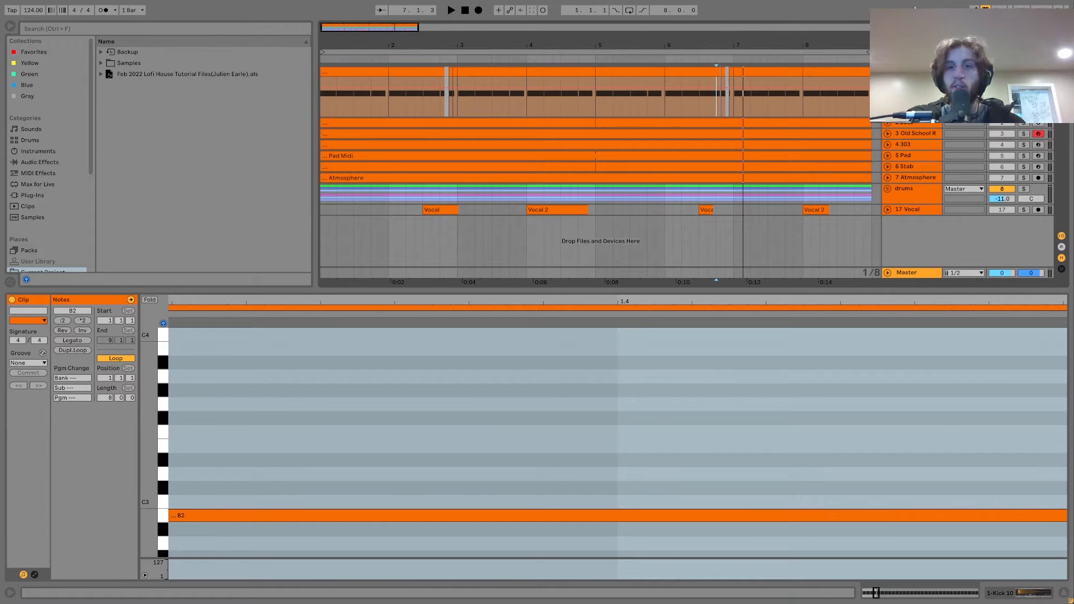
pyautogui.hotkey('shift', 'Tab')
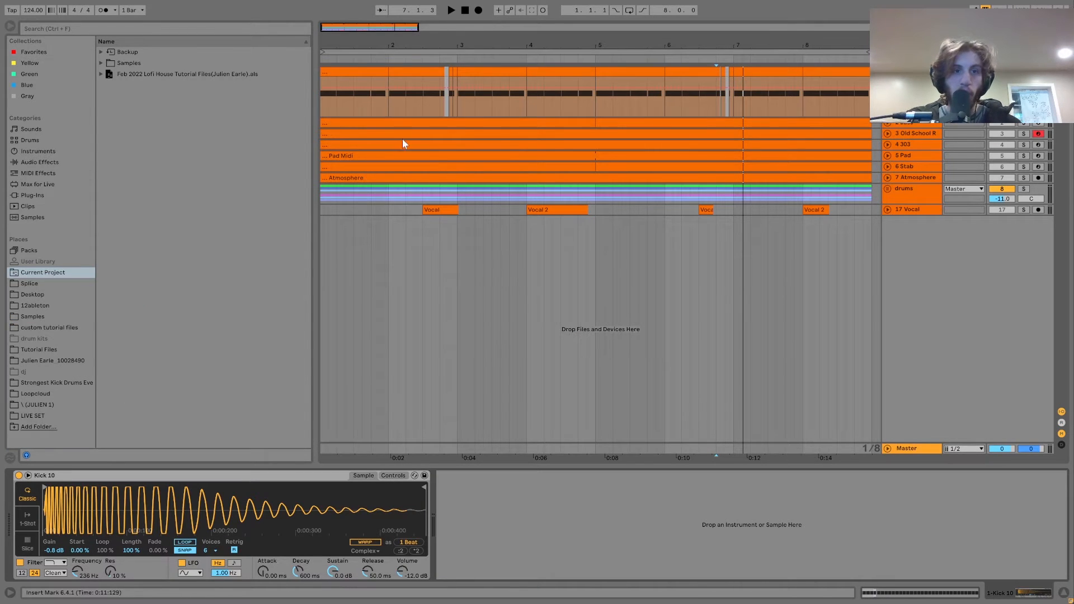
pyautogui.click(356, 72)
pyautogui.moveTo(404, 44)
pyautogui.mouseDown()
pyautogui.moveTo(402, 28)
pyautogui.moveTo(396, 53)
pyautogui.moveTo(464, 68)
pyautogui.moveTo(413, 53)
pyautogui.moveTo(412, 40)
pyautogui.mouseUp()
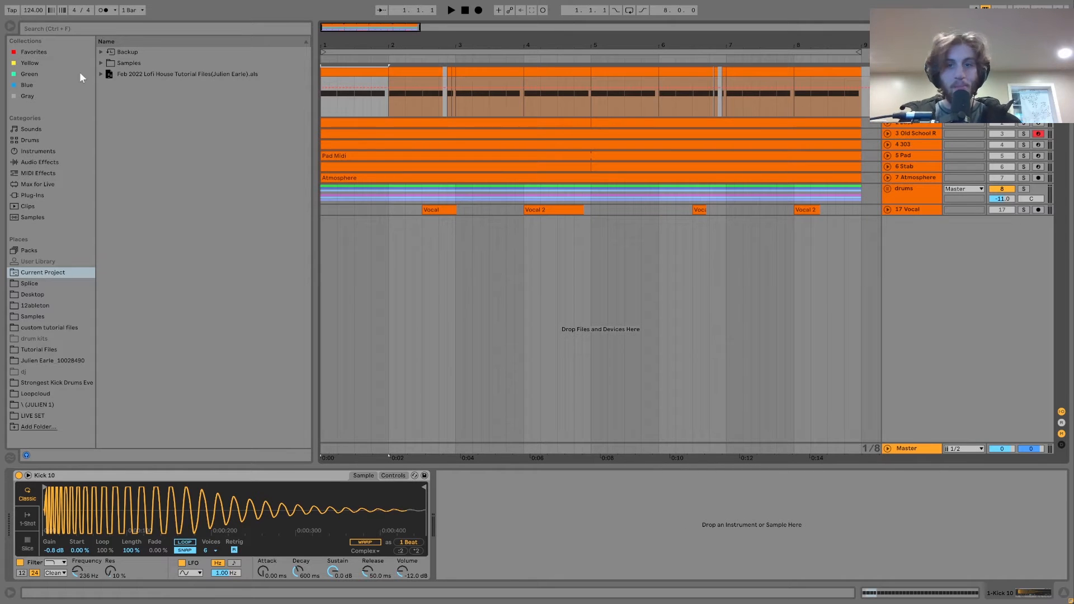
pyautogui.keyDown('shift'); pyautogui.click(861, 105); pyautogui.keyUp('shift')
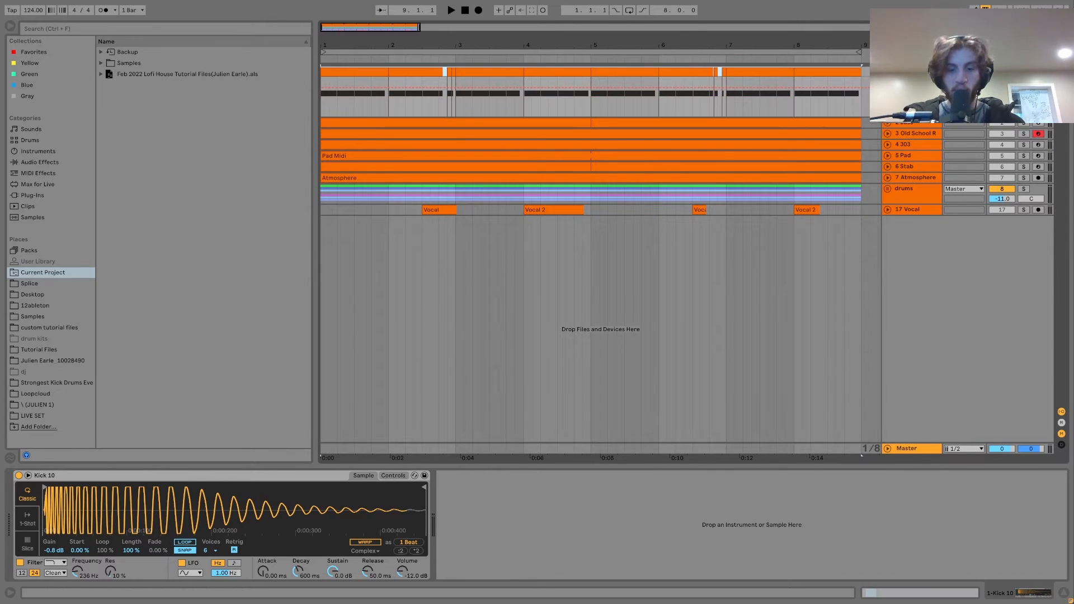
pyautogui.hotkey('ctrl', 'l')
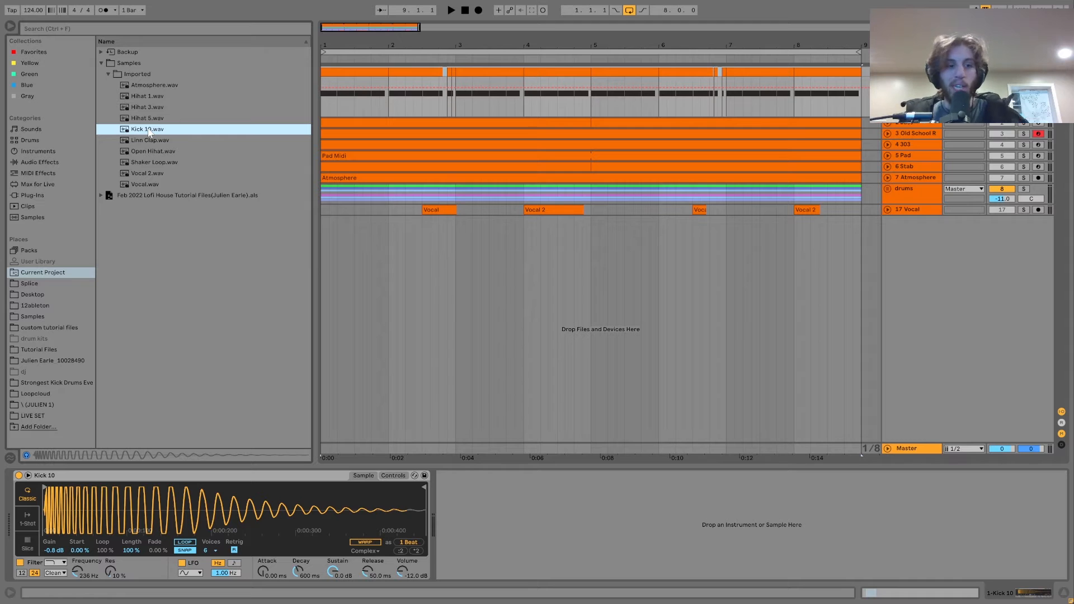
# Play the looped kick and show the filter envelope in its Simpler's Controls view.
pyautogui.press('space')
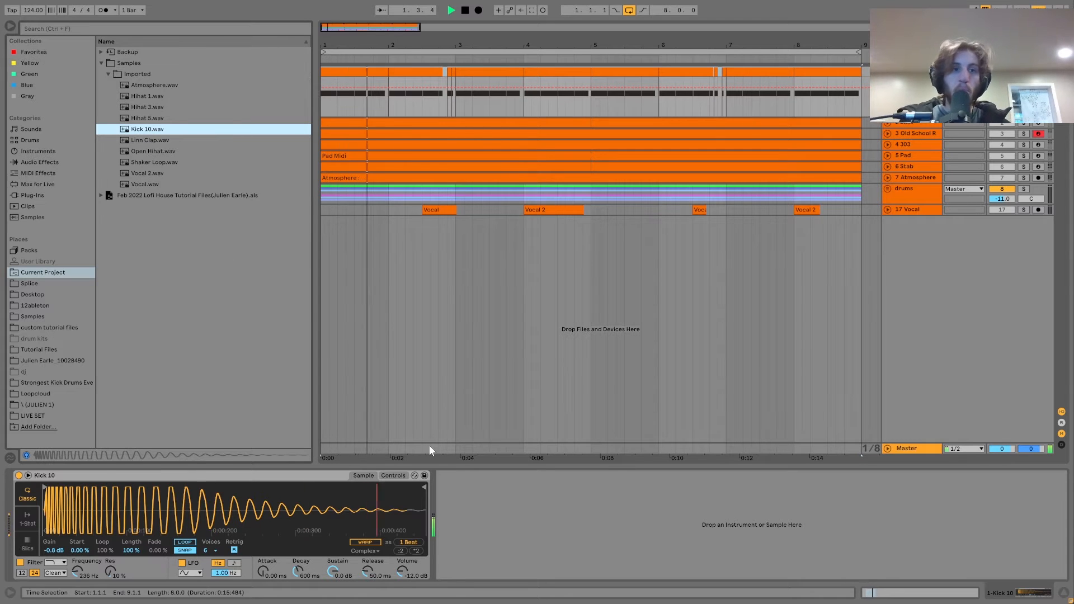
pyautogui.click(399, 487)
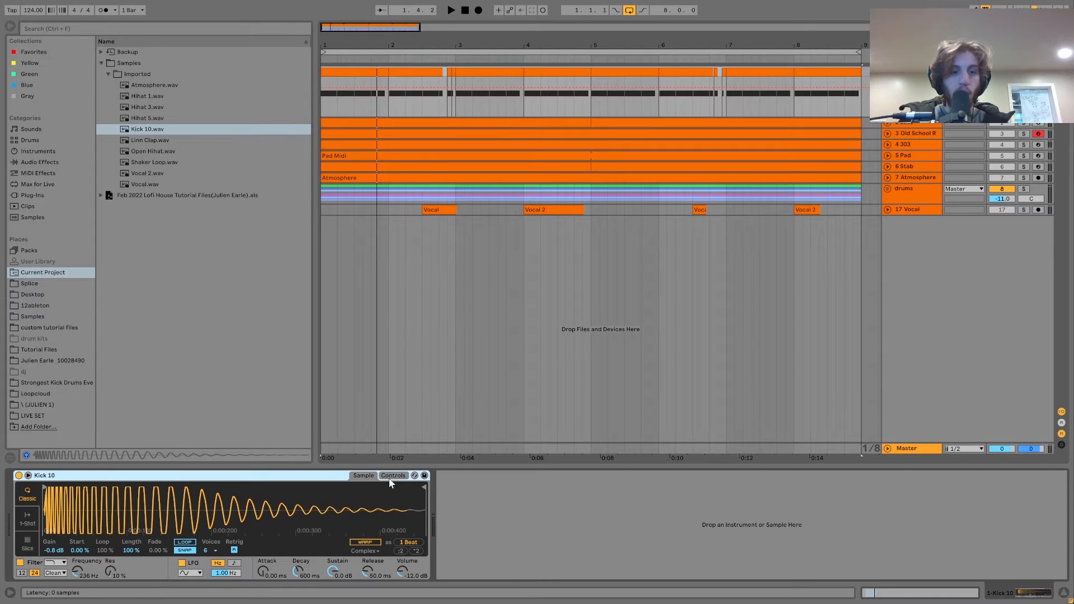
pyautogui.click(392, 475)
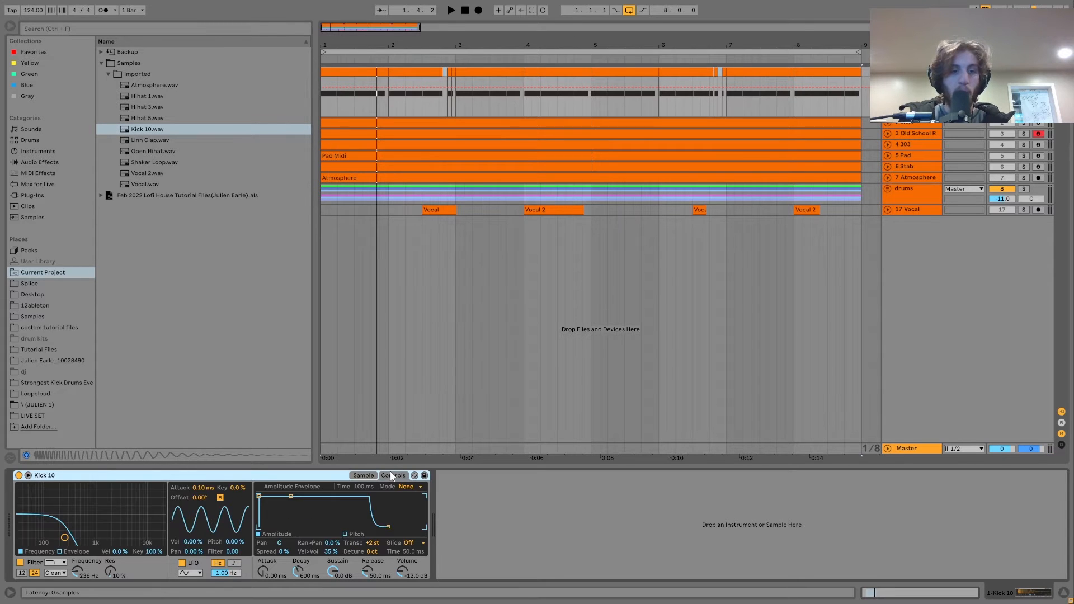
pyautogui.click(75, 552)
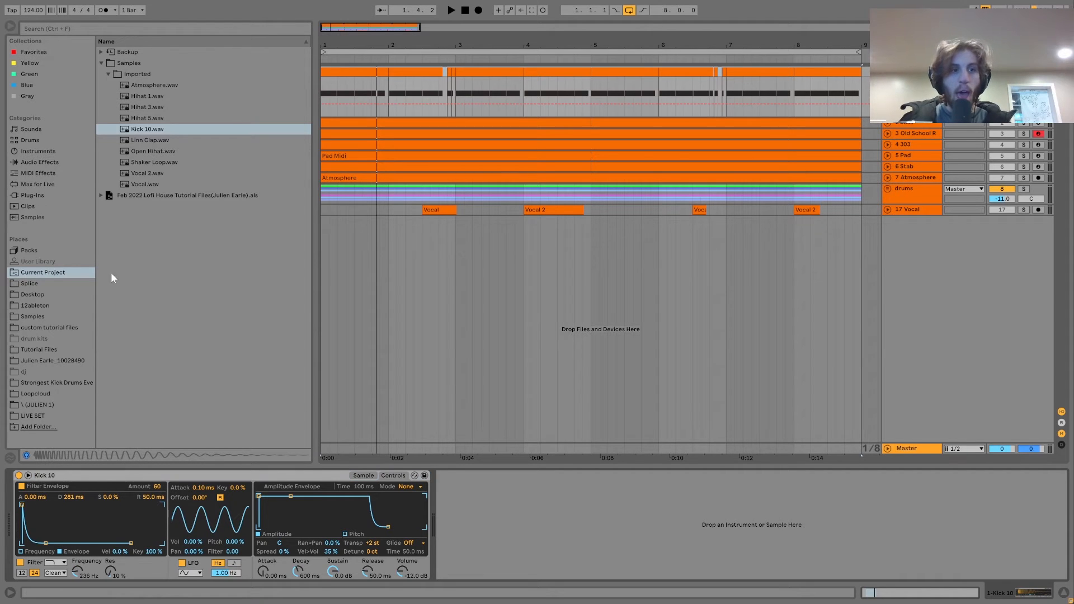
# Select the imported sample Kick 10.wav in the browser and replay the kick loop from its start.
pyautogui.click(136, 130)
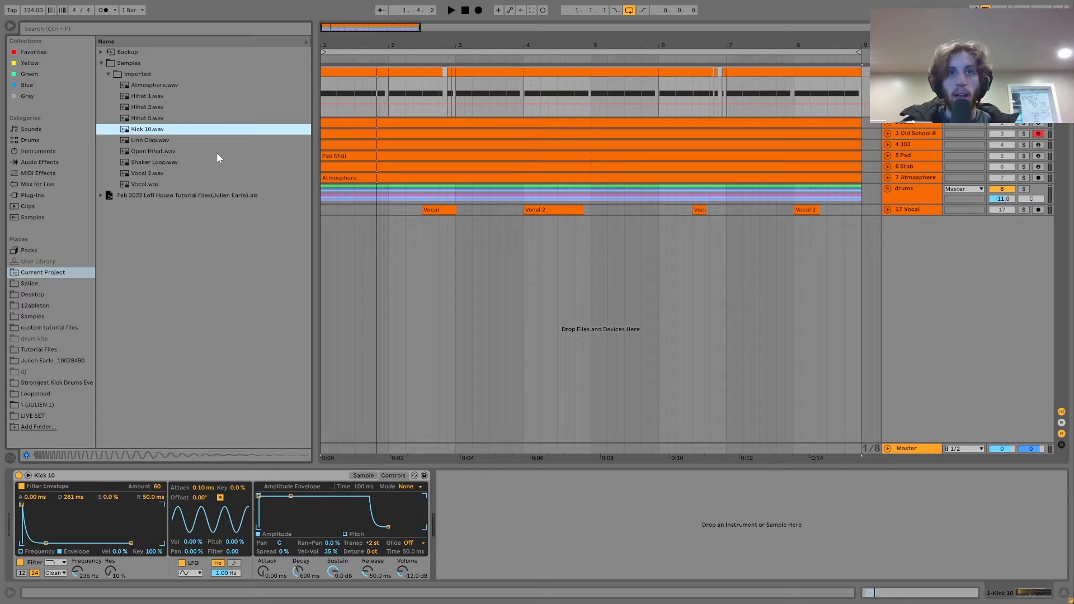
pyautogui.press('space')
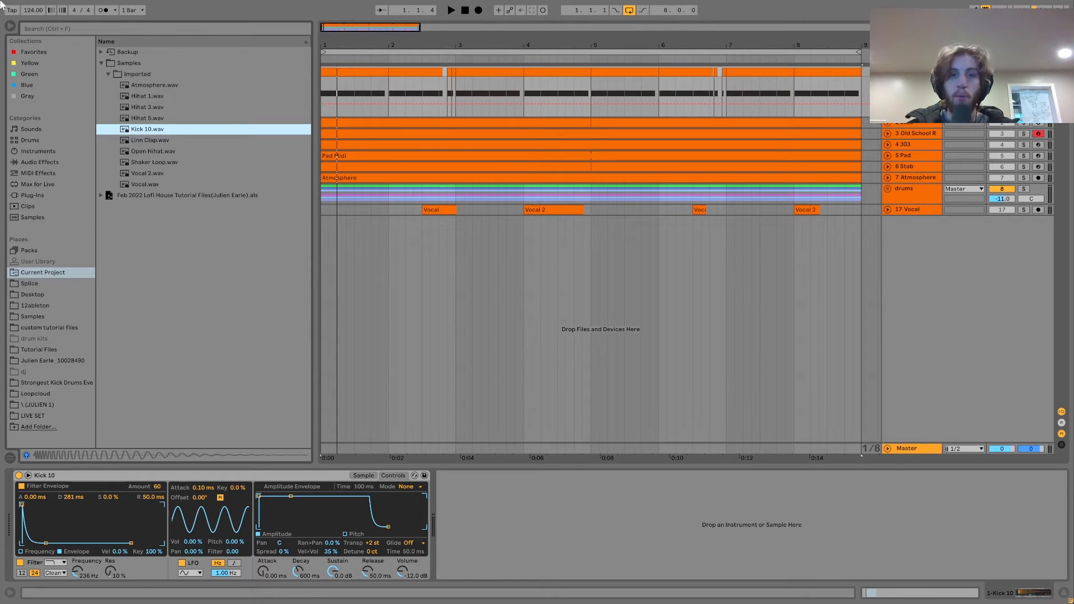
pyautogui.press('space')
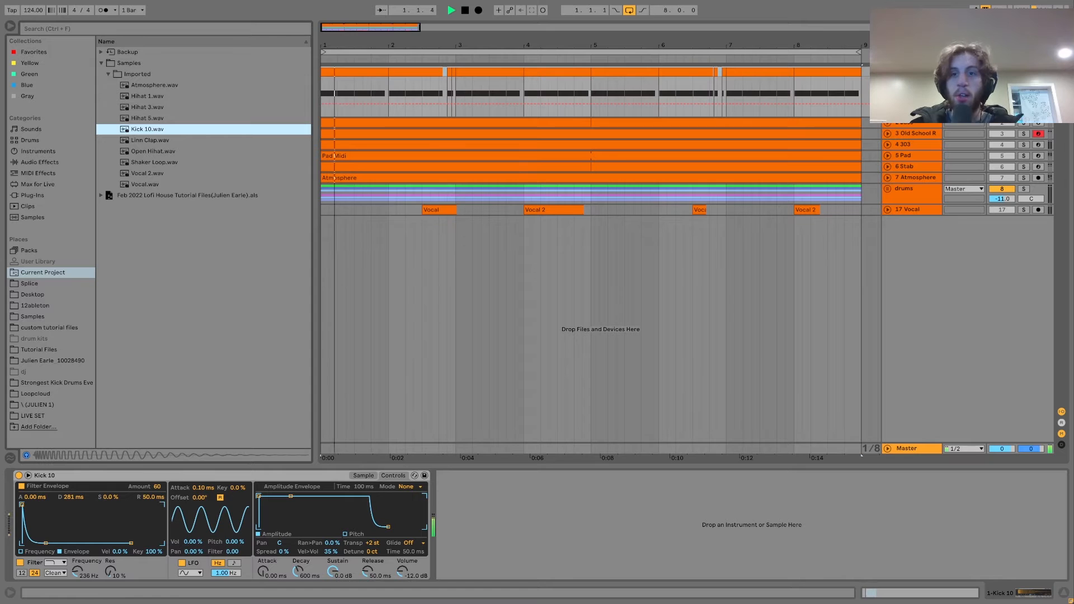
pyautogui.press('space')
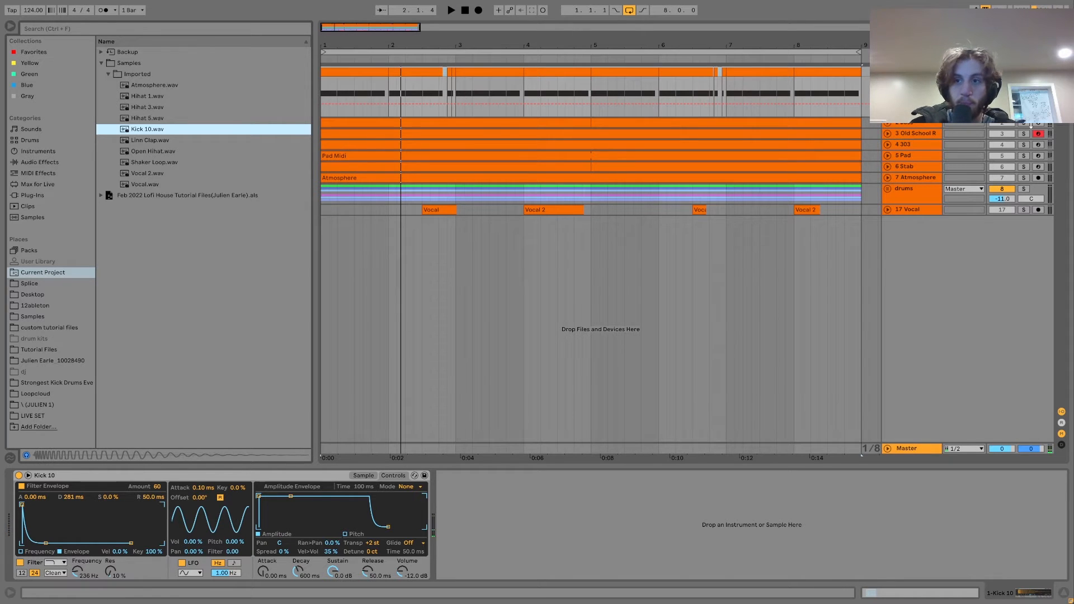
# Solo the Bass track, play it in the loop, and unfold the Bass and Old School tracks to show their notes.
pyautogui.click(1026, 125)
pyautogui.press('space')
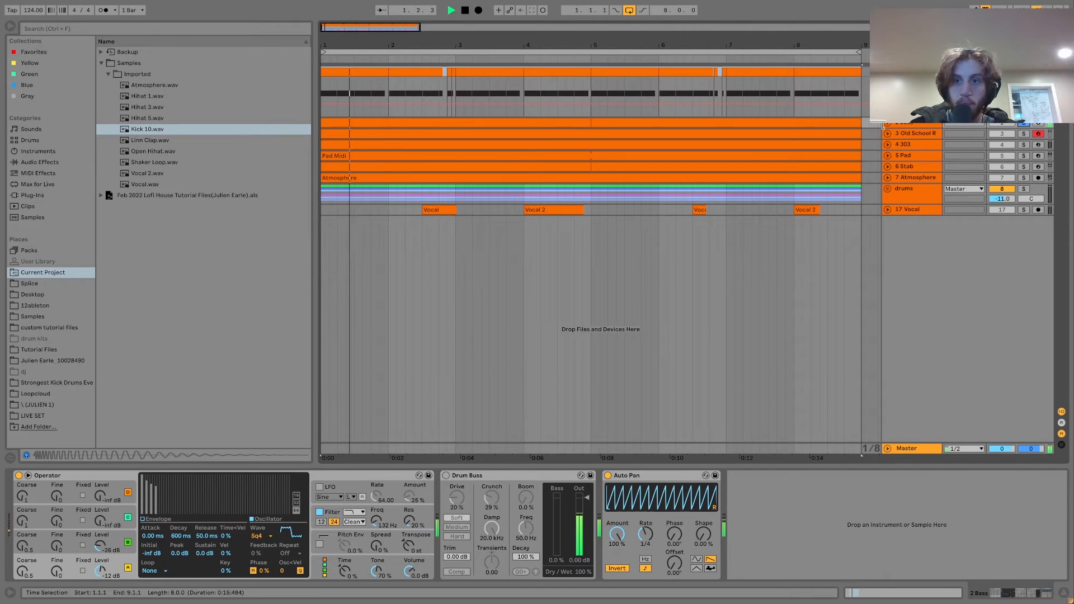
pyautogui.click(889, 125)
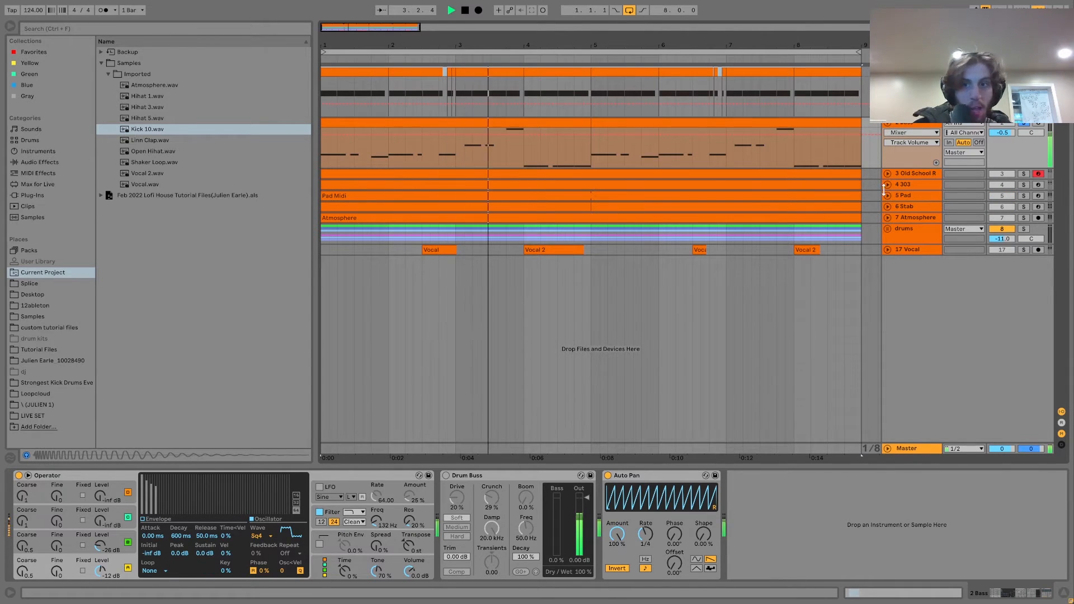
pyautogui.click(888, 174)
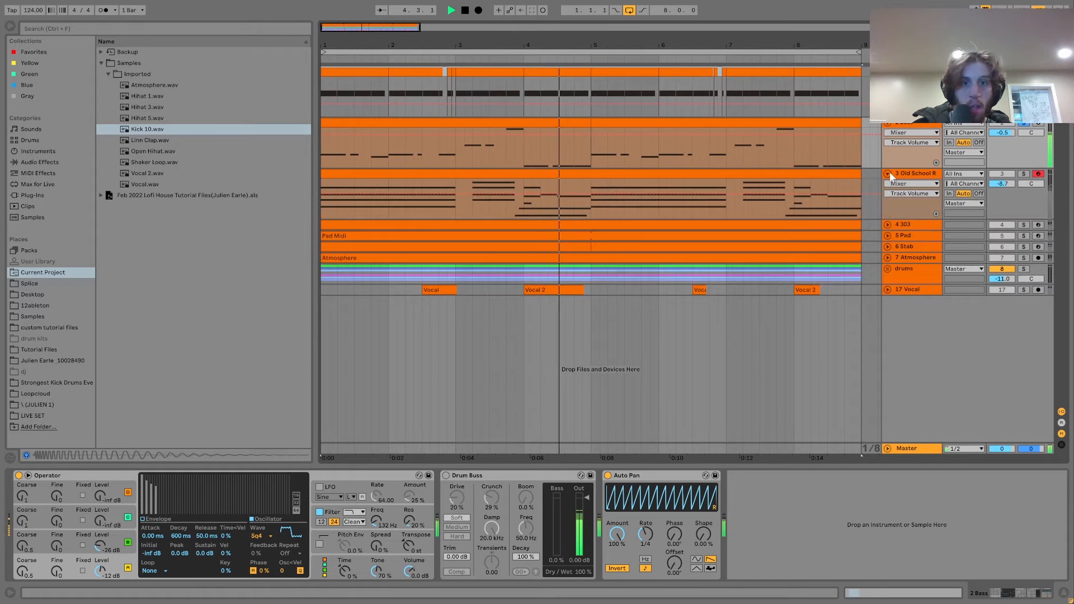
pyautogui.press('space')
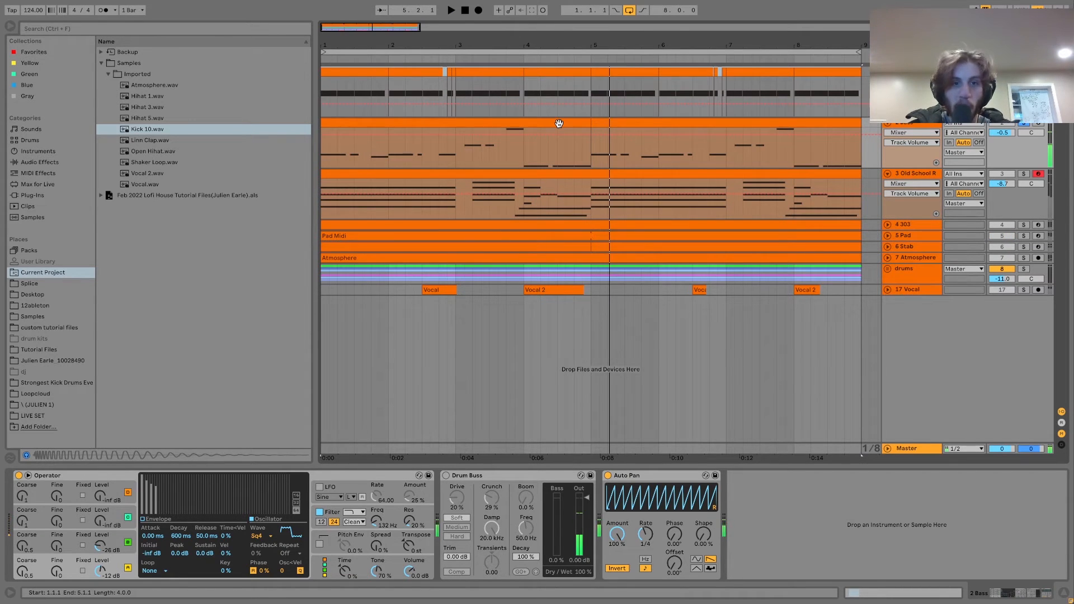
# Open the first Bass clip and highlight its C#2 note, the F#2 pair, and the run of A1 notes in bar 4.
pyautogui.doubleClick(559, 123)
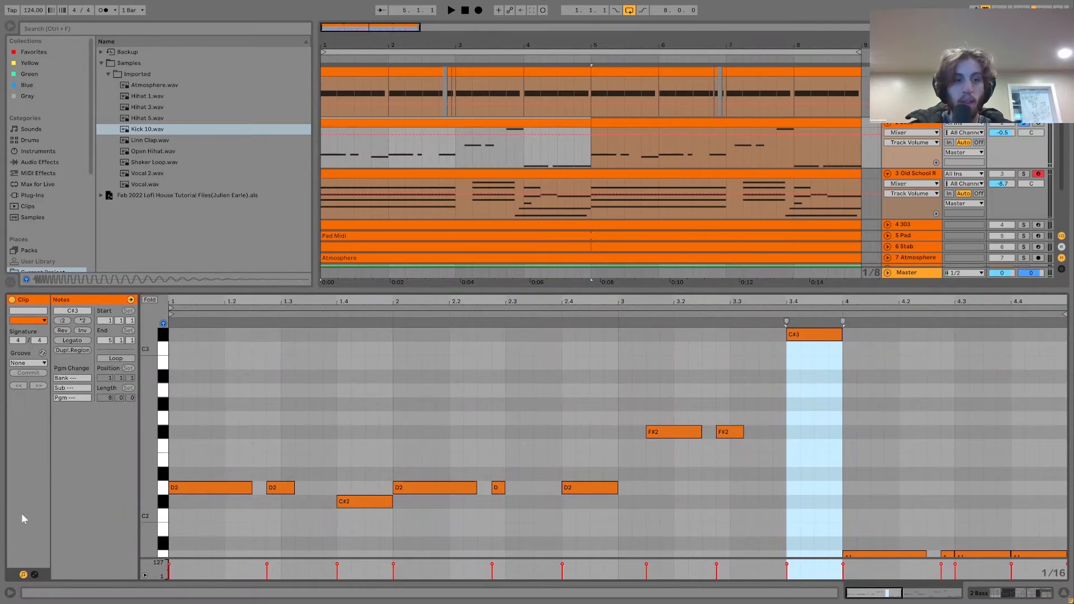
pyautogui.moveTo(196, 441); pyautogui.dragTo(288, 525)
pyautogui.click(350, 501)
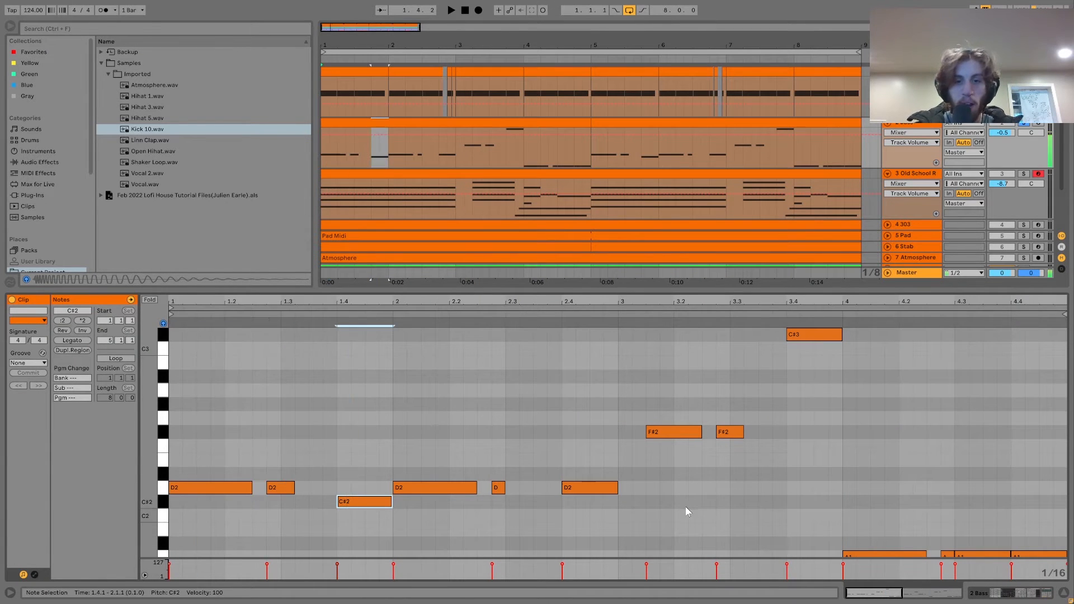
pyautogui.moveTo(657, 472); pyautogui.dragTo(739, 442)
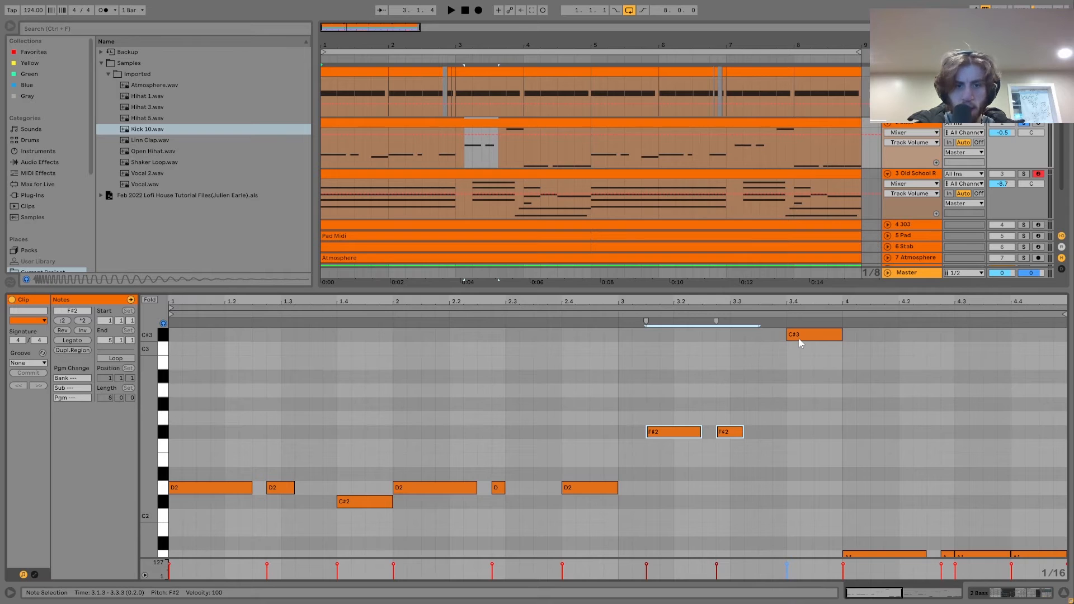
pyautogui.scroll(-2, 805, 481)
pyautogui.click(870, 492)
pyautogui.moveTo(871, 467); pyautogui.dragTo(1066, 551)
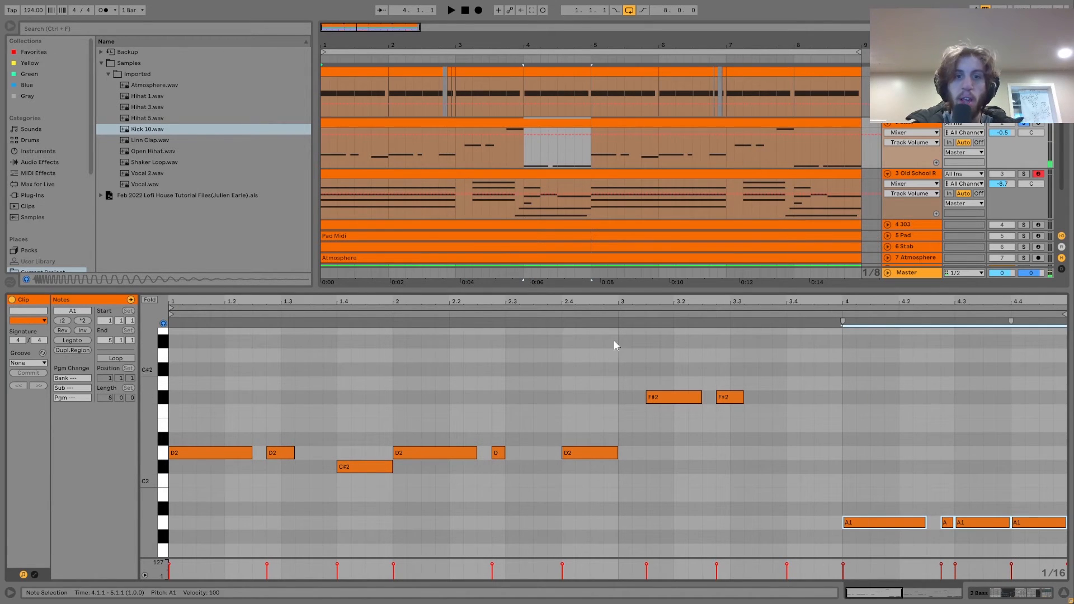
# Select the first four-bar Bass clip, from 1.1.1 to 5.1.1, and play it.
pyautogui.click(349, 124)
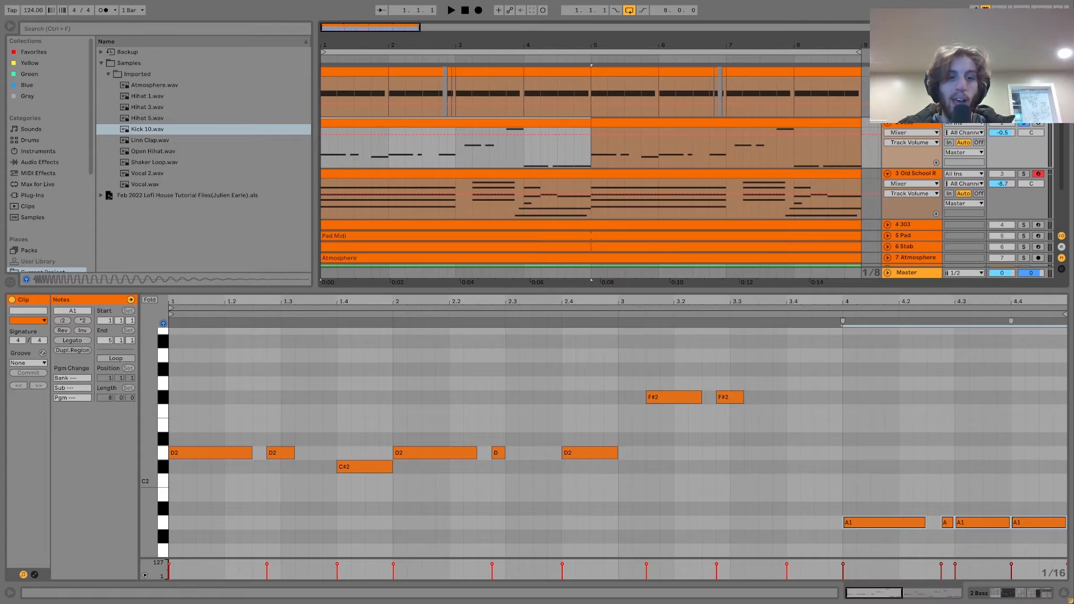
pyautogui.press('space')
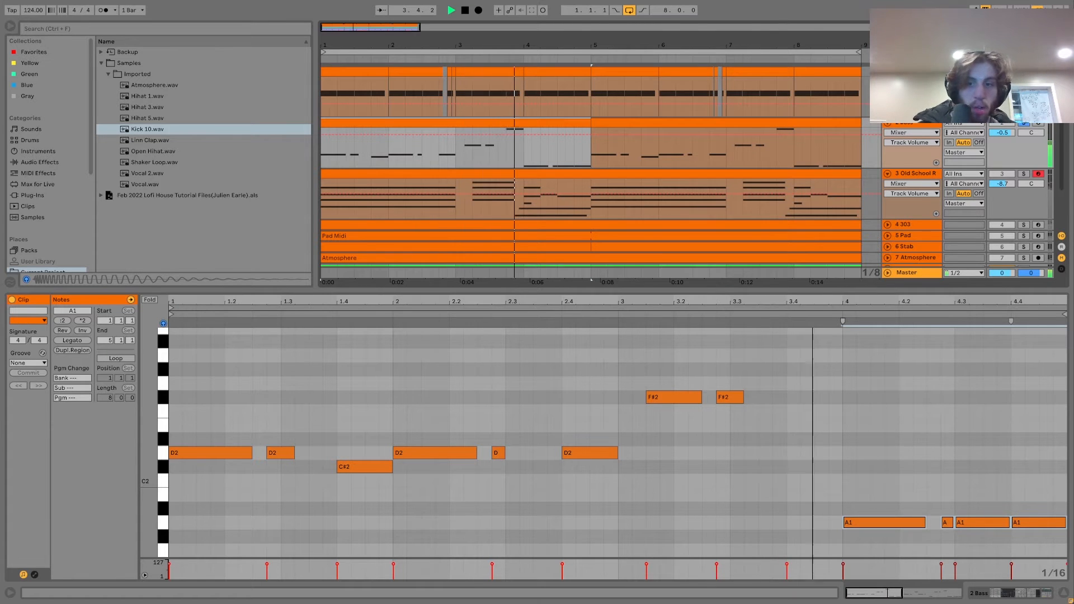
pyautogui.press('space')
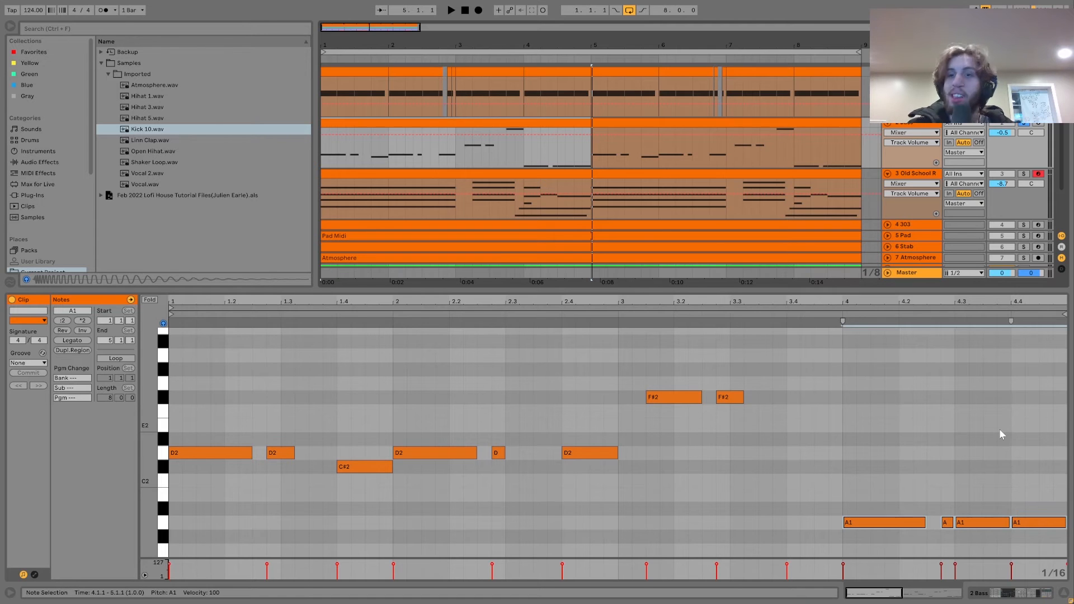
pyautogui.press('space')
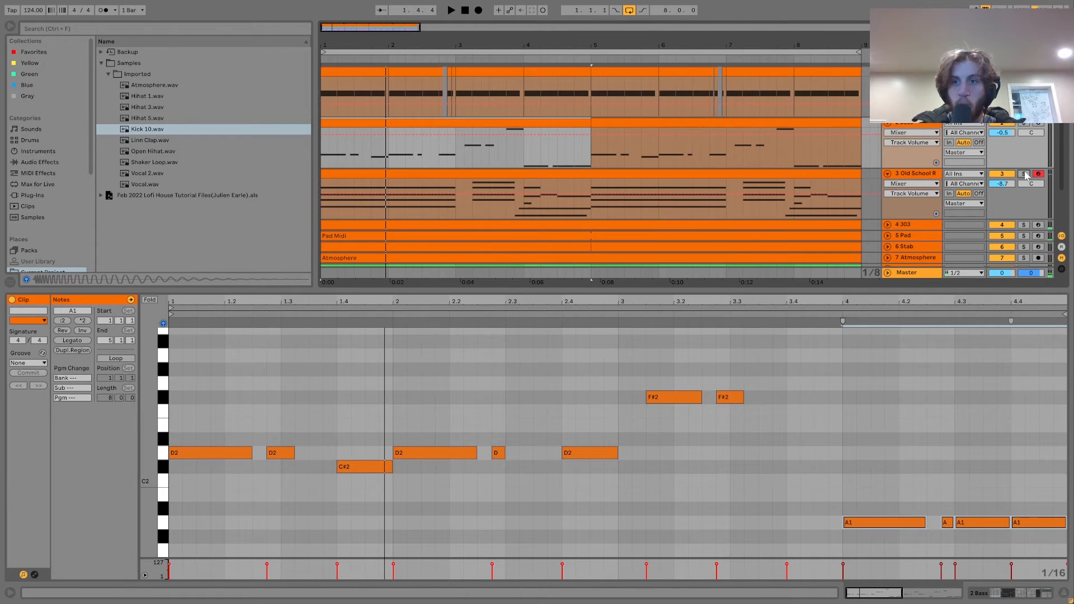
# Audition the loop with the Old School and 303 tracks soloed, and replay it with the Bass track soloed.
pyautogui.press('space')
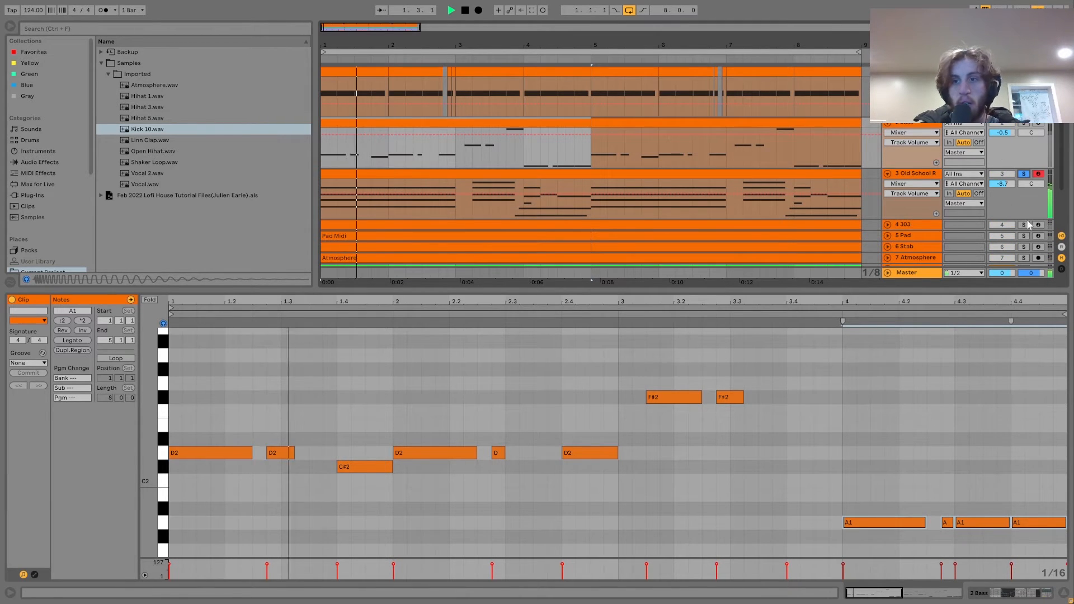
pyautogui.click(1023, 225)
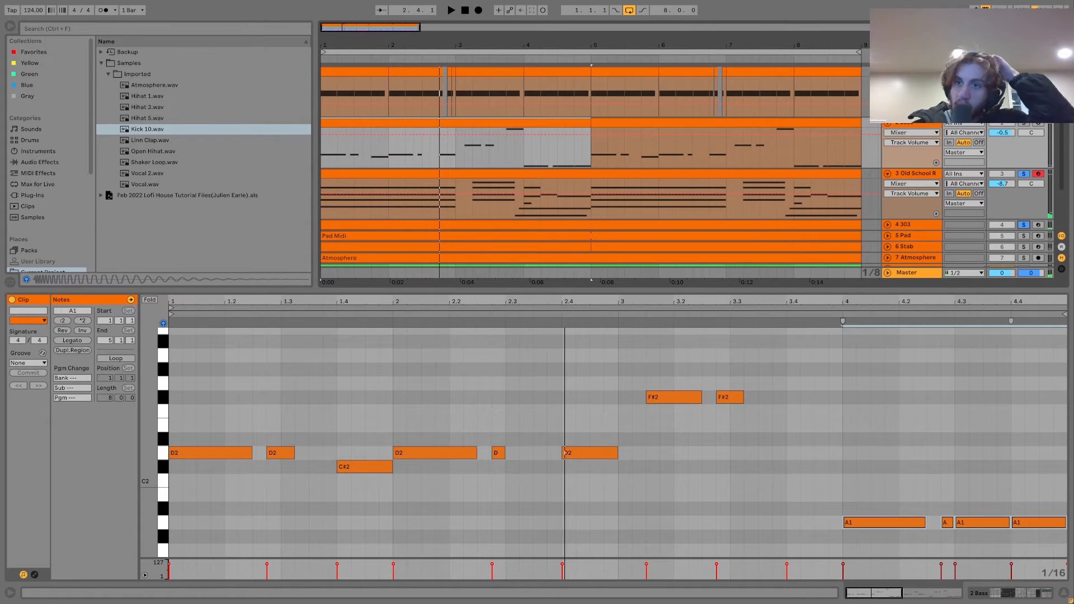
pyautogui.click(1024, 123)
pyautogui.press('space')
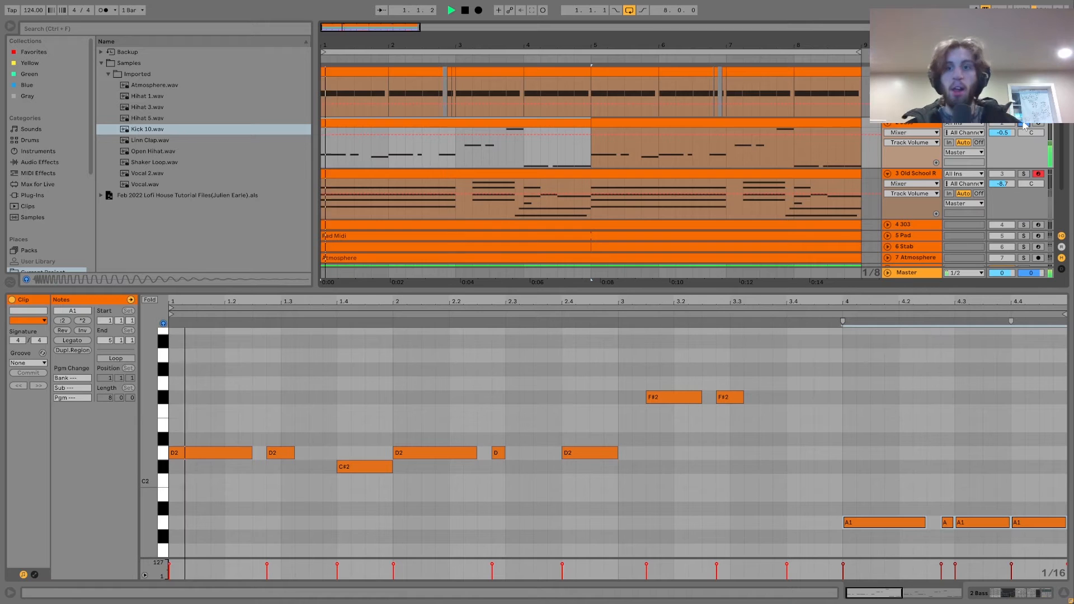
pyautogui.press('space')
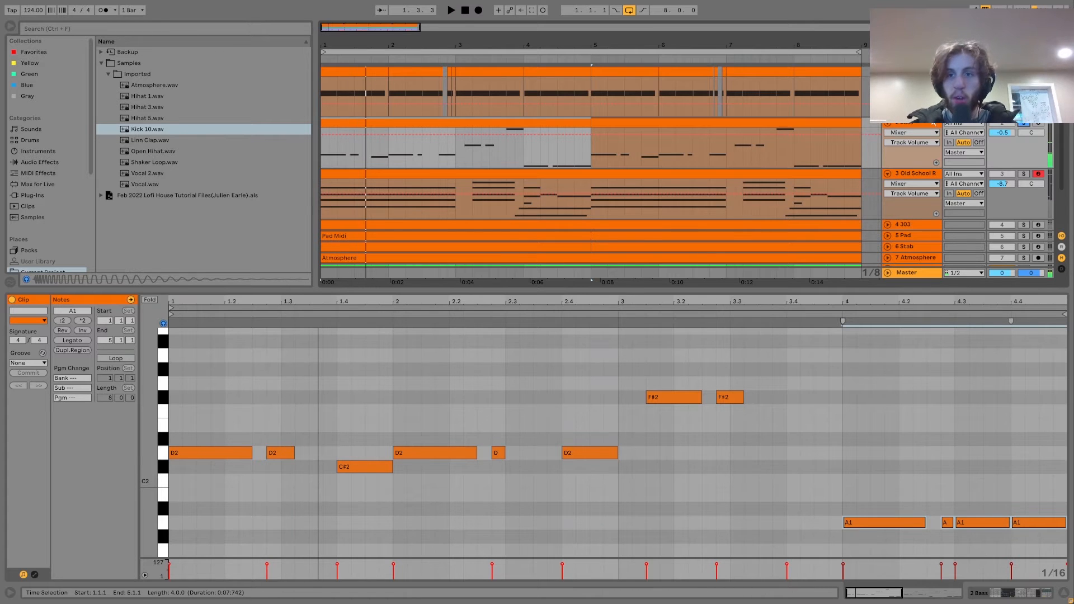
# Show a sine oscillator in the Bass track's Operator and play the loop with Operator's filter switched off.
pyautogui.click(792, 137)
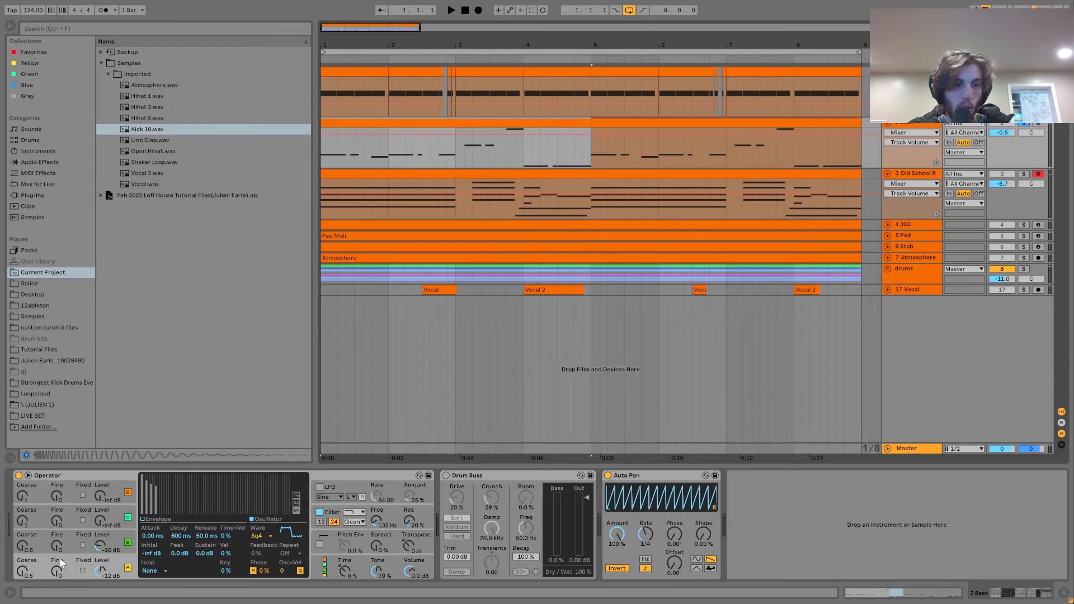
pyautogui.click(88, 554)
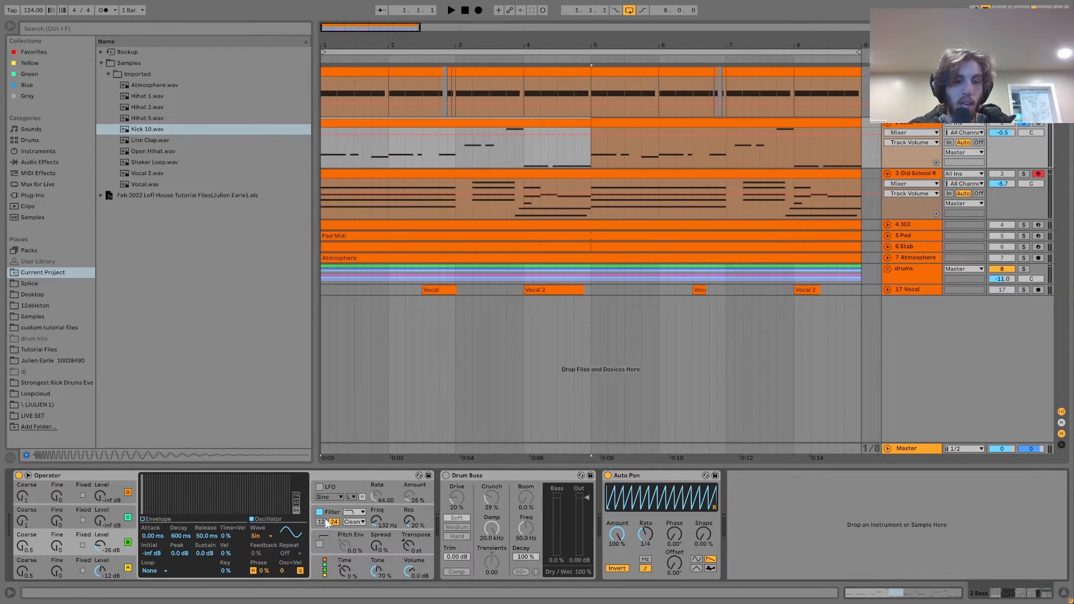
pyautogui.click(320, 512)
pyautogui.press('space')
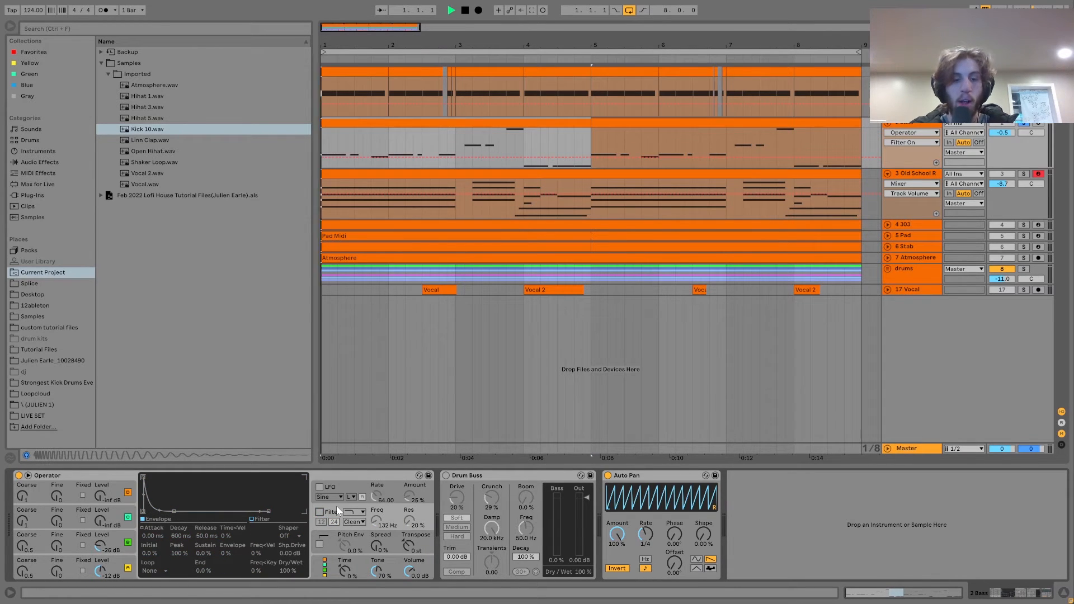
# Delete the Drum Buss from the Bass track and enable Operator's filter while the loop plays.
pyautogui.click(454, 474)
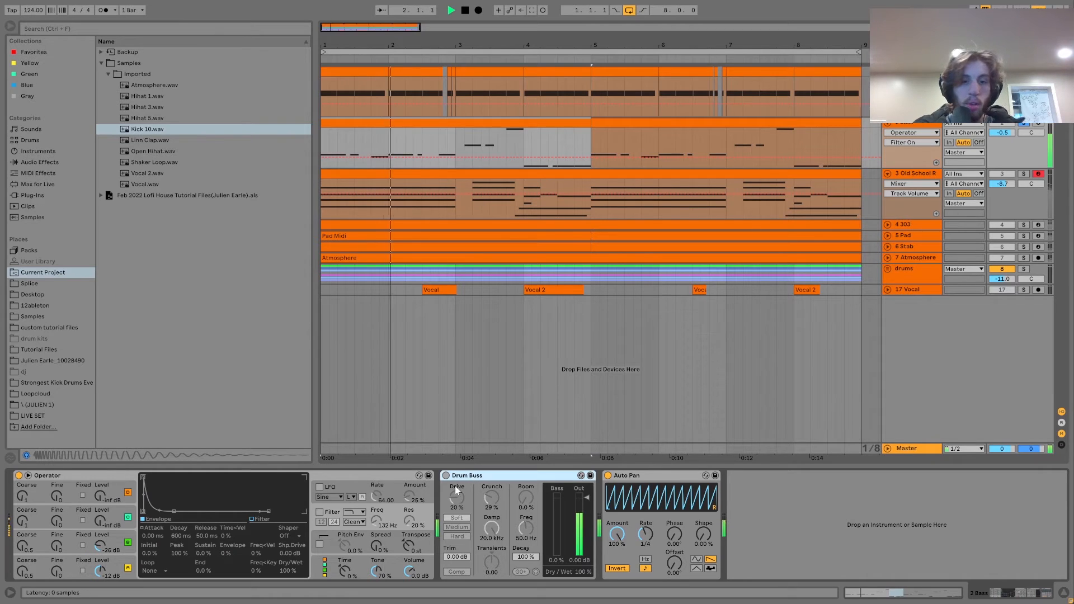
pyautogui.press('Delete')
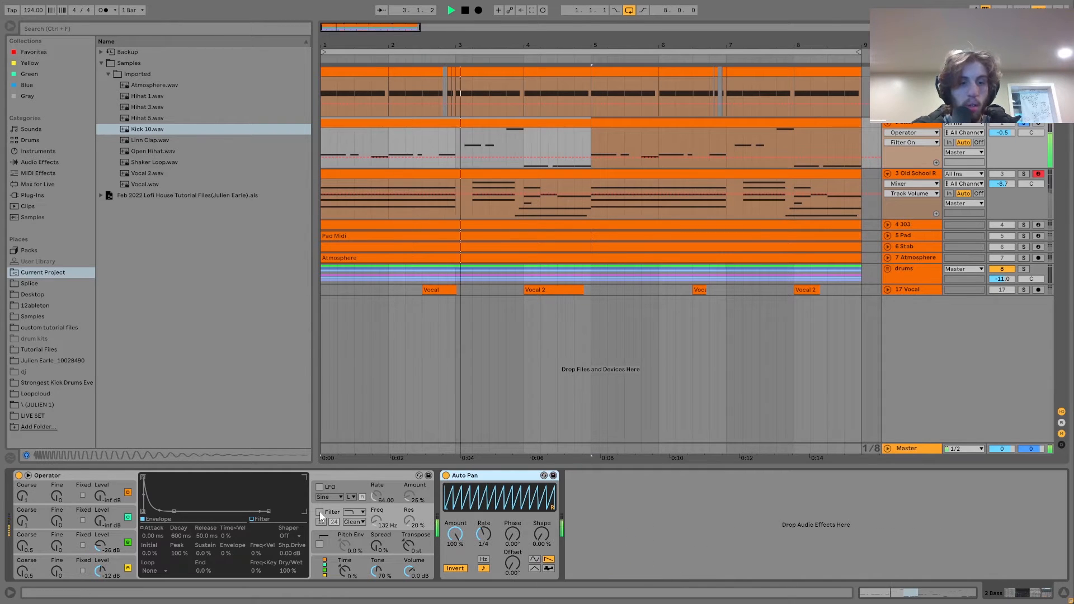
pyautogui.click(319, 512)
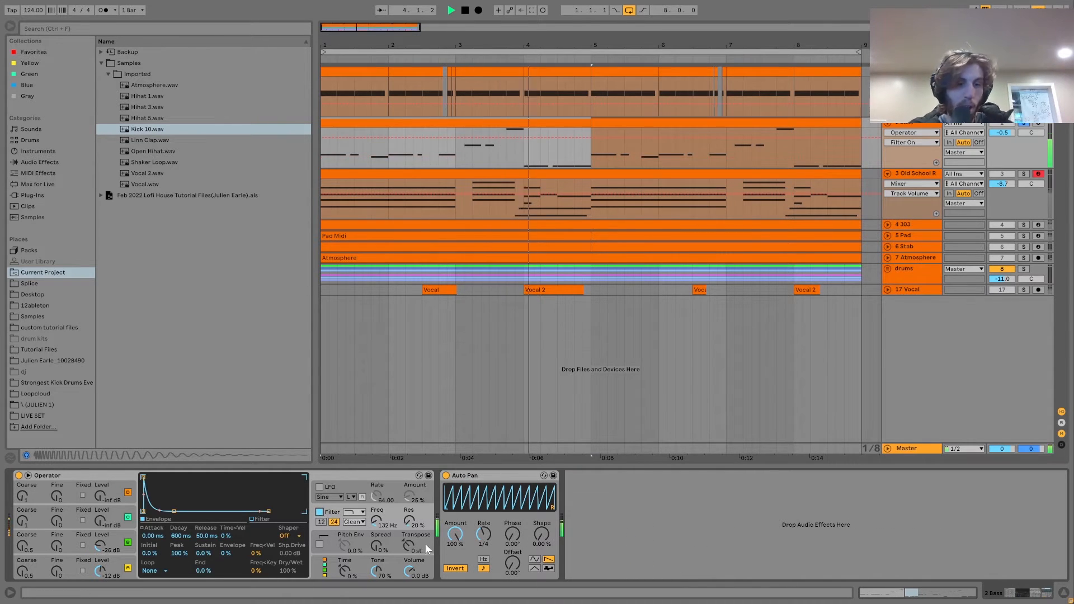
pyautogui.press('space')
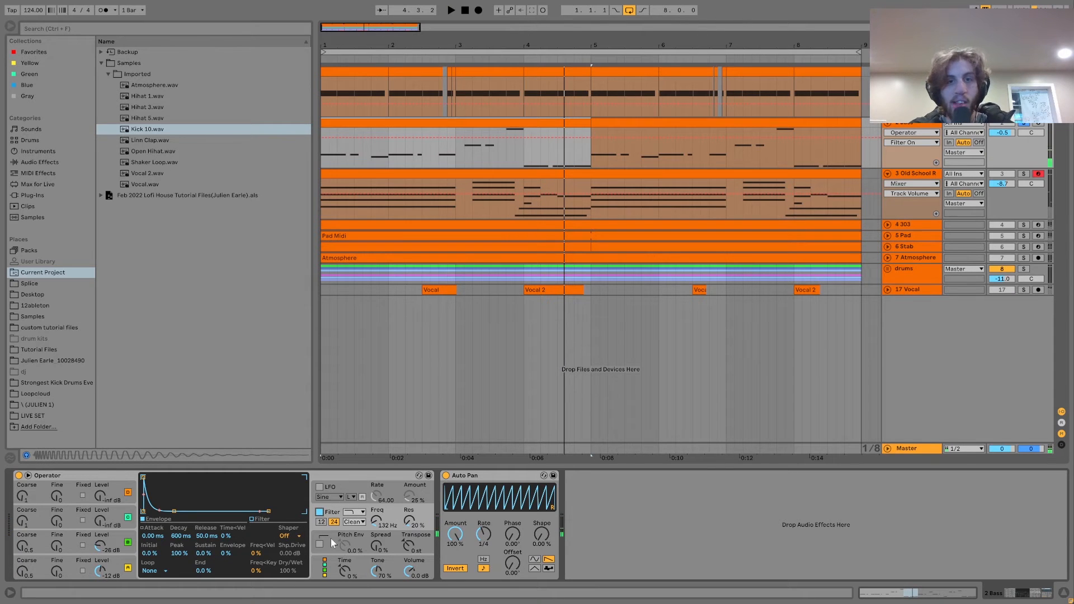
# Replay the bass loop from its start to hear Operator with only the Auto Pan effect.
pyautogui.press('space')
pyautogui.press('space')
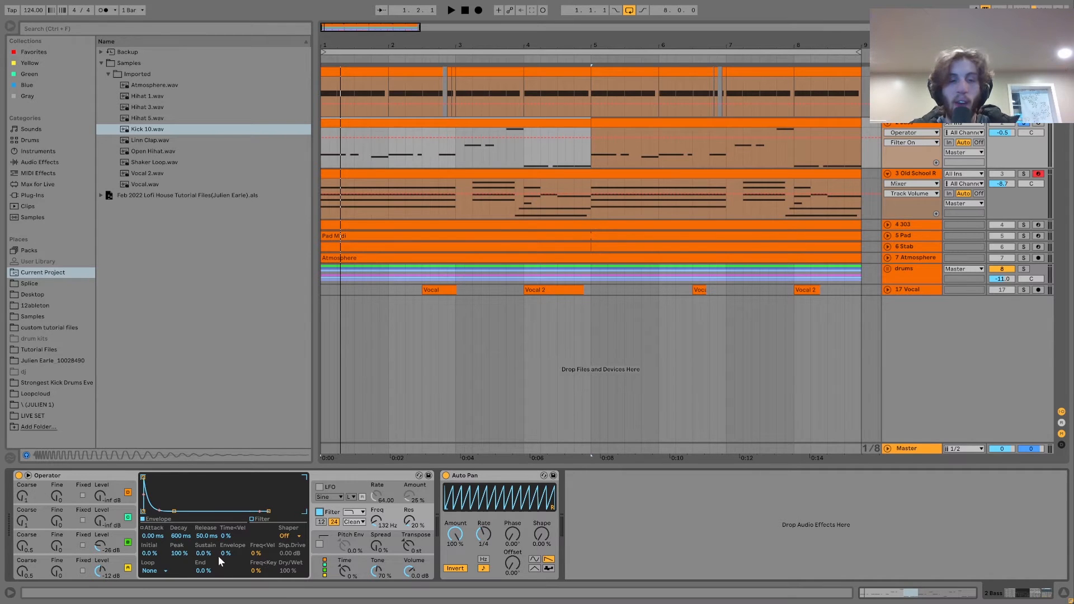
pyautogui.press('space')
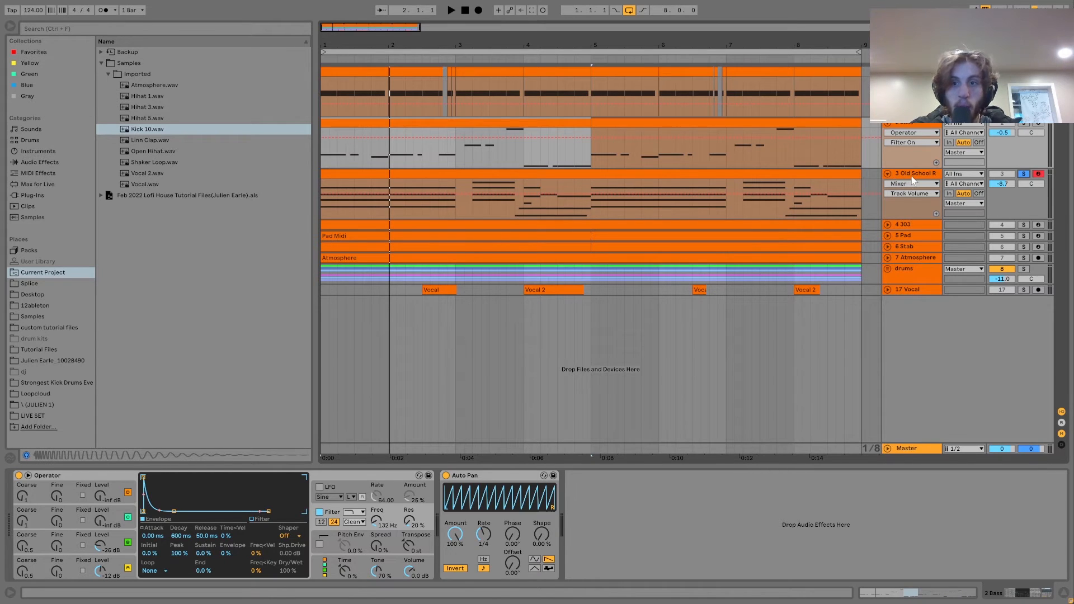
# Play the soloed Old School track with its devices shown and open its eight-bar clip's notes.
pyautogui.press('space')
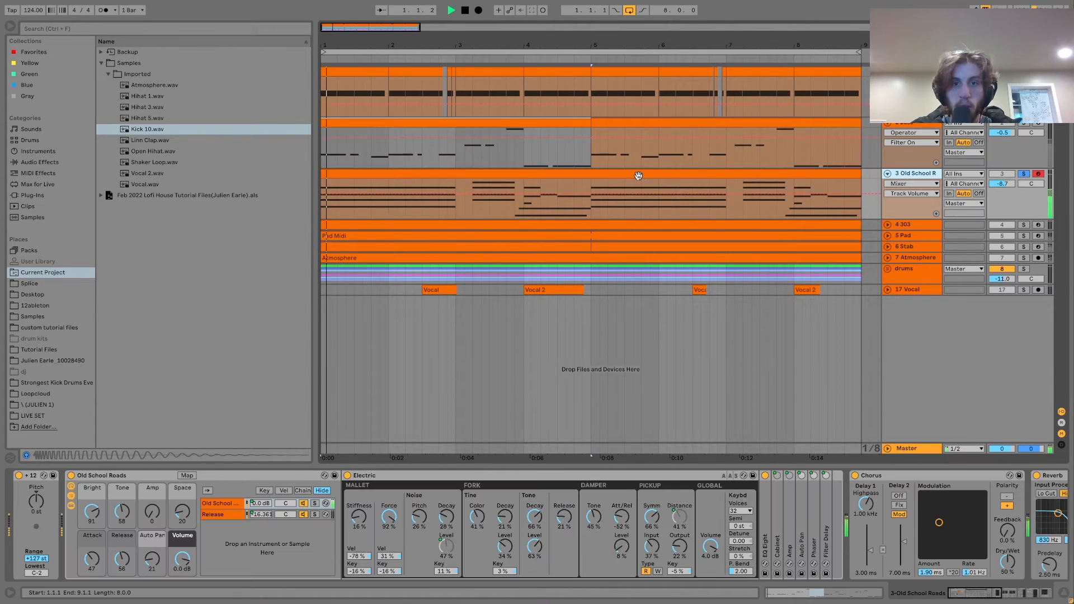
pyautogui.click(638, 175)
pyautogui.doubleClick(639, 176)
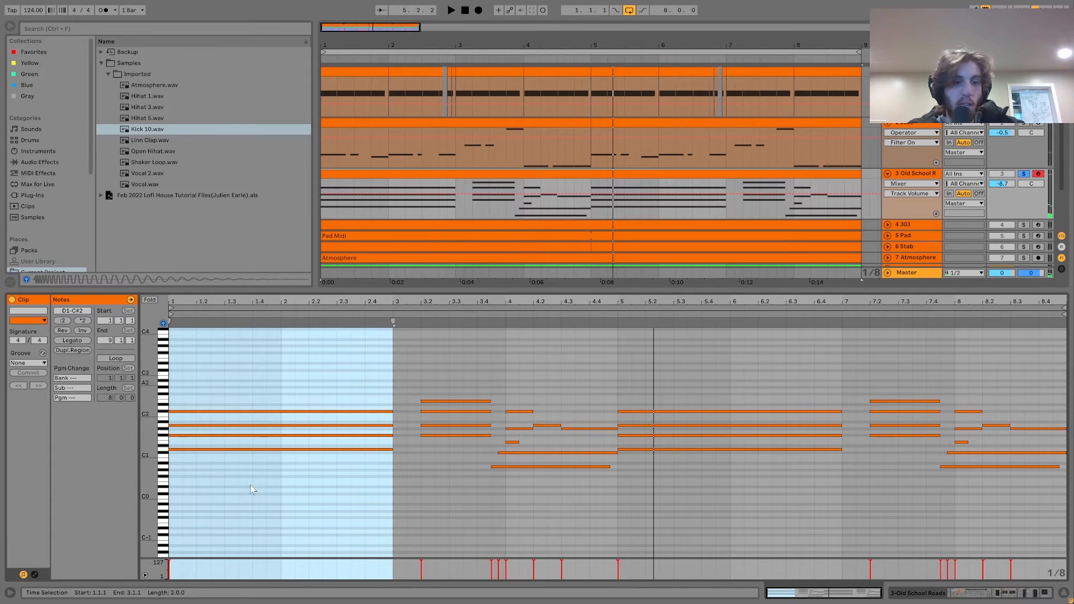
# Highlight the Old School clip's chords in turn: the two-bar chord at 1.1.1, the one at 3.2.1, and the bar 4 notes.
pyautogui.moveTo(252, 486); pyautogui.dragTo(301, 335)
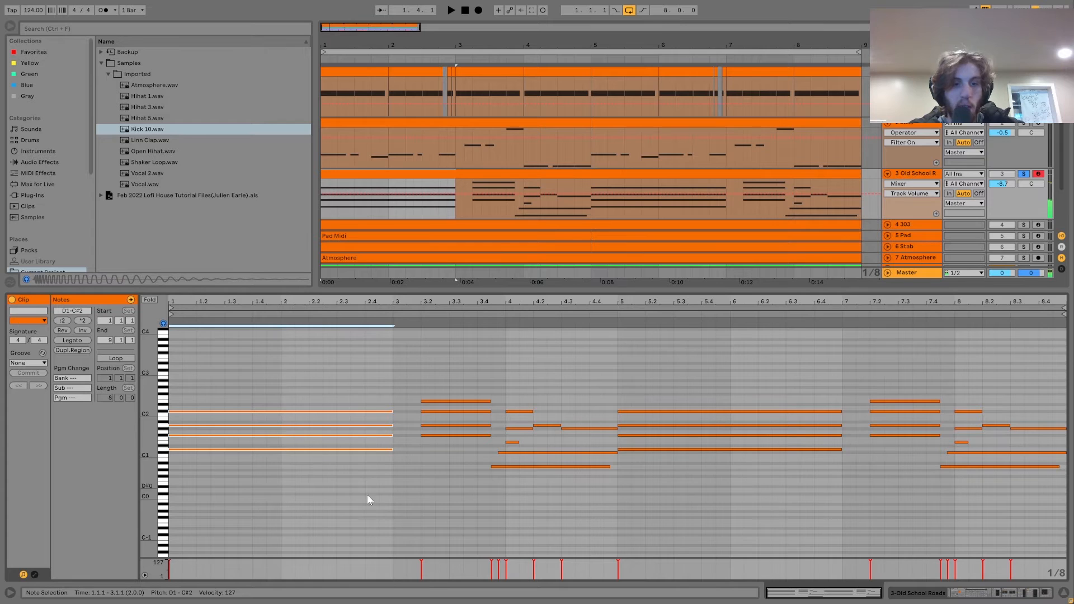
pyautogui.moveTo(447, 462); pyautogui.dragTo(451, 356)
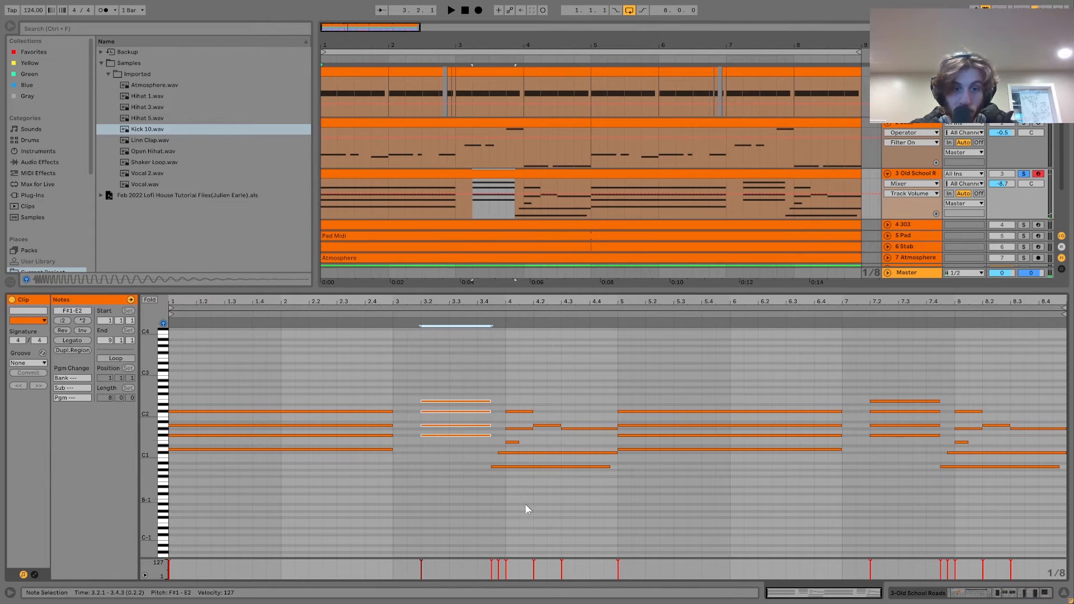
pyautogui.moveTo(561, 504); pyautogui.dragTo(592, 394)
pyautogui.moveTo(508, 497); pyautogui.dragTo(516, 375)
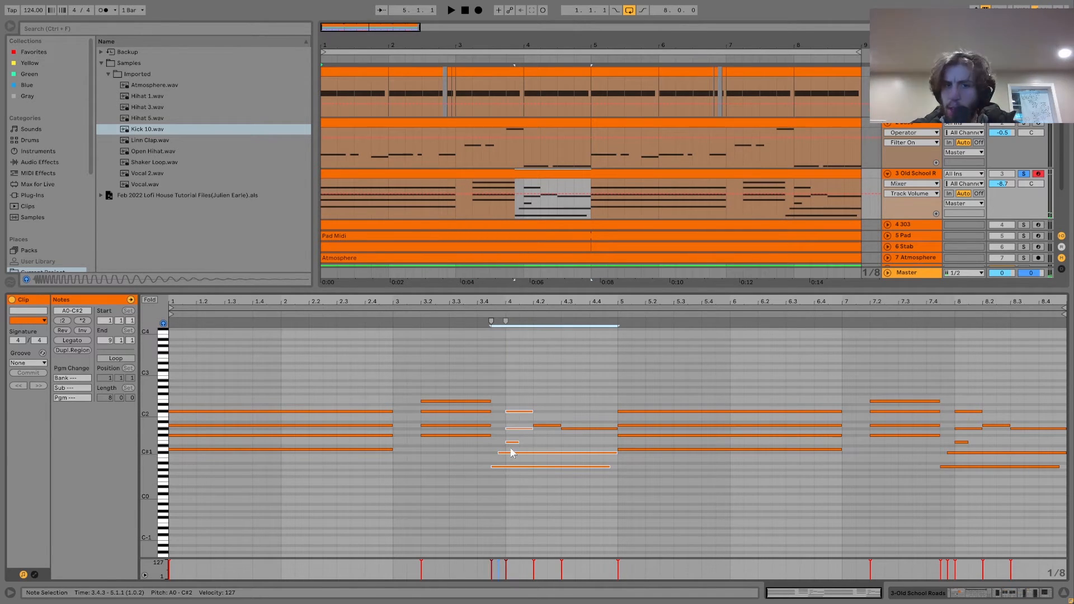
# Highlight the C#2 note at 4.1.1 and the bar 4 chord notes it belongs to.
pyautogui.click(519, 414)
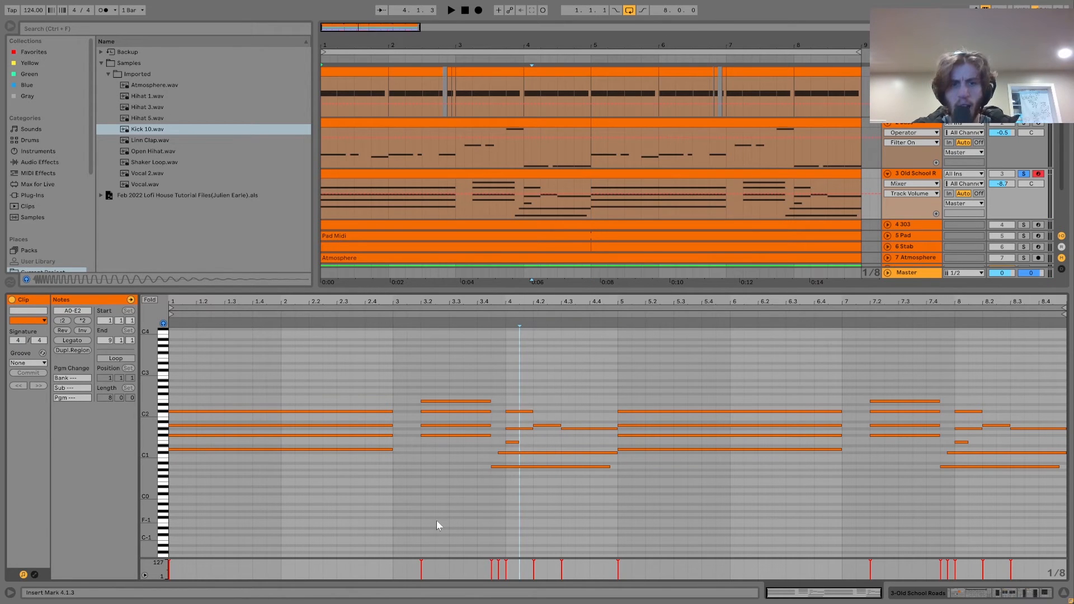
pyautogui.moveTo(492, 397); pyautogui.dragTo(528, 413)
pyautogui.click(534, 414)
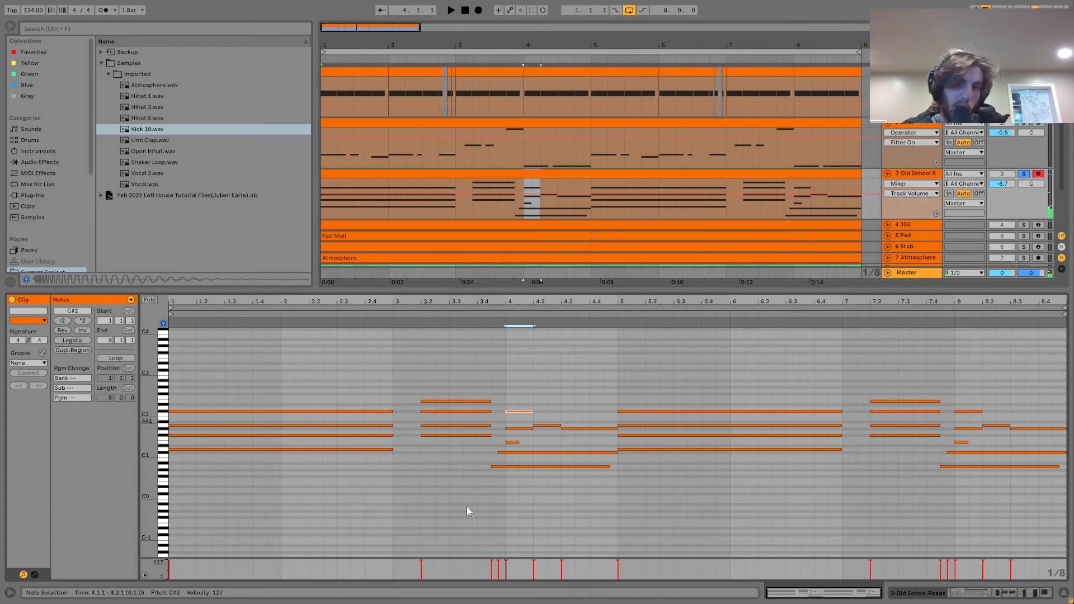
pyautogui.moveTo(521, 487); pyautogui.dragTo(521, 363)
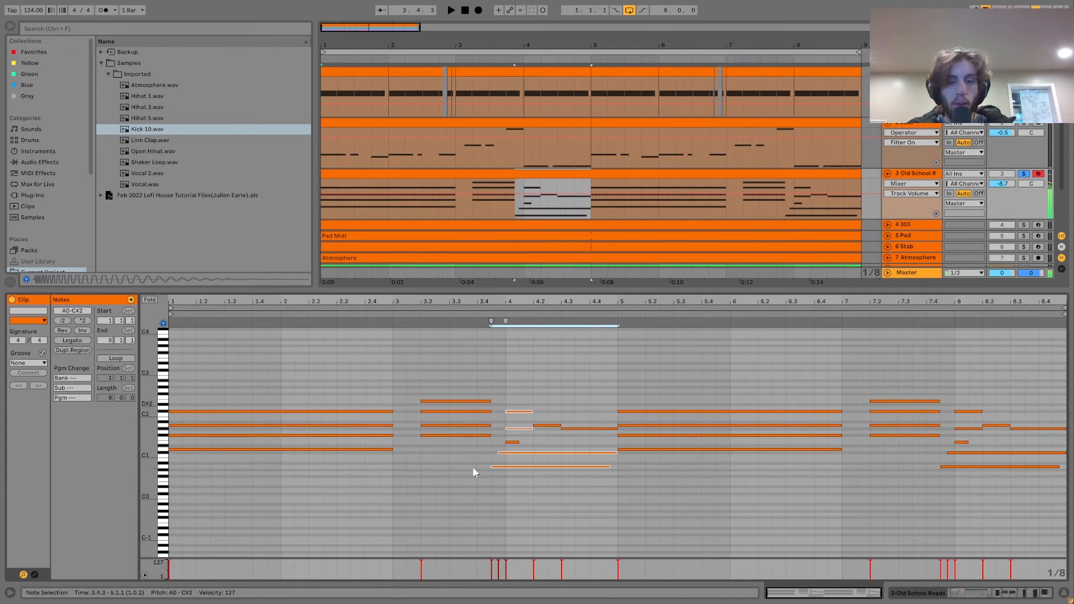
pyautogui.click(520, 412)
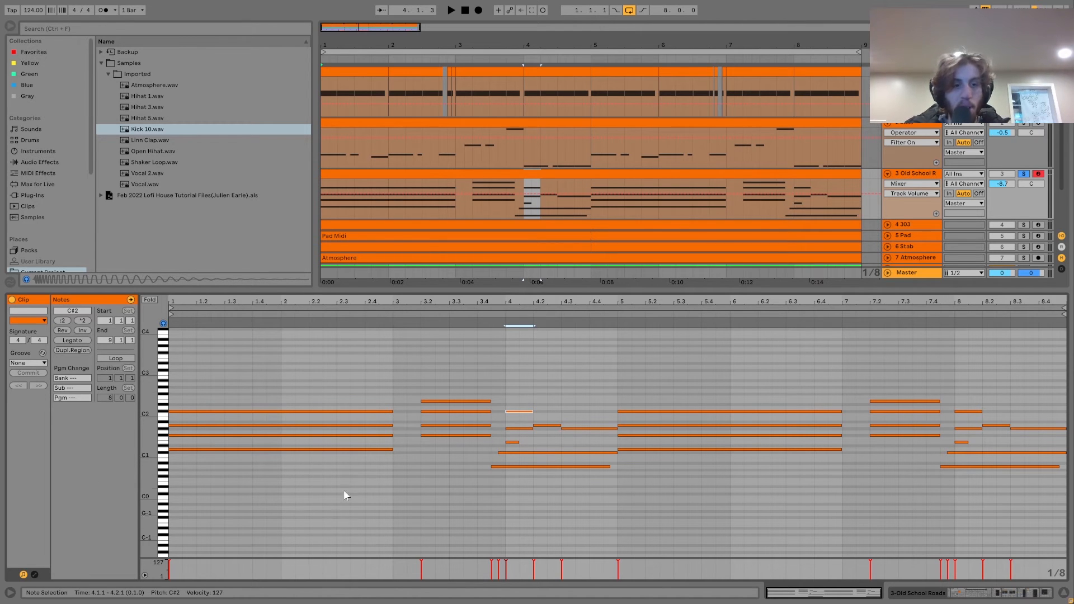
# Highlight the opening chord, the gap from 3.1.1 to 3.2.1, the G#1–A1 notes from 4.2.1, and the 3.2.1 chord.
pyautogui.moveTo(333, 417); pyautogui.dragTo(340, 489)
pyautogui.moveTo(291, 377); pyautogui.dragTo(306, 557)
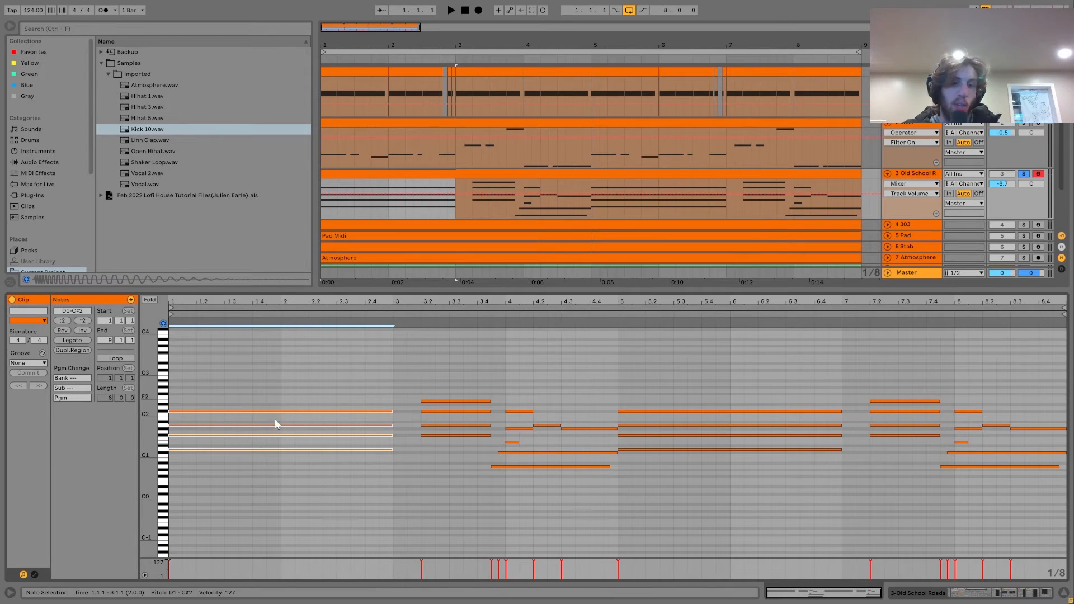
pyautogui.moveTo(395, 348); pyautogui.dragTo(422, 367)
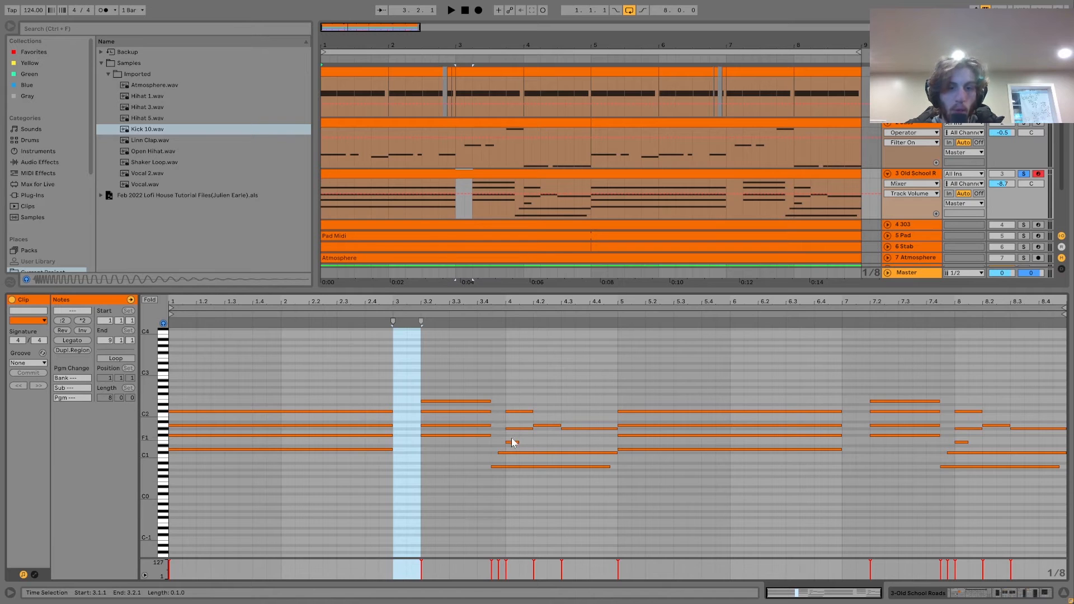
pyautogui.moveTo(553, 420); pyautogui.dragTo(569, 437)
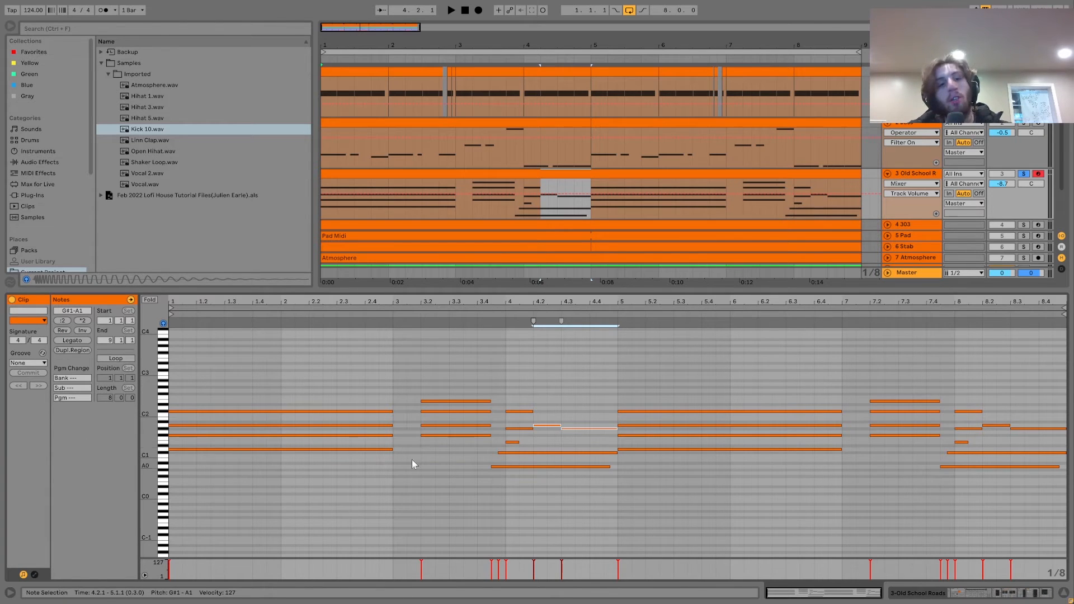
pyautogui.moveTo(437, 504); pyautogui.dragTo(395, 359)
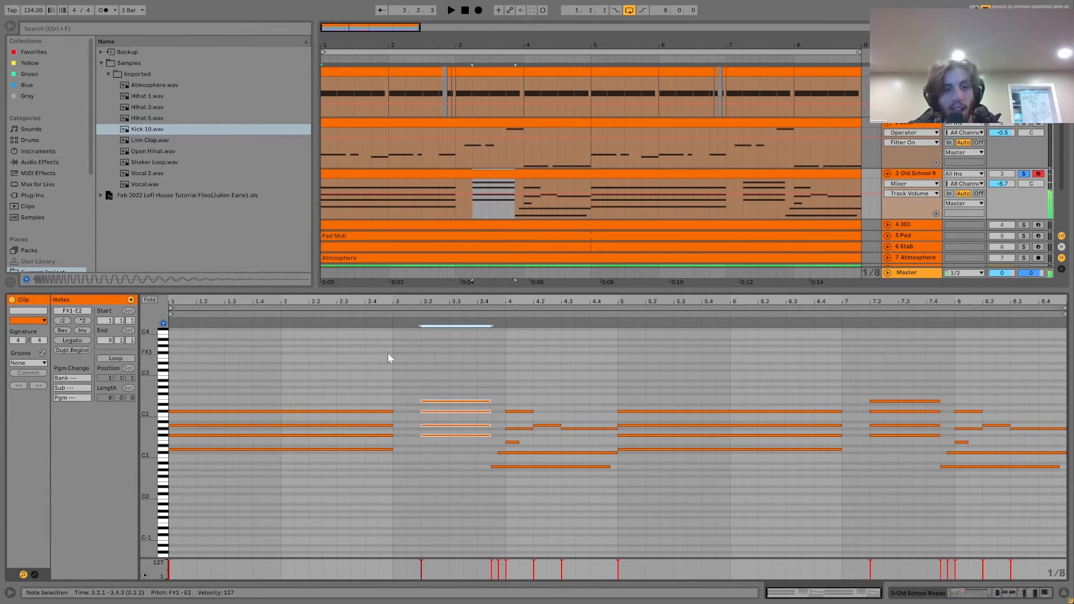
pyautogui.click(419, 386)
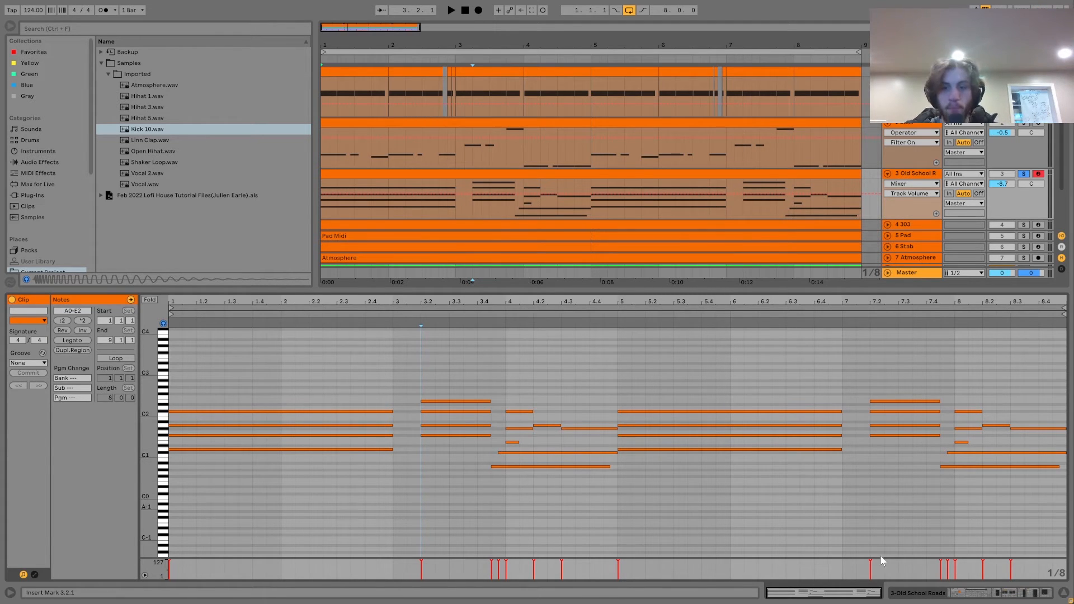
# Open the browser's Sounds category and review the Old School track's effects chain with the rack's inner devices hidden.
pyautogui.click(953, 595)
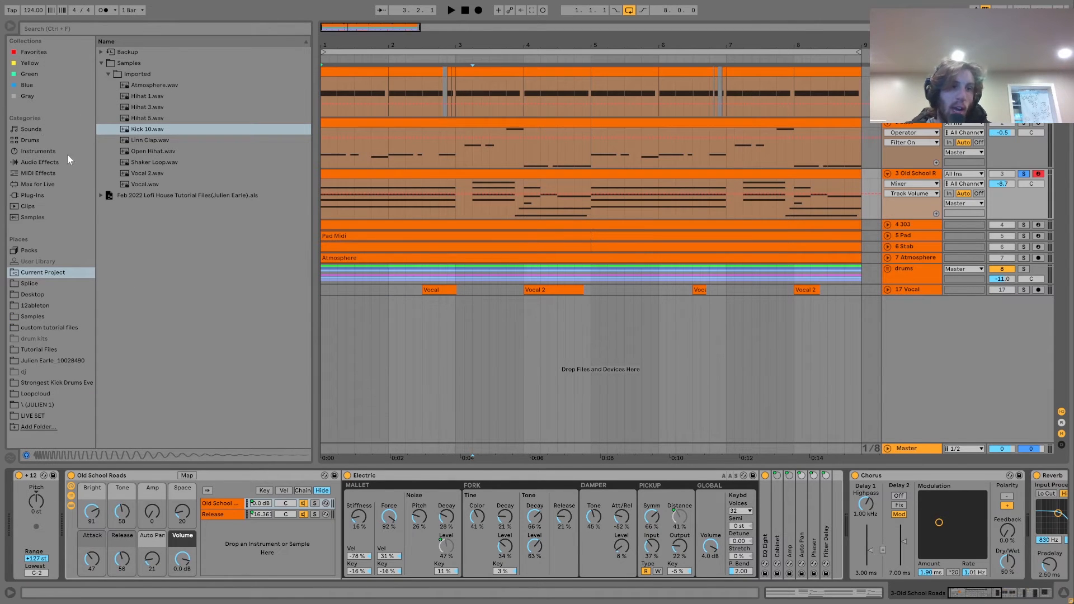
pyautogui.click(59, 130)
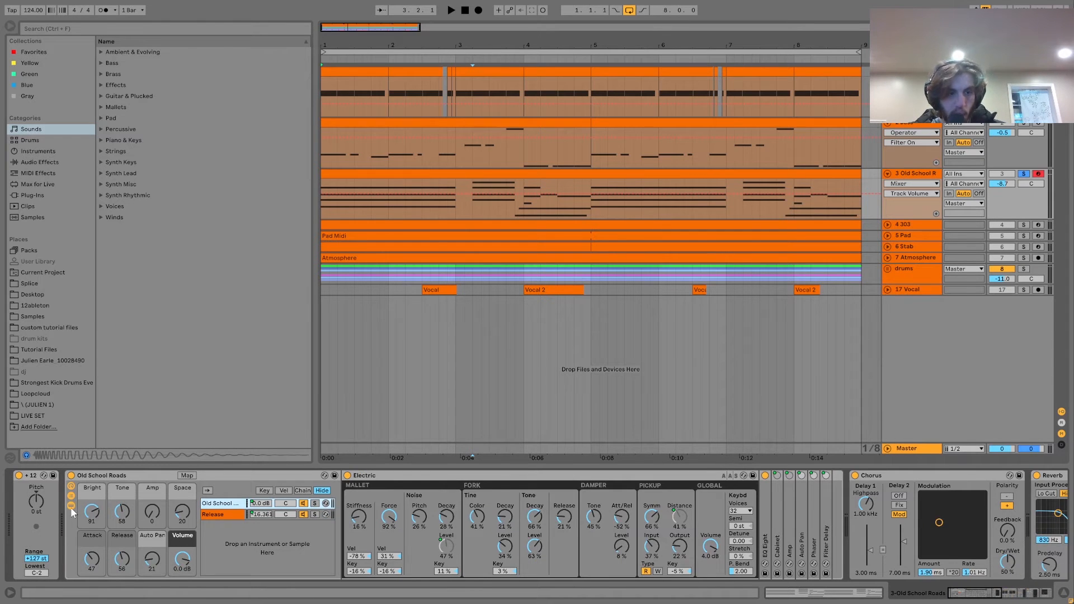
pyautogui.click(71, 505)
pyautogui.hscroll(5, 420, 534)
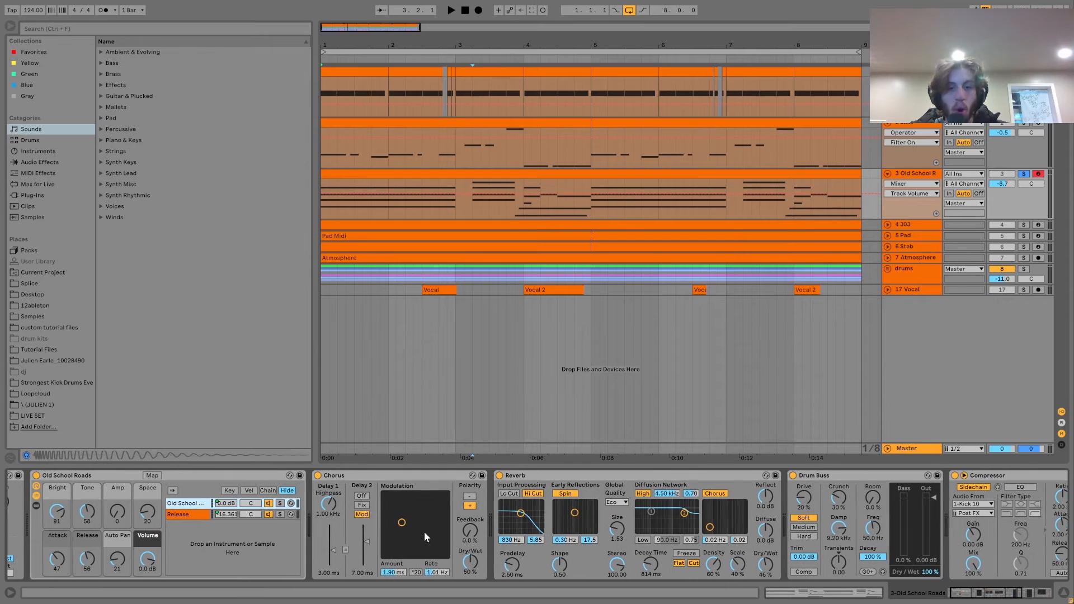
pyautogui.hscroll(2, 643, 488)
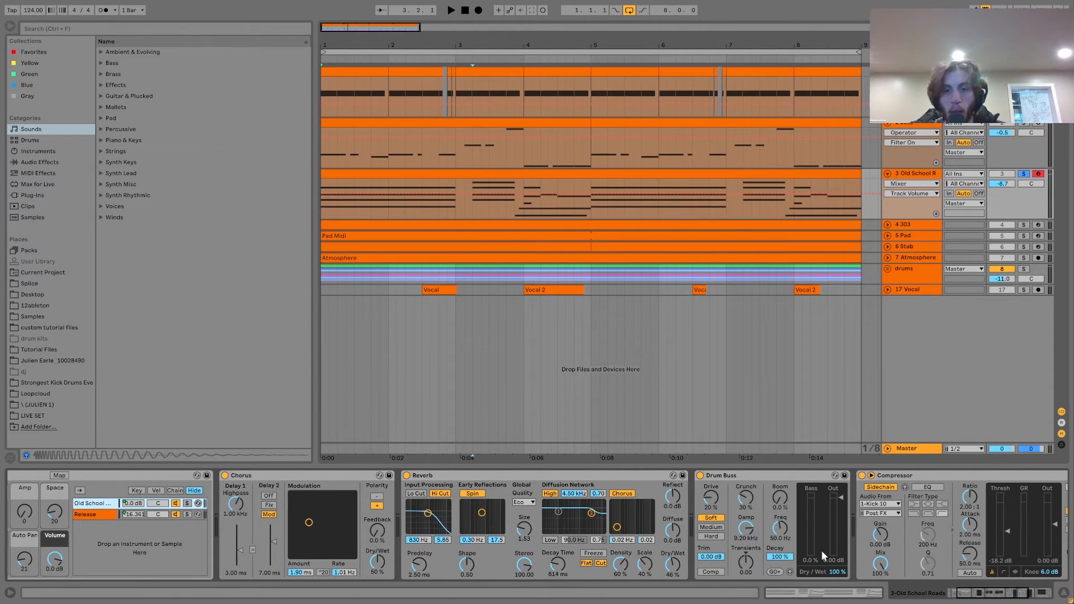
pyautogui.hscroll(4, 822, 556)
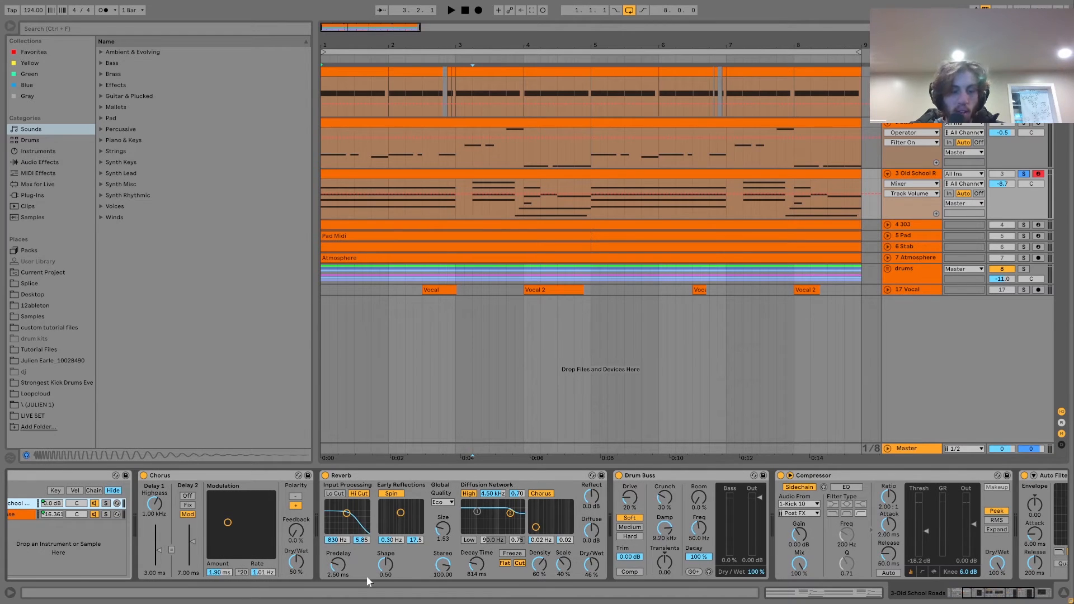
pyautogui.hscroll(3, 807, 543)
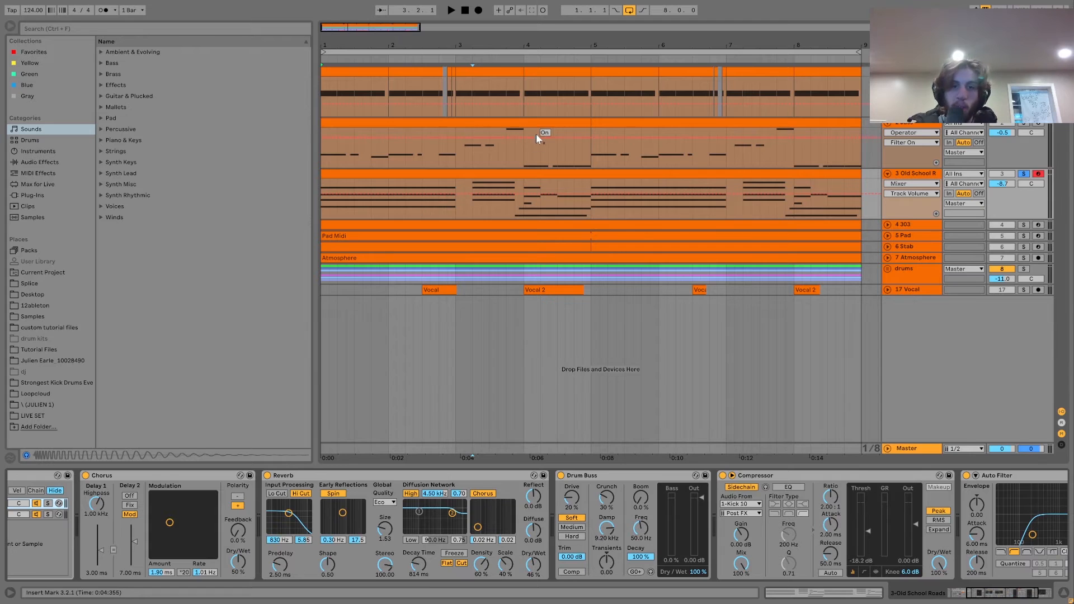
# Select the Old School clip and play it while reviewing the device chain from the +12 pitch device to Auto Filter.
pyautogui.click(529, 173)
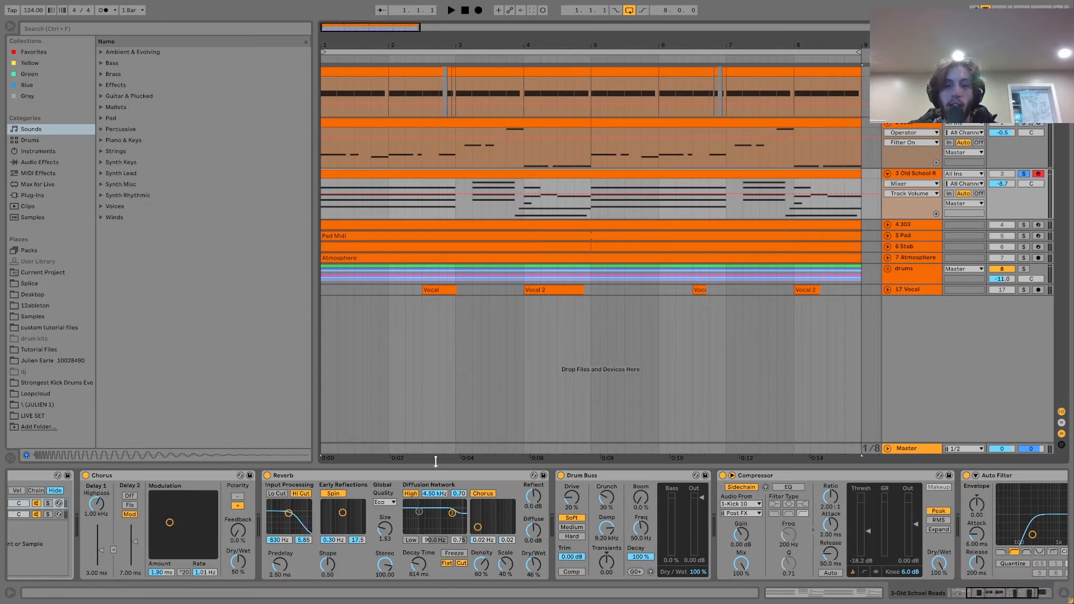
pyautogui.moveTo(1008, 596); pyautogui.dragTo(988, 601)
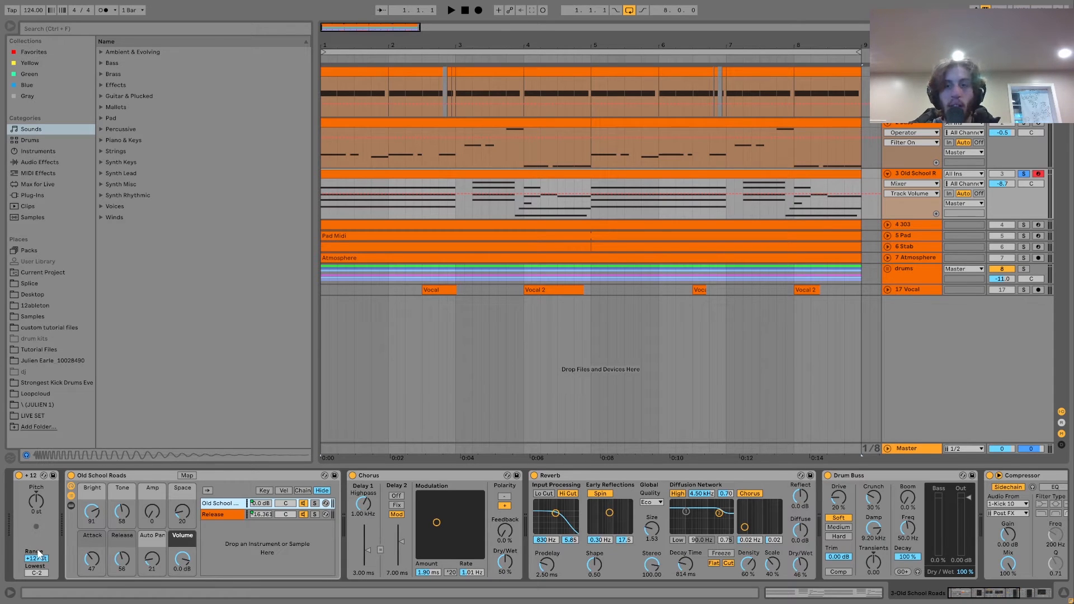
pyautogui.press('space')
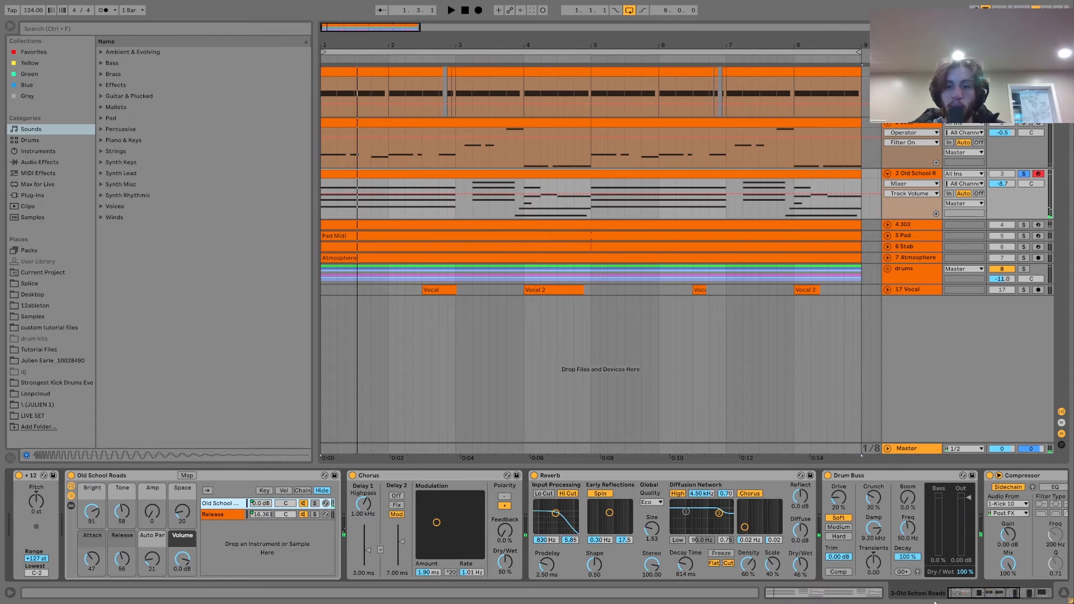
pyautogui.moveTo(971, 598); pyautogui.dragTo(1002, 598)
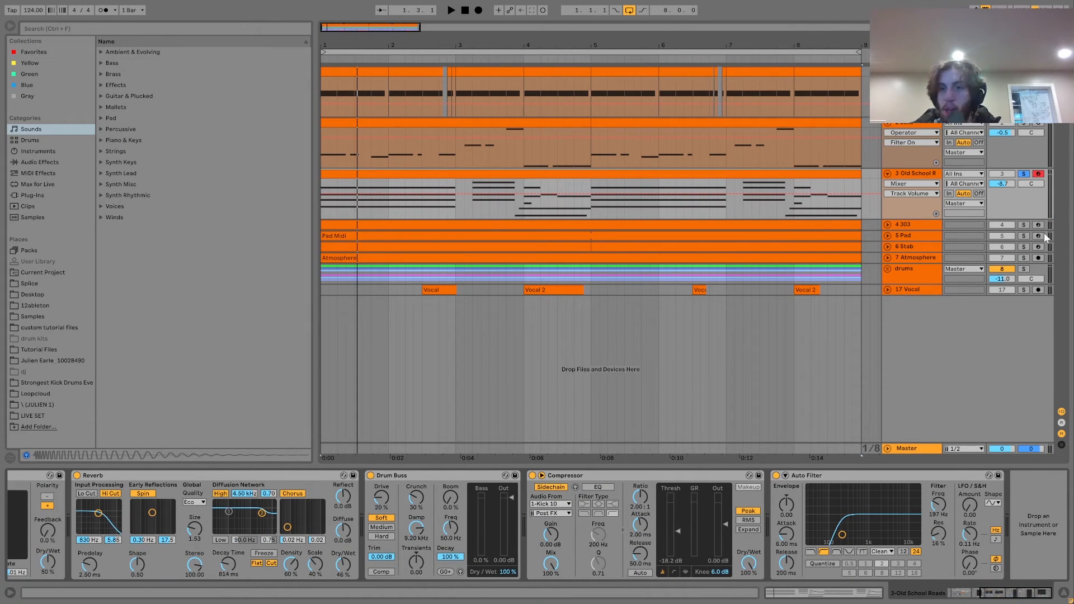
# Unfold the 303 track and play it soloed with its clip notes open, adding the Old School track to the solo.
pyautogui.click(889, 228)
pyautogui.click(888, 225)
pyautogui.press('space')
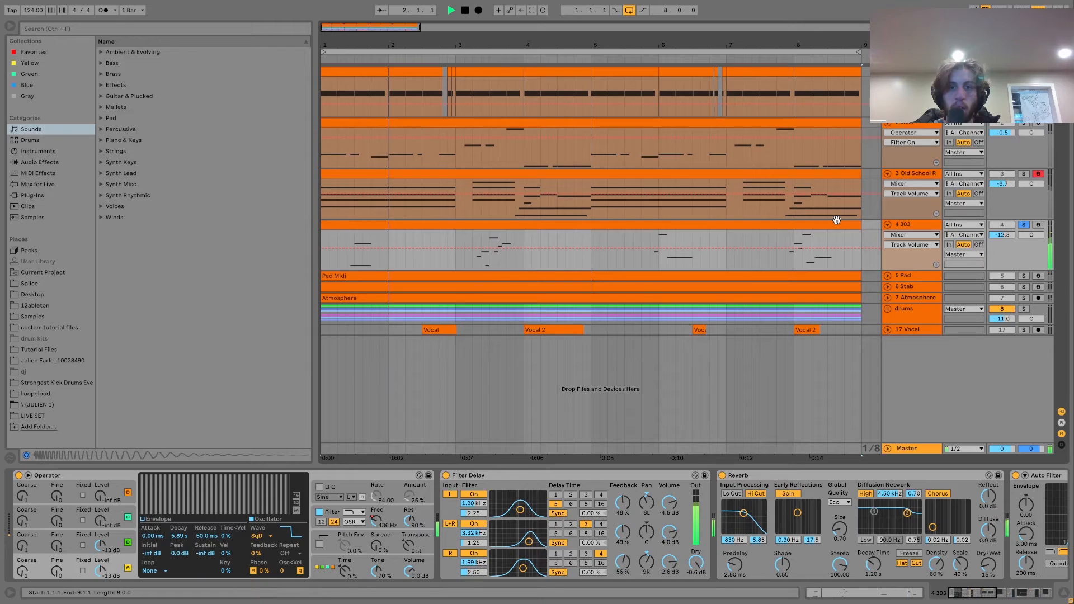
pyautogui.doubleClick(837, 220)
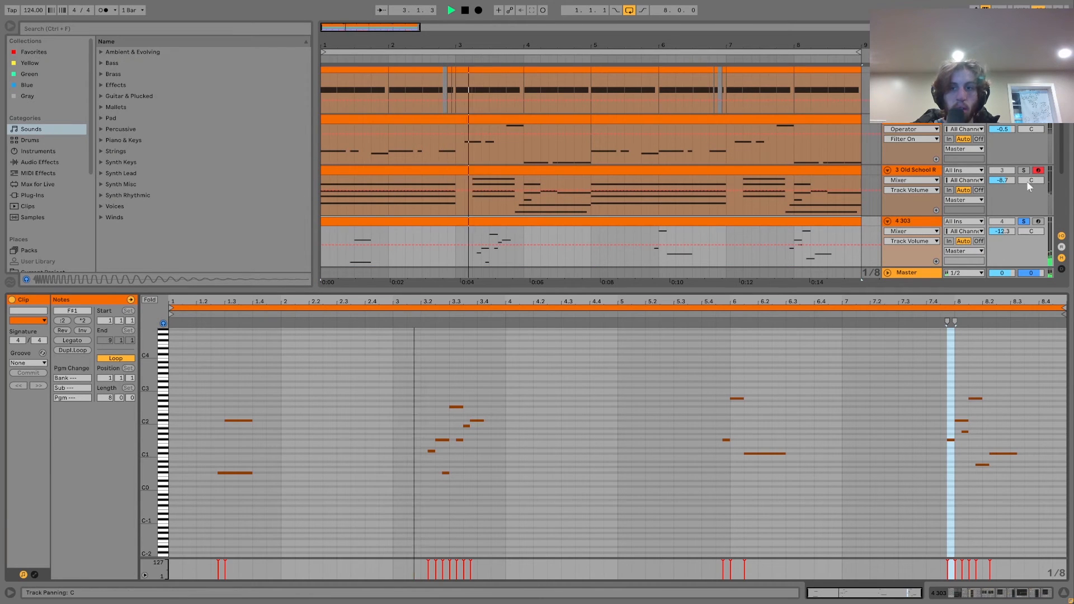
pyautogui.click(1024, 170)
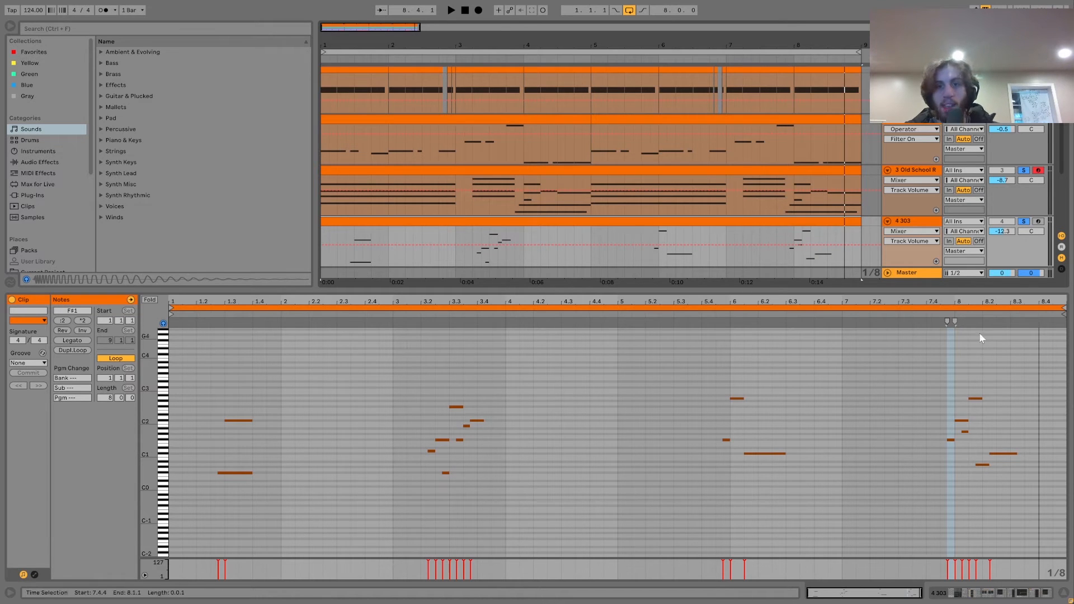
# Clear the solos, show the 303 track's devices, and compare the full mix with that track deactivated and reactivated.
pyautogui.click(1024, 222)
pyautogui.press('space')
pyautogui.click(905, 221)
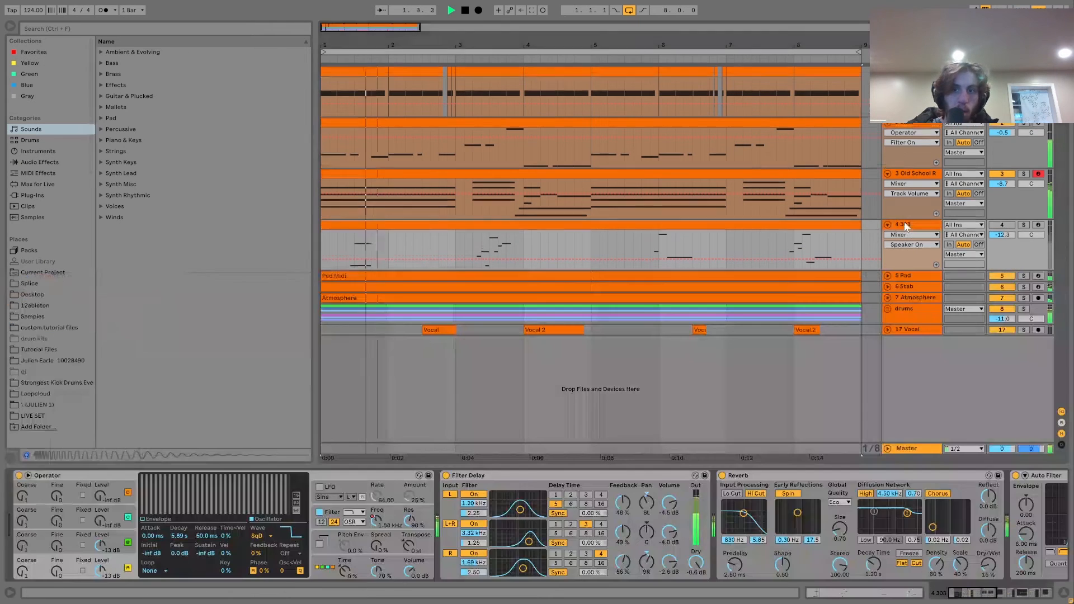
pyautogui.click(1000, 226)
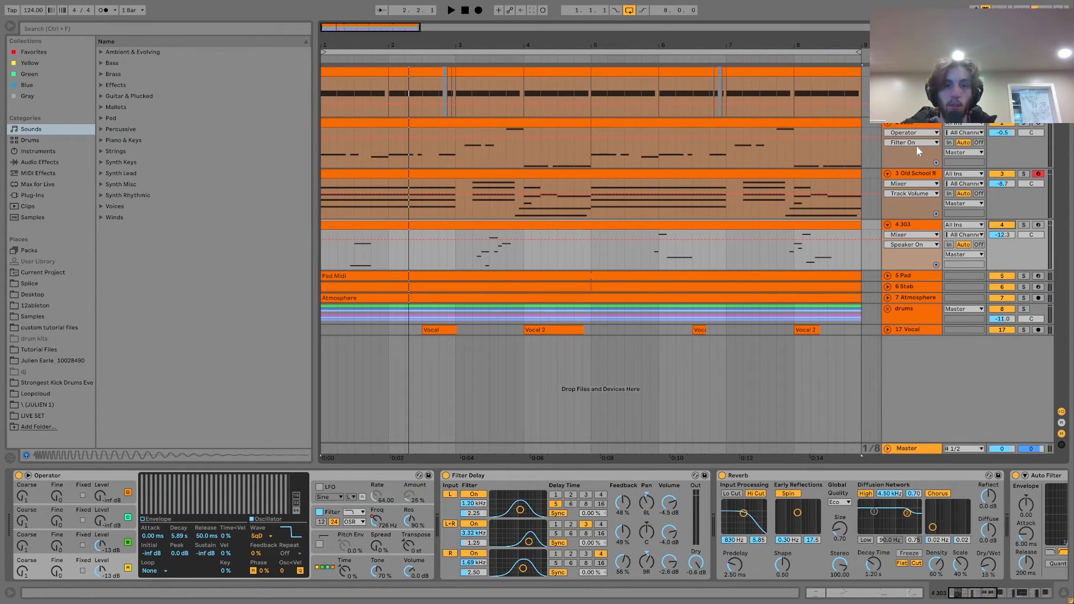
pyautogui.press('space')
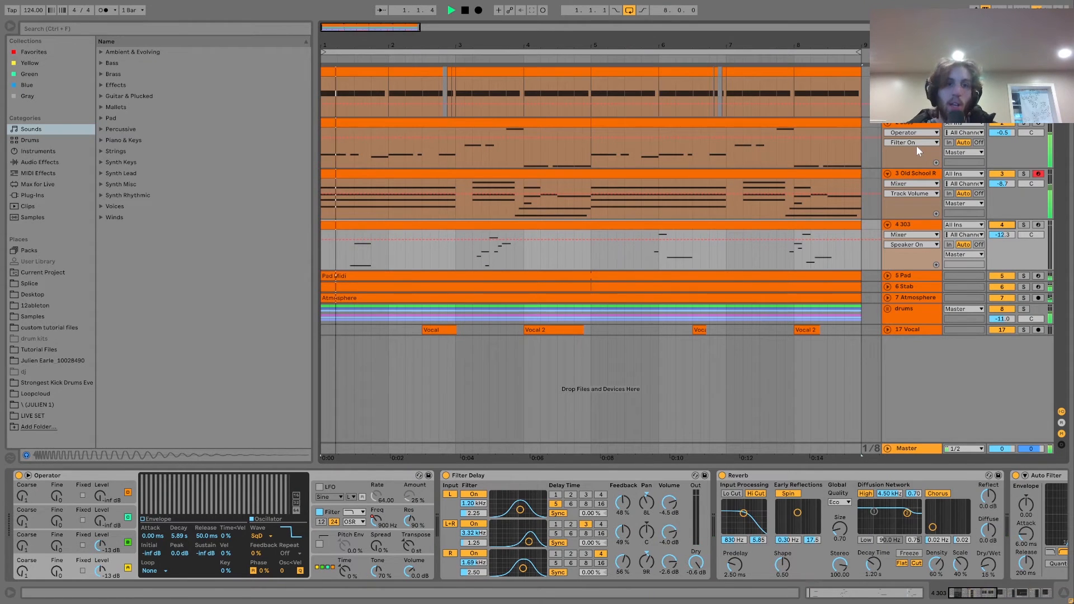
# Open the 303 clip's notes during playback, enlarge the note rows, stop, and solo the 303 track.
pyautogui.doubleClick(455, 227)
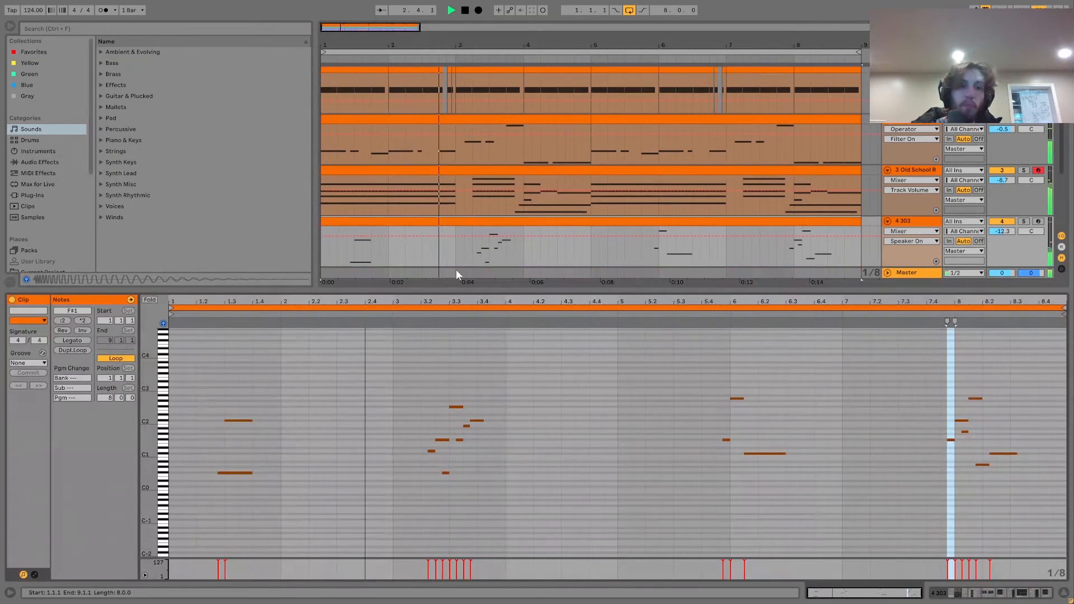
pyautogui.moveTo(147, 446); pyautogui.dragTo(168, 446)
pyautogui.press('space')
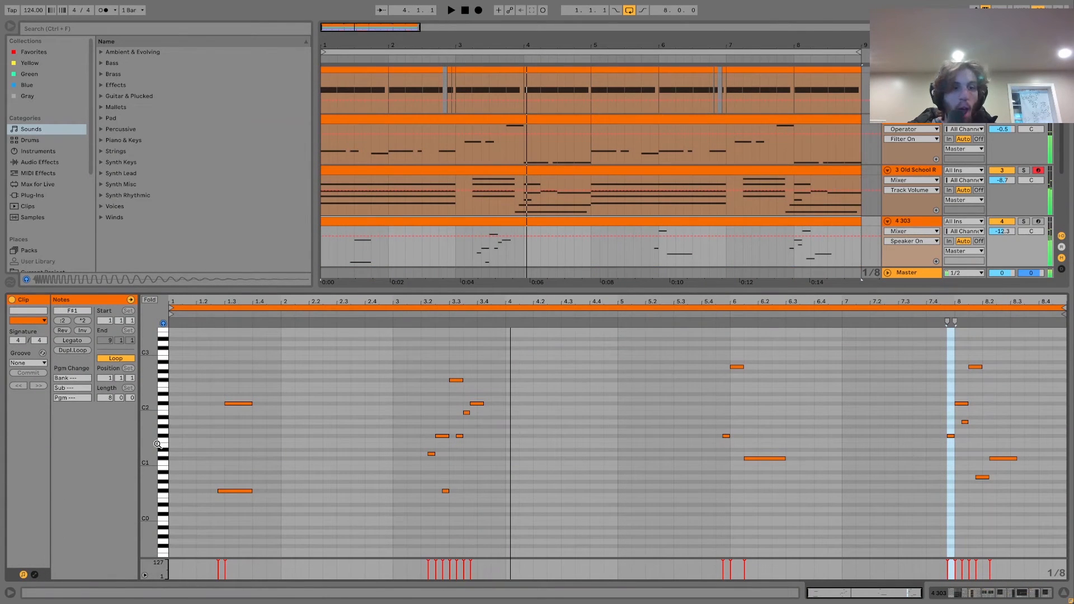
pyautogui.click(1024, 221)
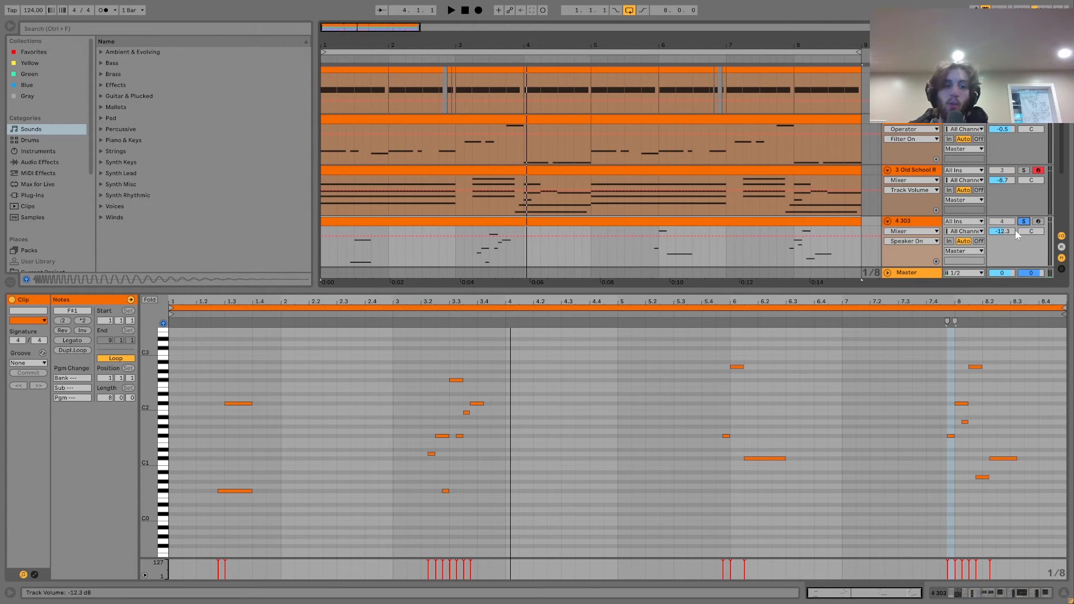
# Highlight the 303 clip's opening C#2 and F#0 notes separately and together, and all notes on each of those two pitches.
pyautogui.moveTo(281, 450); pyautogui.dragTo(232, 504)
pyautogui.moveTo(250, 446); pyautogui.dragTo(242, 360)
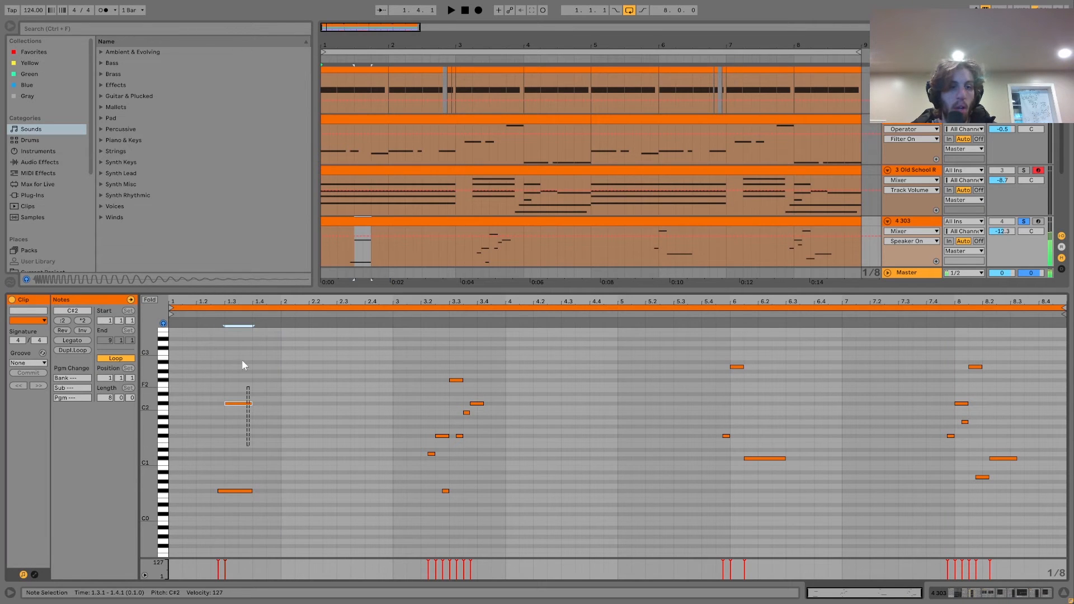
pyautogui.click(228, 492)
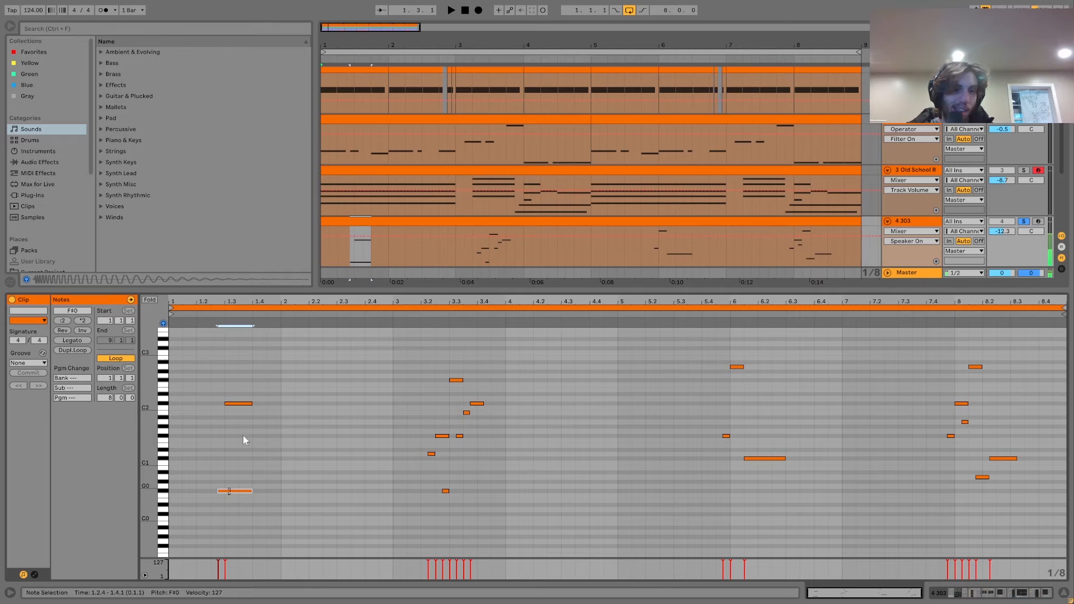
pyautogui.moveTo(230, 356); pyautogui.dragTo(230, 357)
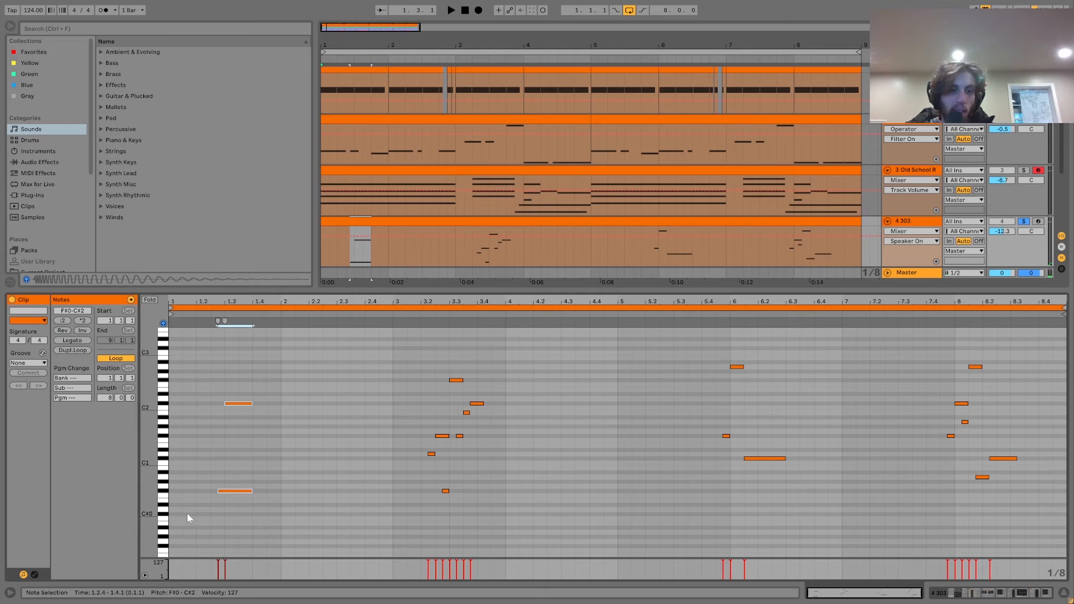
pyautogui.click(163, 495)
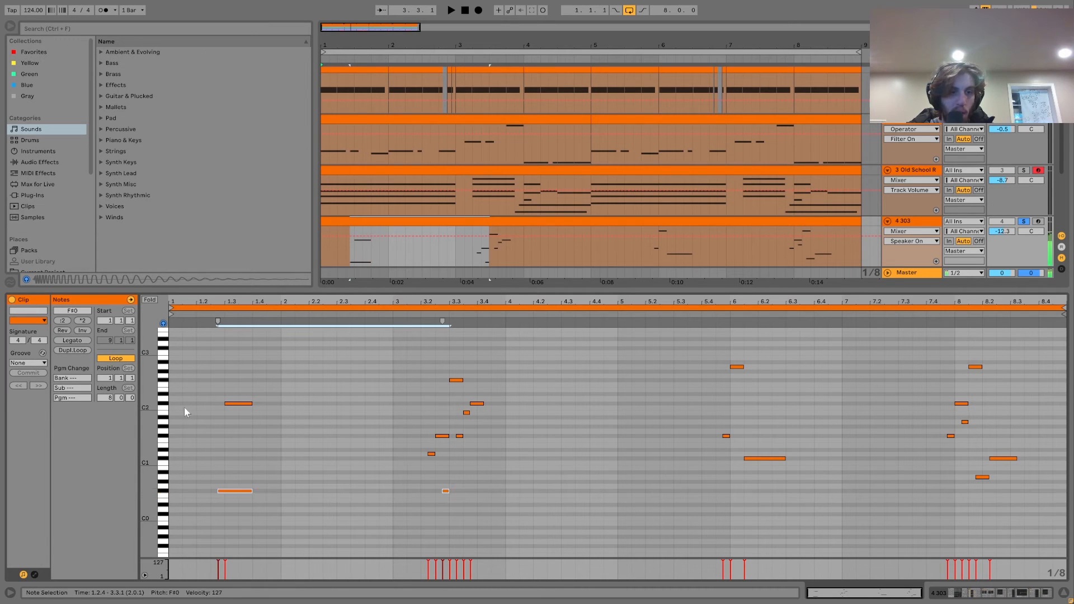
pyautogui.click(164, 404)
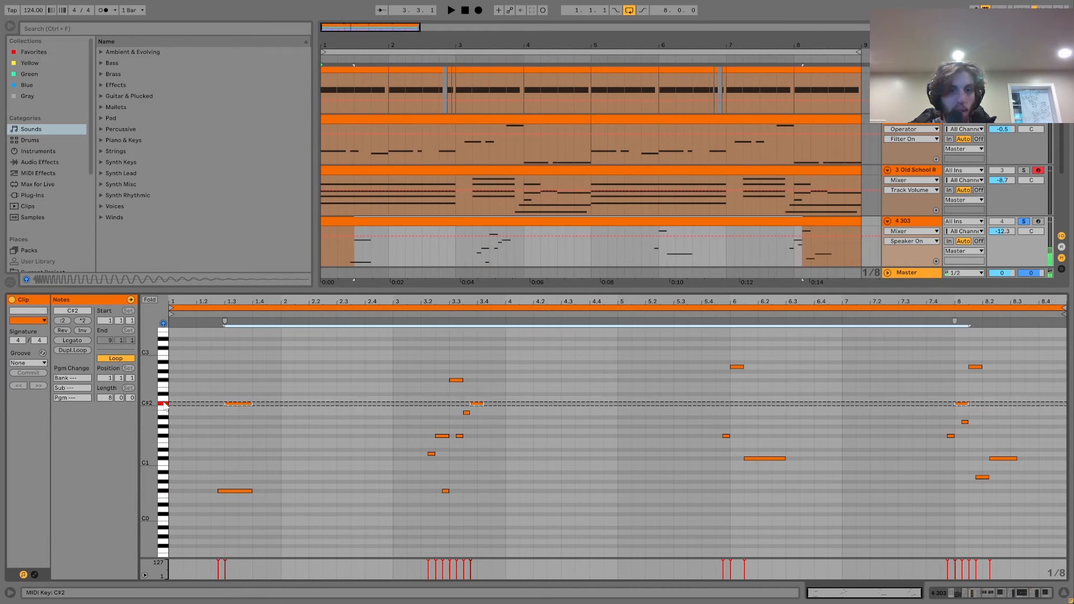
# Add the Old School track to the solo and play it with the 303, highlighting the C#2 note at 1.3.1.
pyautogui.click(1024, 170)
pyautogui.press('space')
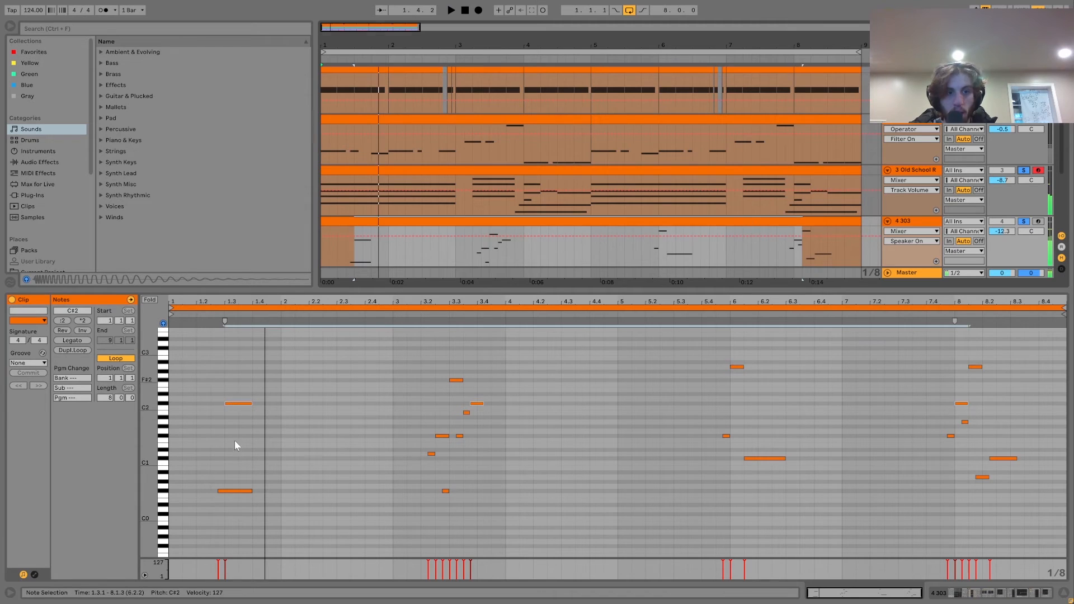
pyautogui.press('space')
pyautogui.click(238, 403)
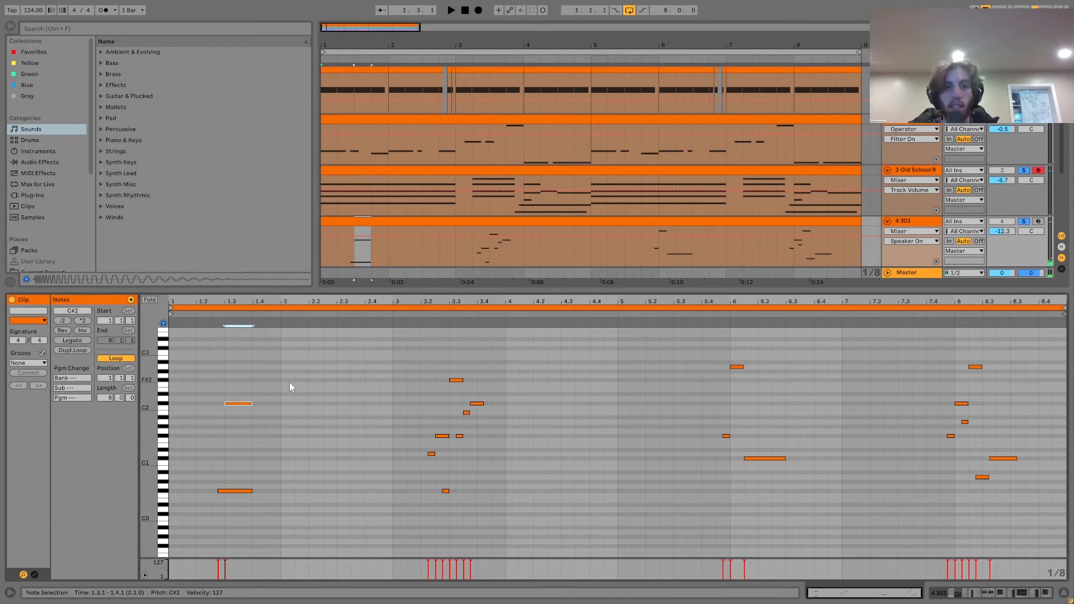
pyautogui.press('space')
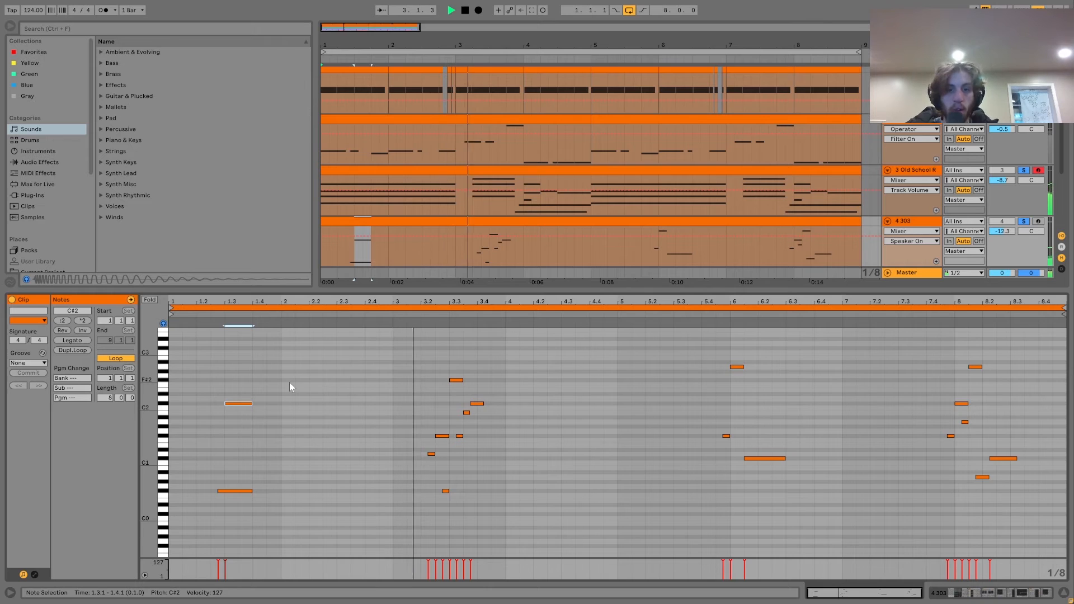
pyautogui.press('space')
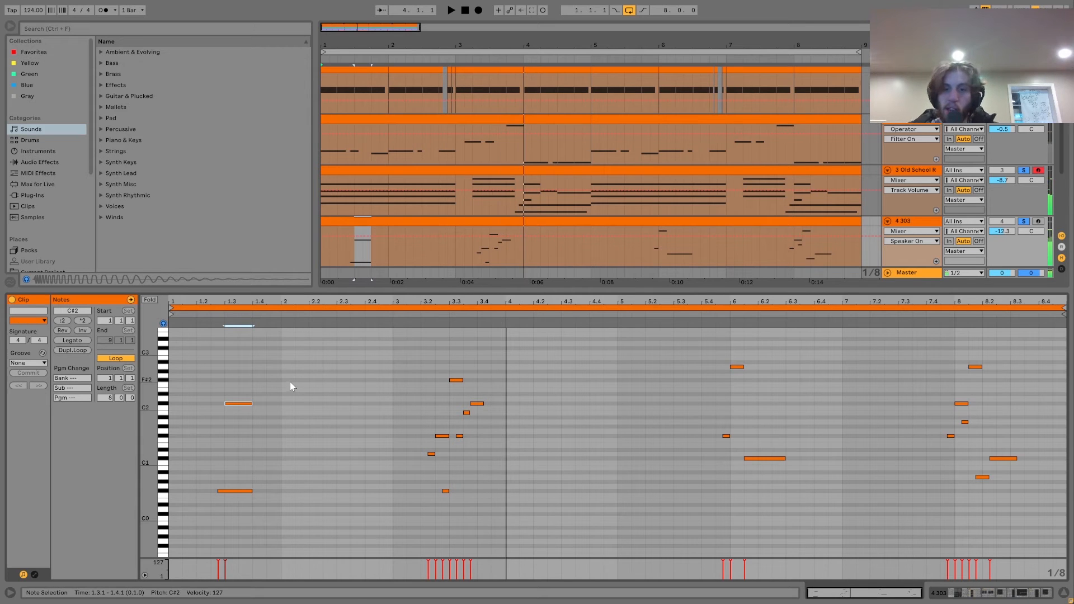
# Highlight the 303 clip's C#1 note at 6.1.3 and play the passage around it.
pyautogui.moveTo(764, 396); pyautogui.dragTo(778, 494)
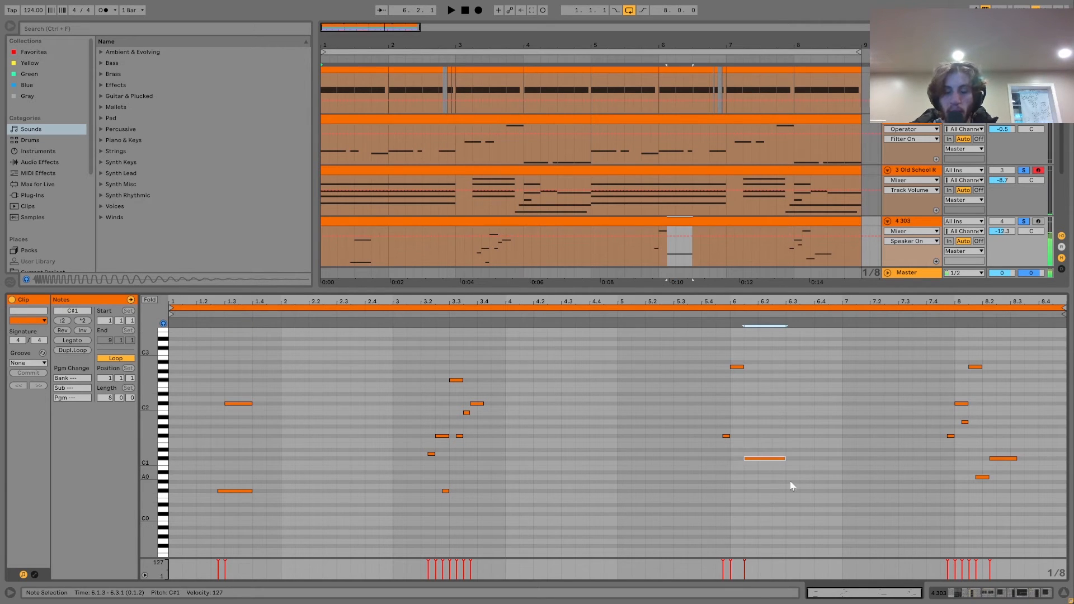
pyautogui.click(695, 312)
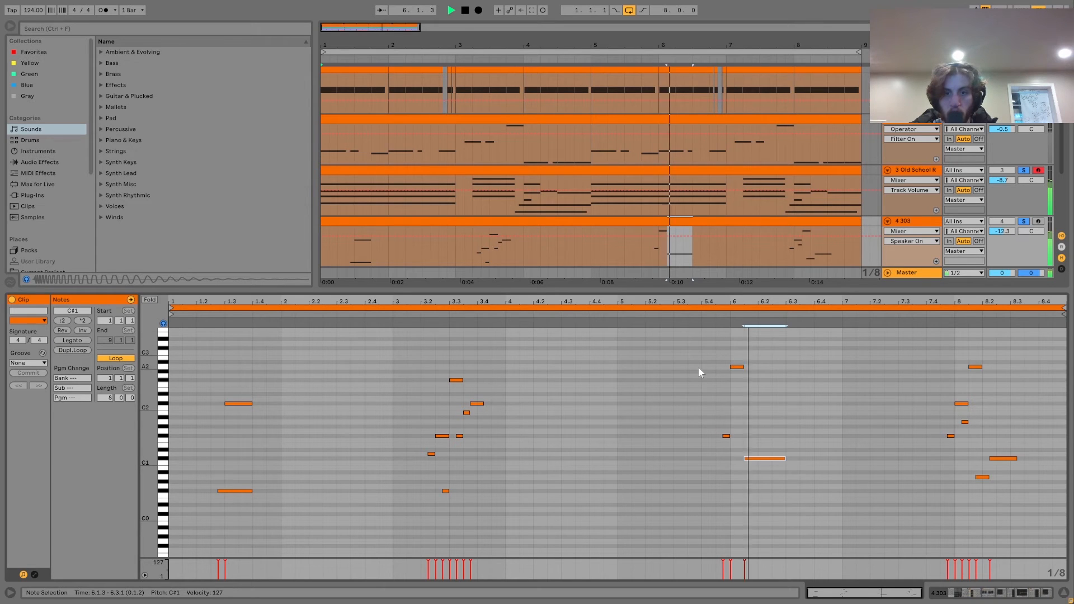
pyautogui.press('space')
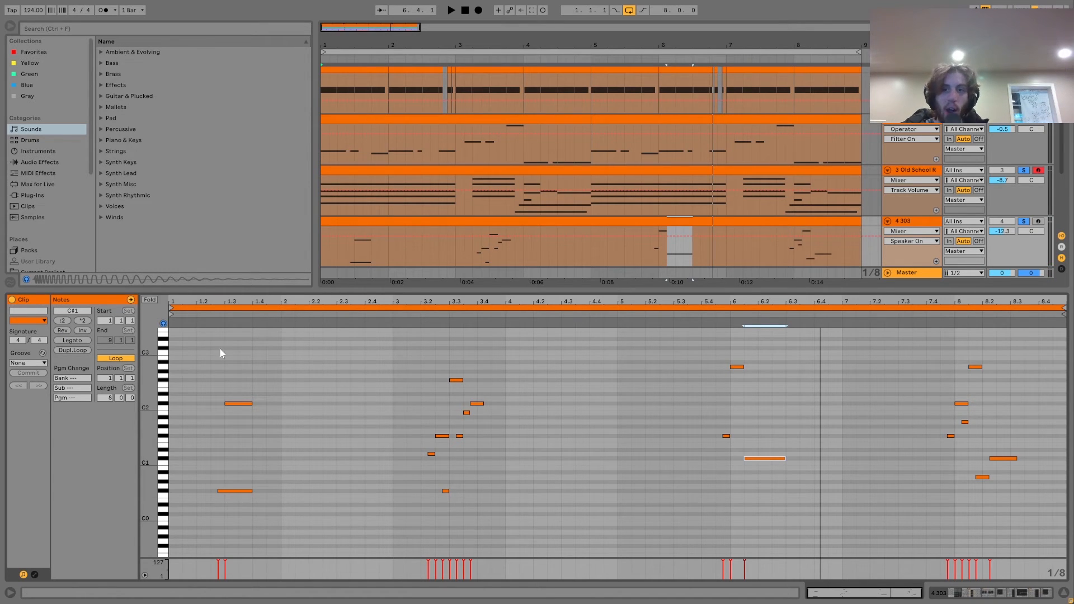
# Show the 303 track's Operator and bring up its oscillator B, global and filter settings in turn.
pyautogui.click(961, 593)
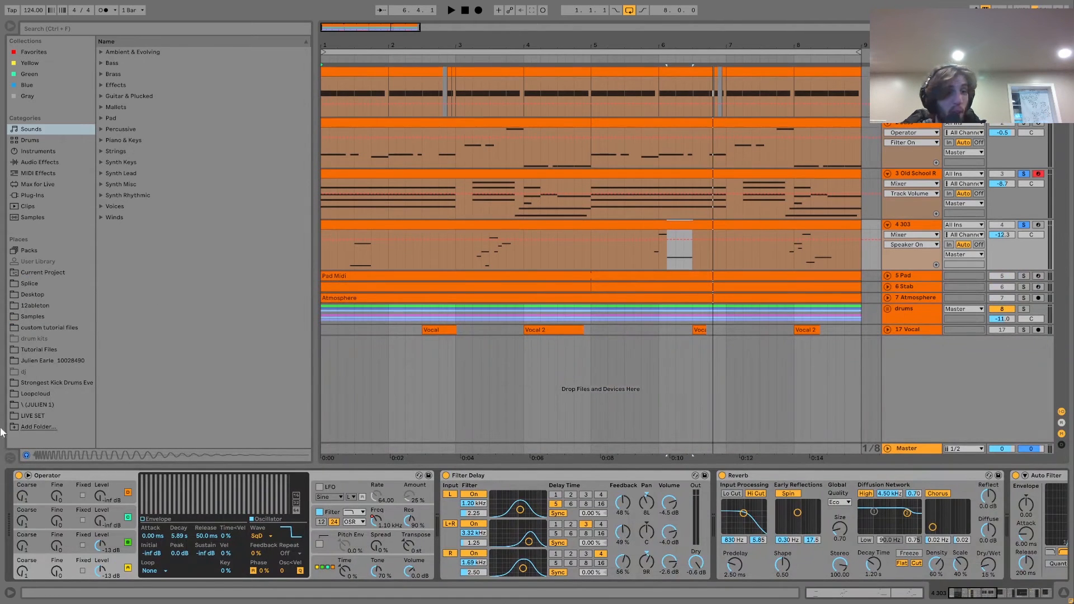
pyautogui.click(121, 542)
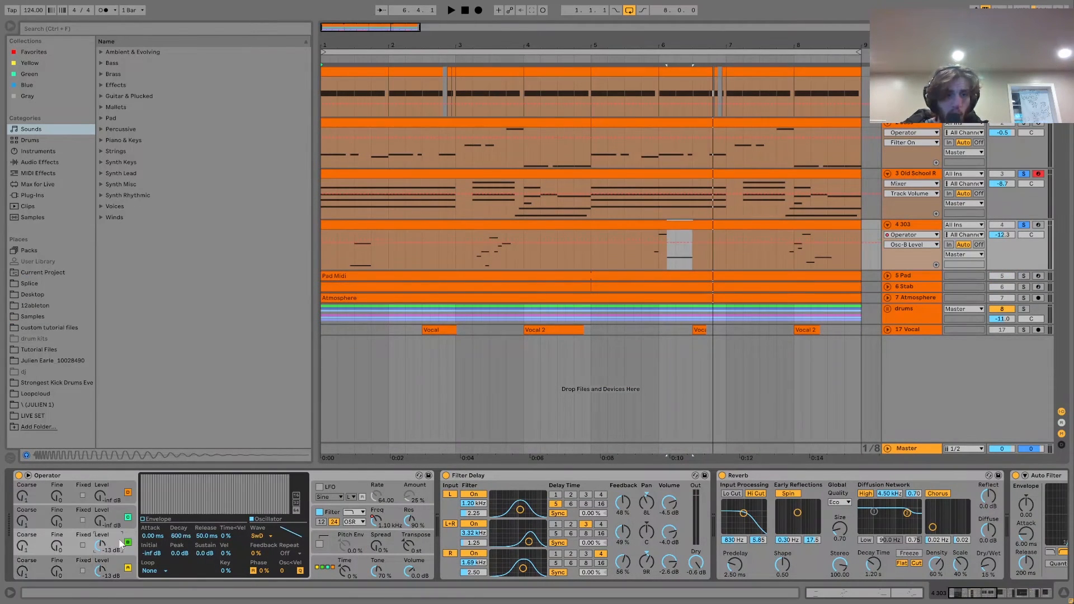
pyautogui.click(312, 567)
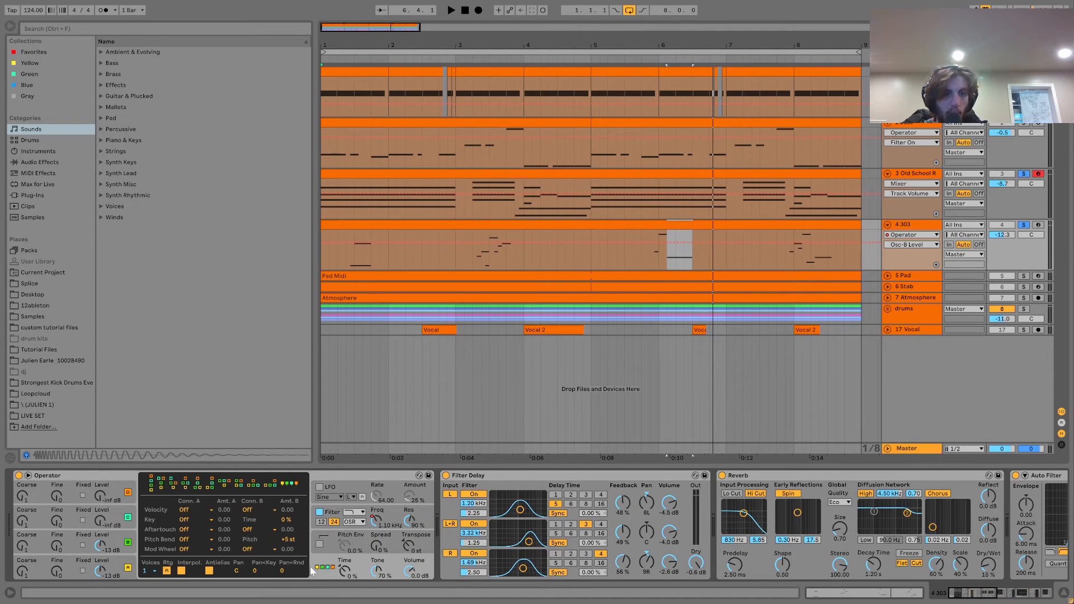
pyautogui.click(333, 516)
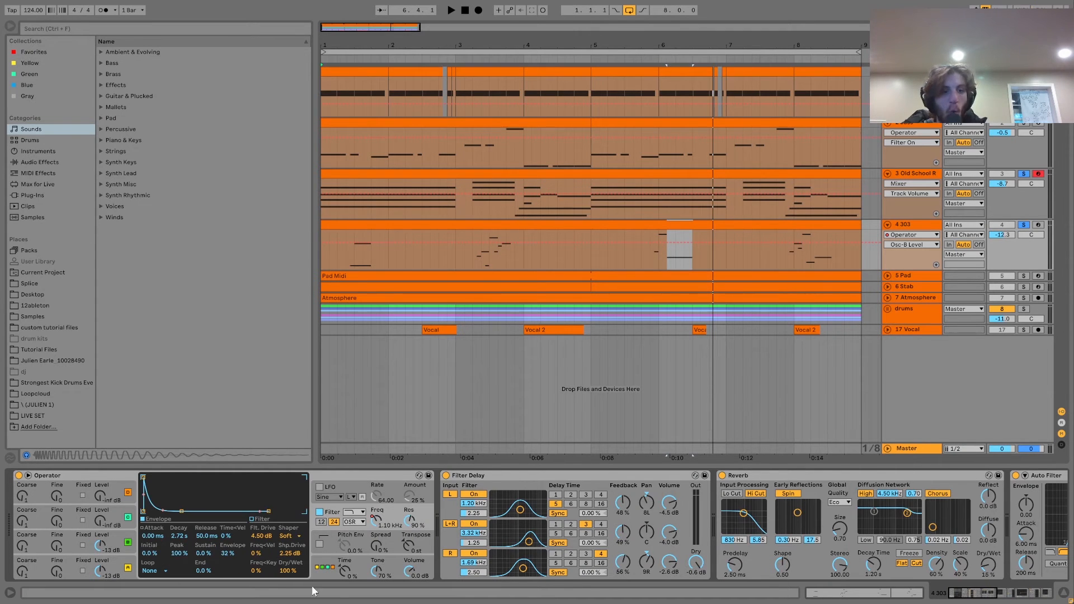
# Show the 303 Operator's filter frequency automation, select the 303 clip and play it from the start.
pyautogui.click(376, 520)
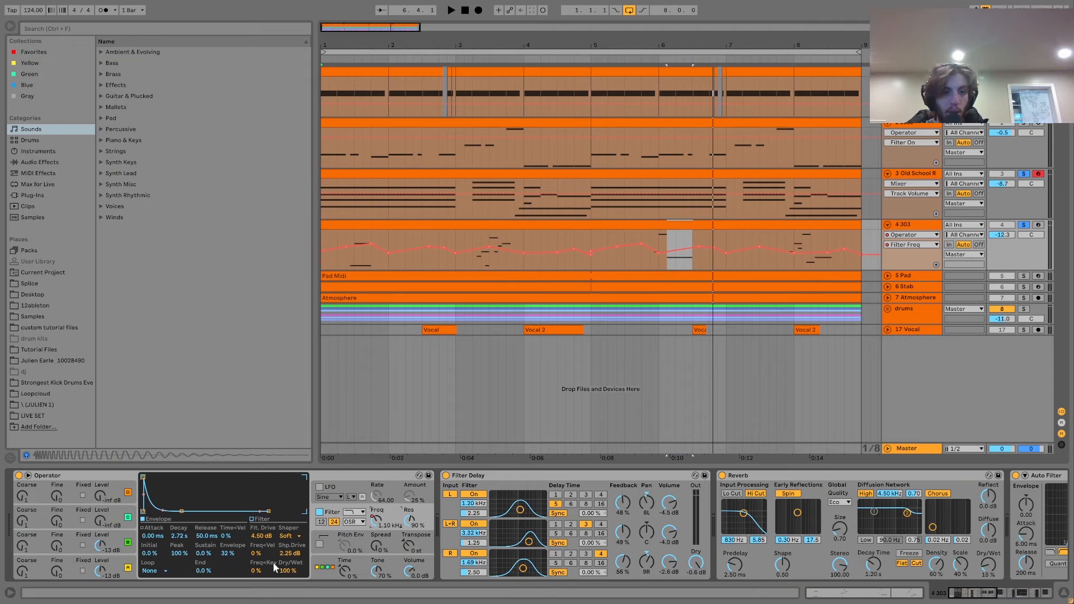
pyautogui.press('space')
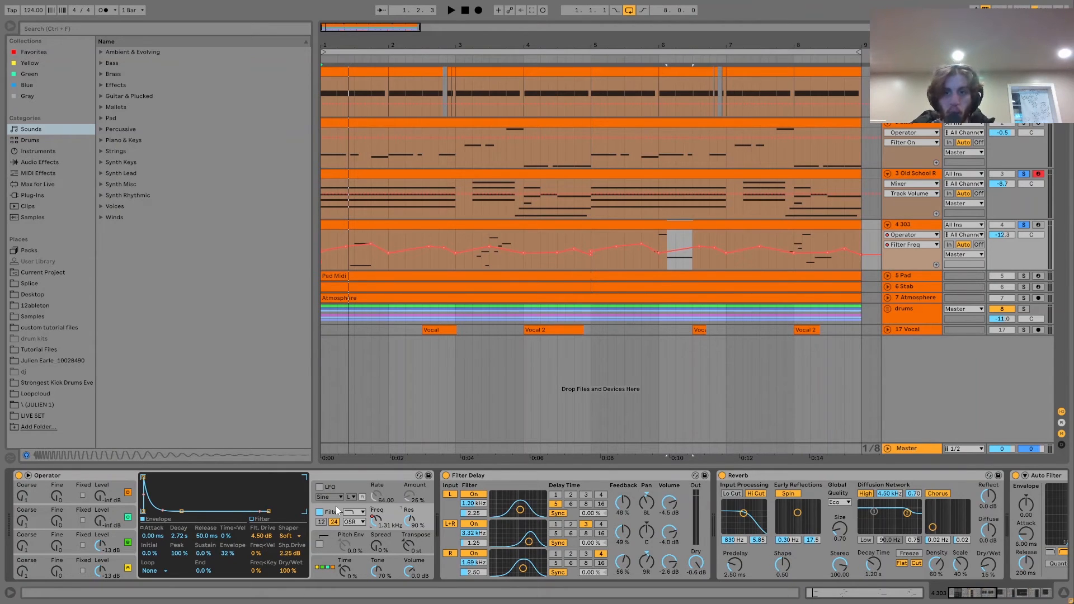
pyautogui.click(337, 226)
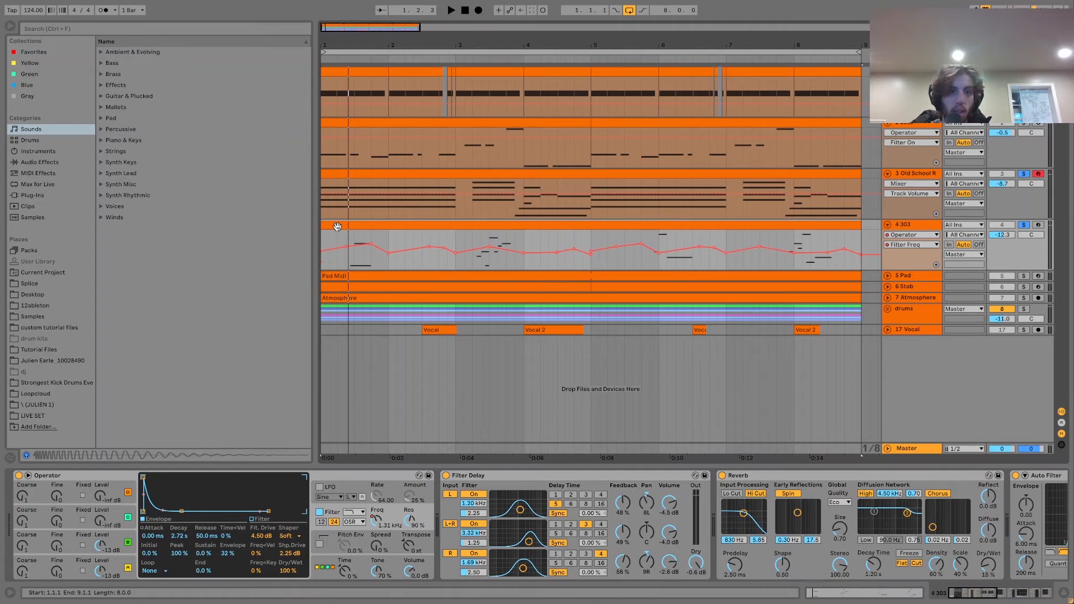
pyautogui.press('space')
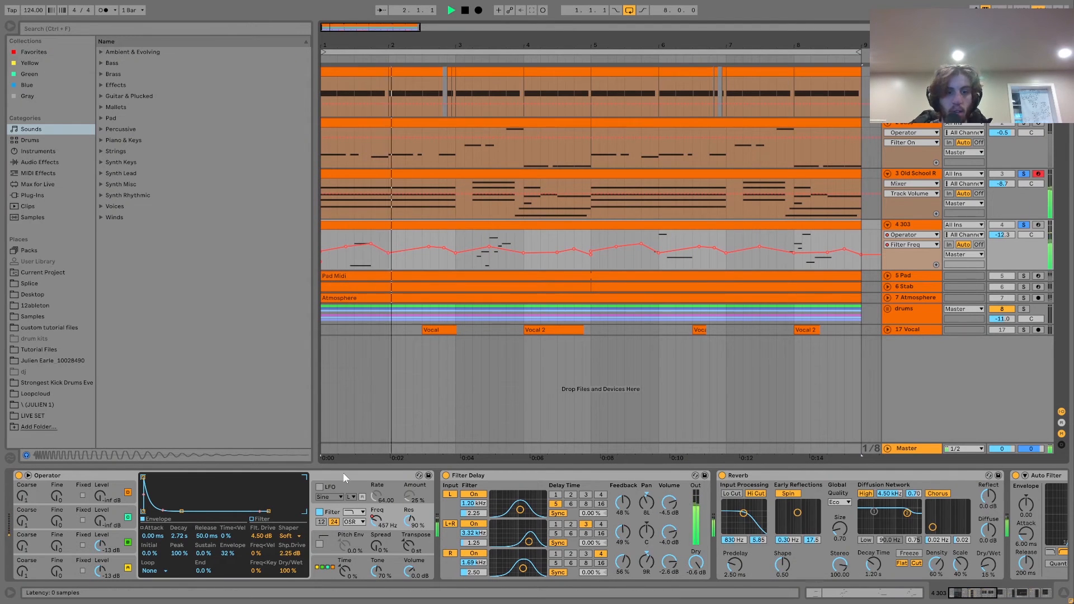
pyautogui.press('space')
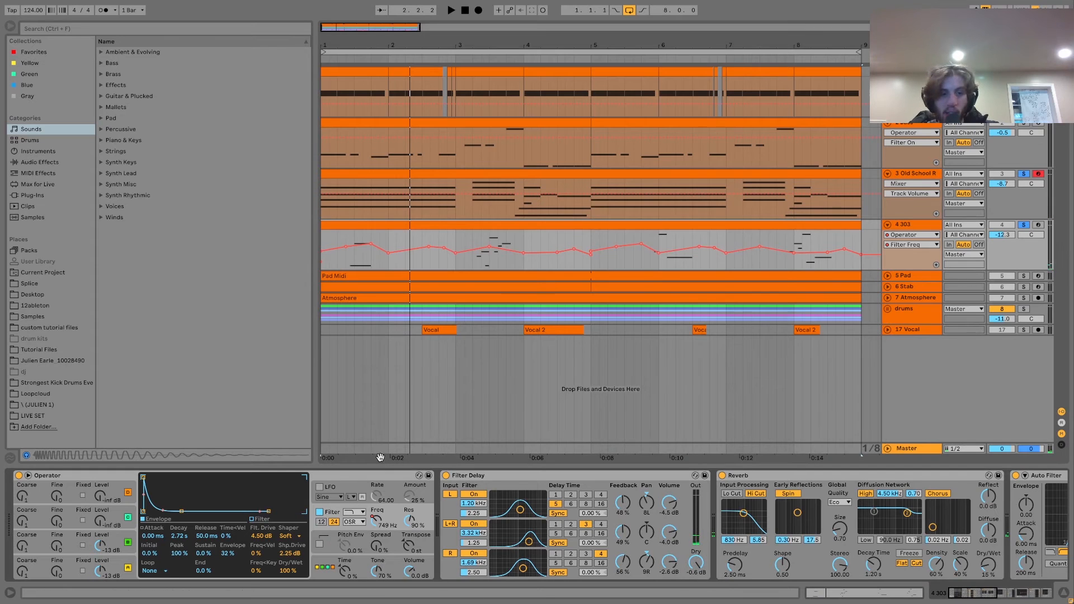
pyautogui.press('space')
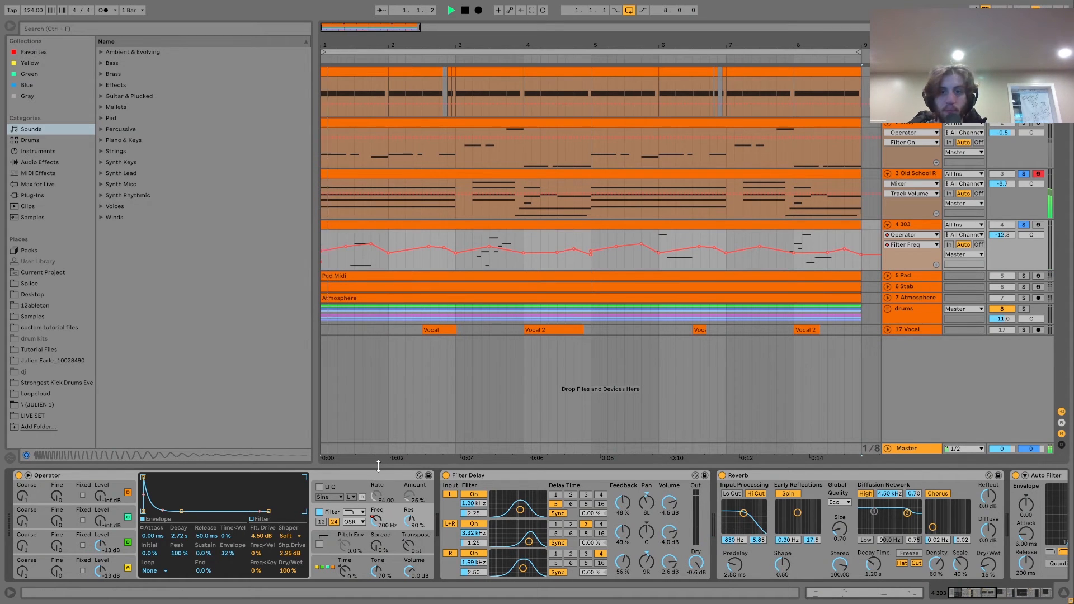
# Examine the 303 track's effects chain from Filter Delay and Reverb through to the EQ Eight and Compressor.
pyautogui.scroll(-5, 608, 535)
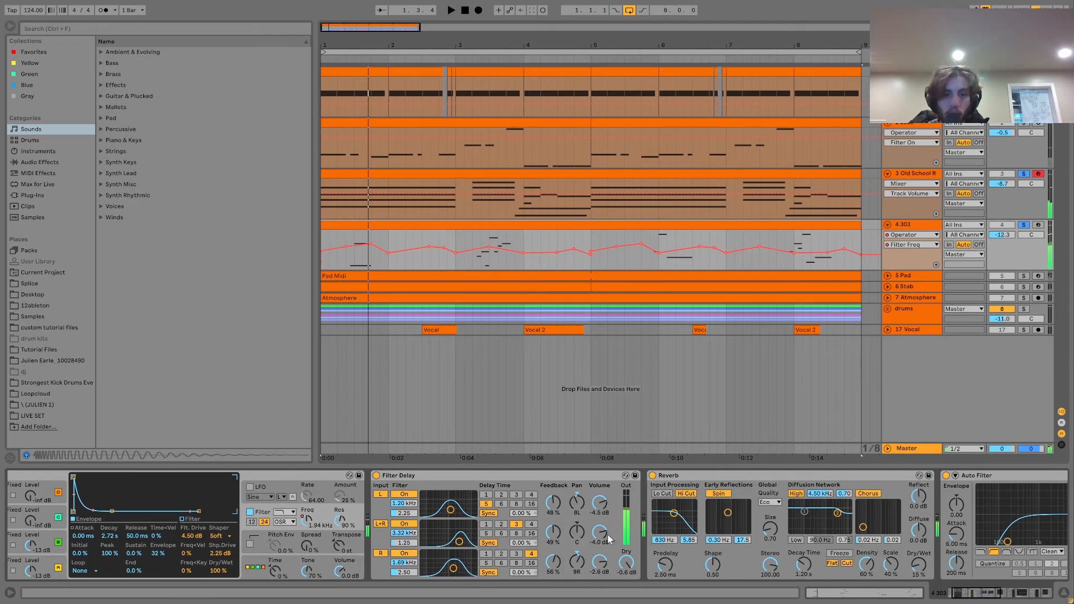
pyautogui.scroll(-4, 652, 562)
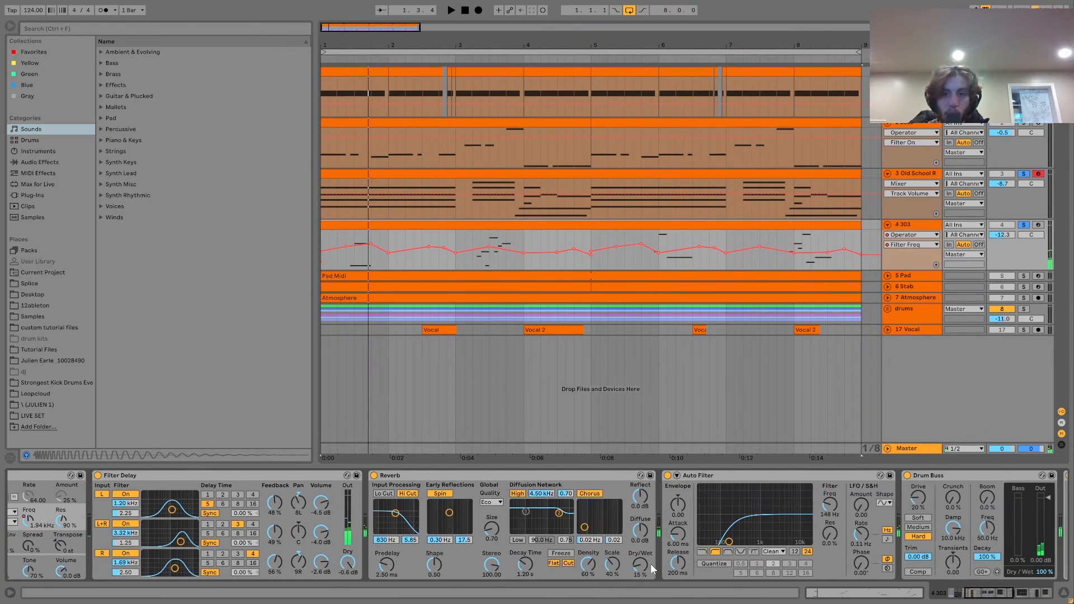
pyautogui.scroll(-3, 817, 571)
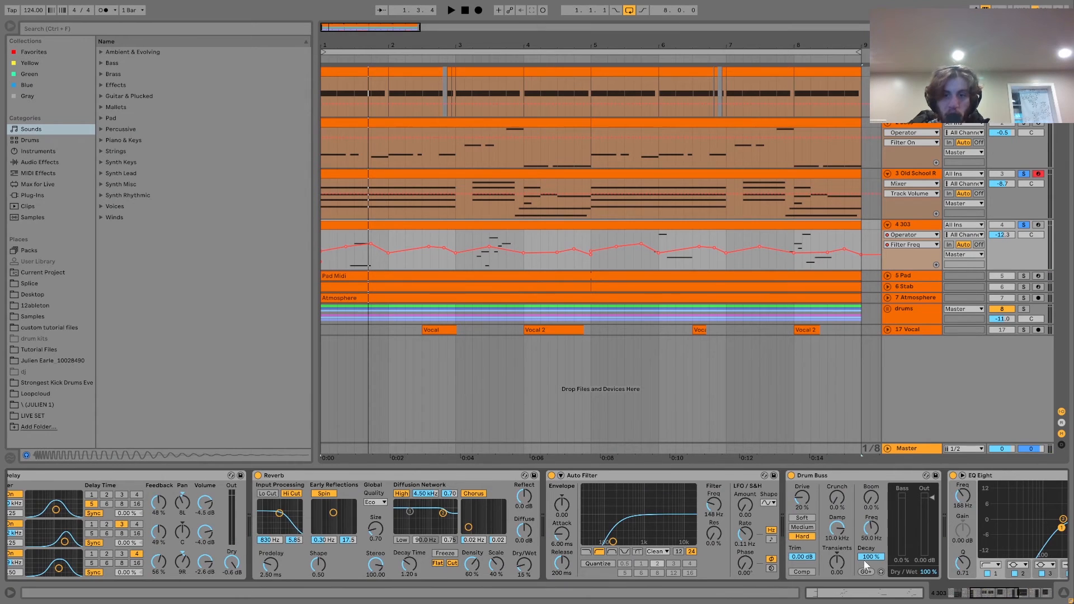
pyautogui.scroll(-5, 864, 559)
pyautogui.scroll(-12, 728, 523)
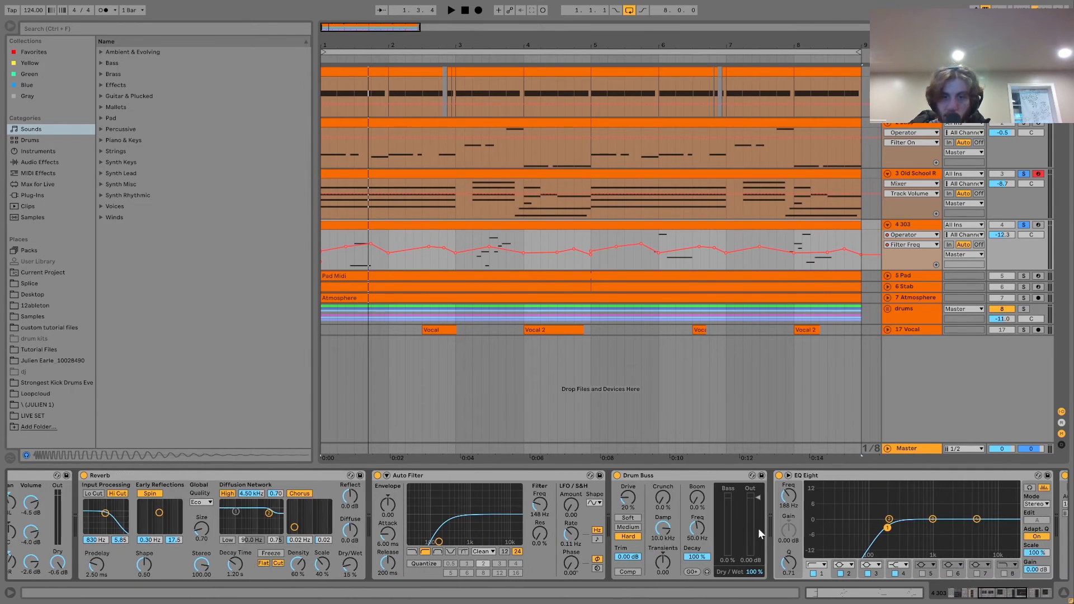
pyautogui.scroll(-6, 821, 507)
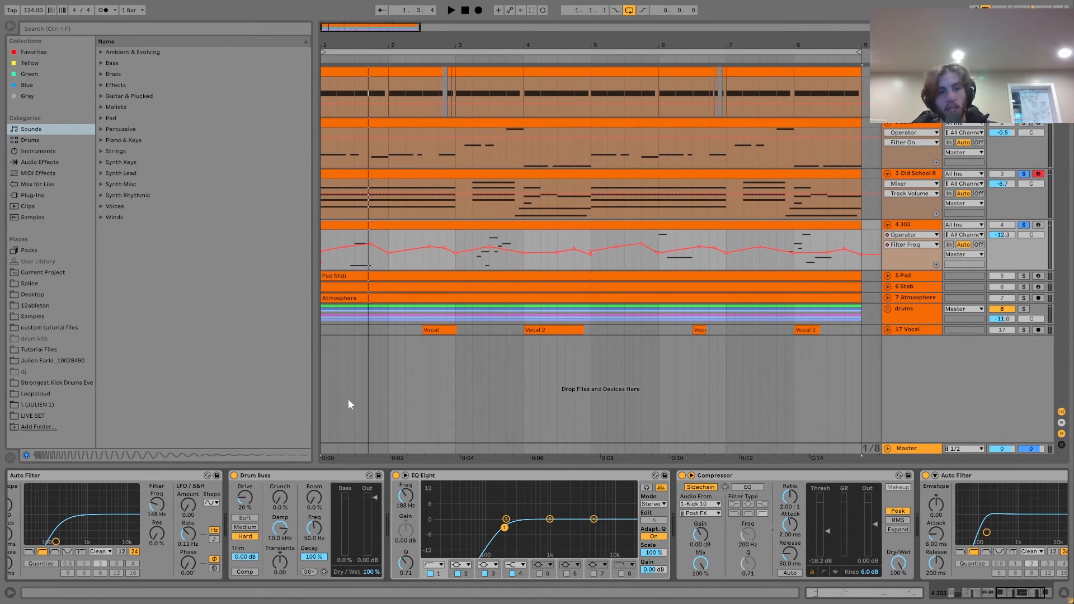
# Review the 303's Reverb again, followed by the effects after it up to the final Auto Filter.
pyautogui.scroll(10, 215, 512)
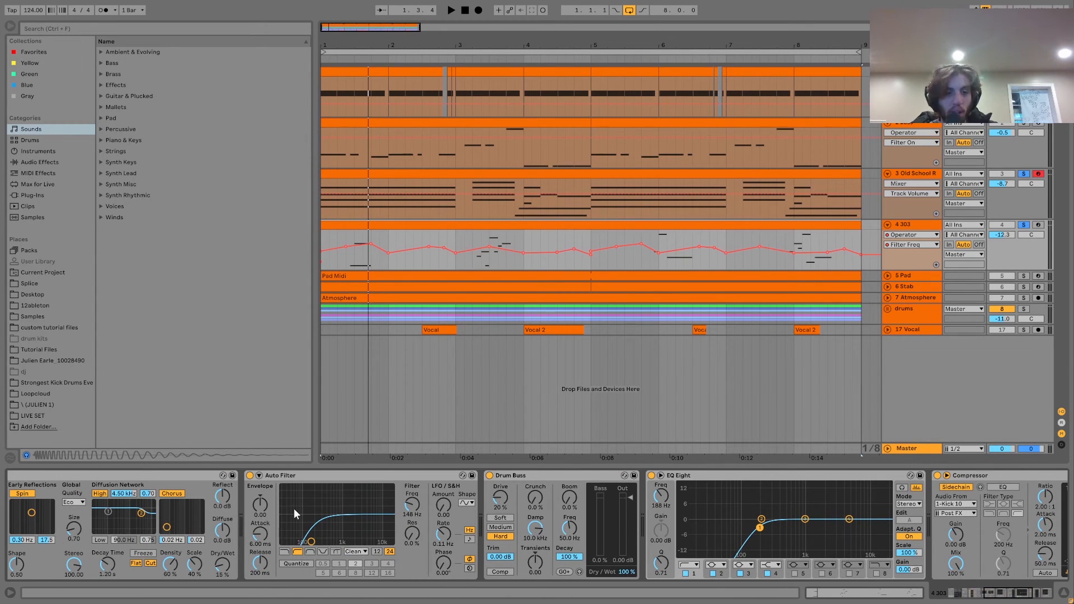
pyautogui.scroll(3, 259, 541)
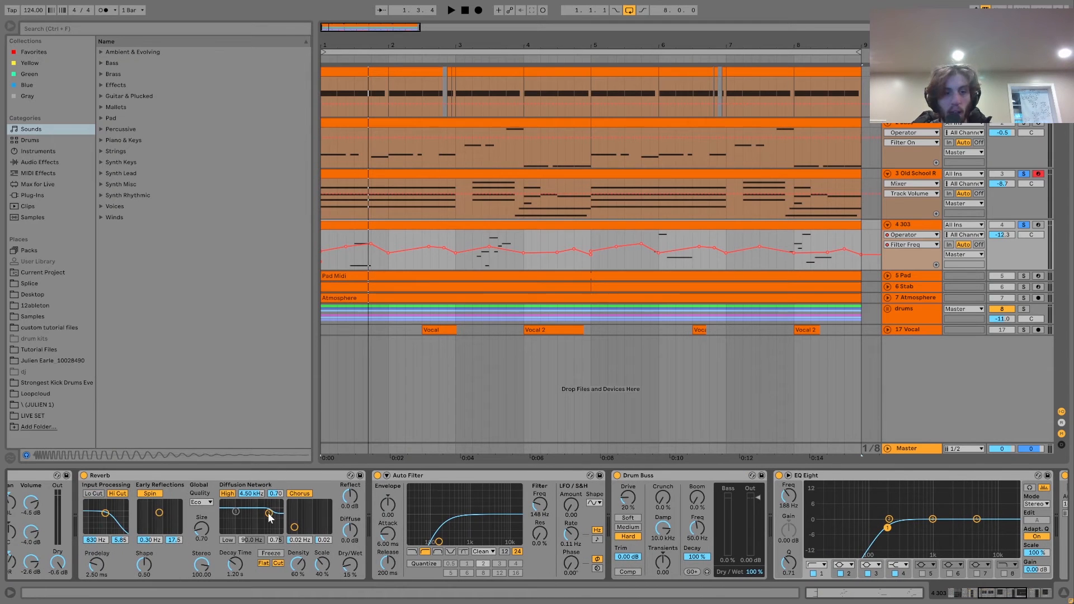
pyautogui.scroll(-3, 316, 495)
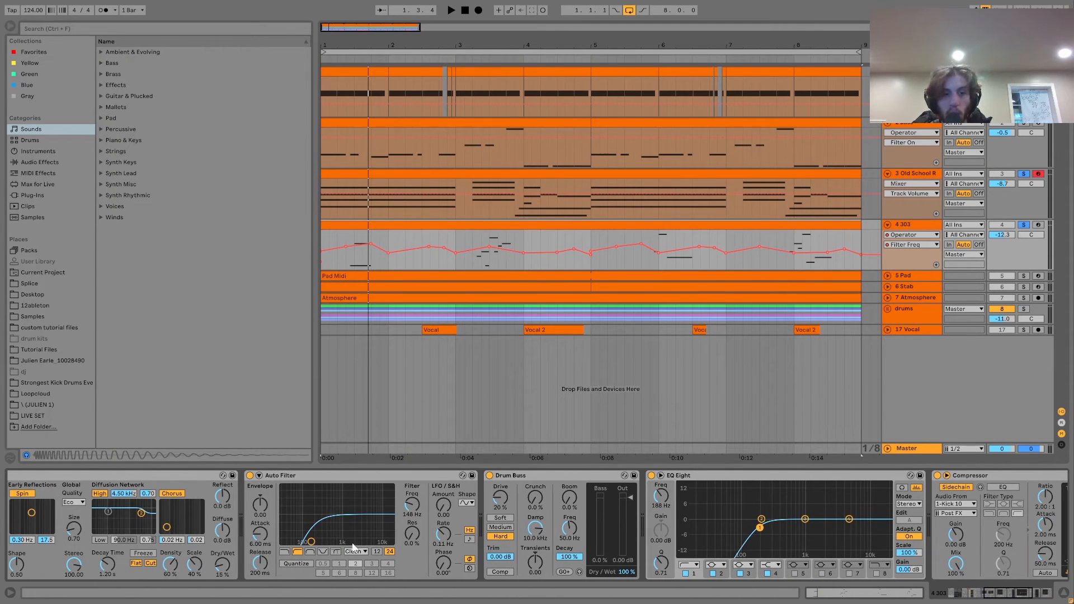
pyautogui.scroll(-5, 386, 553)
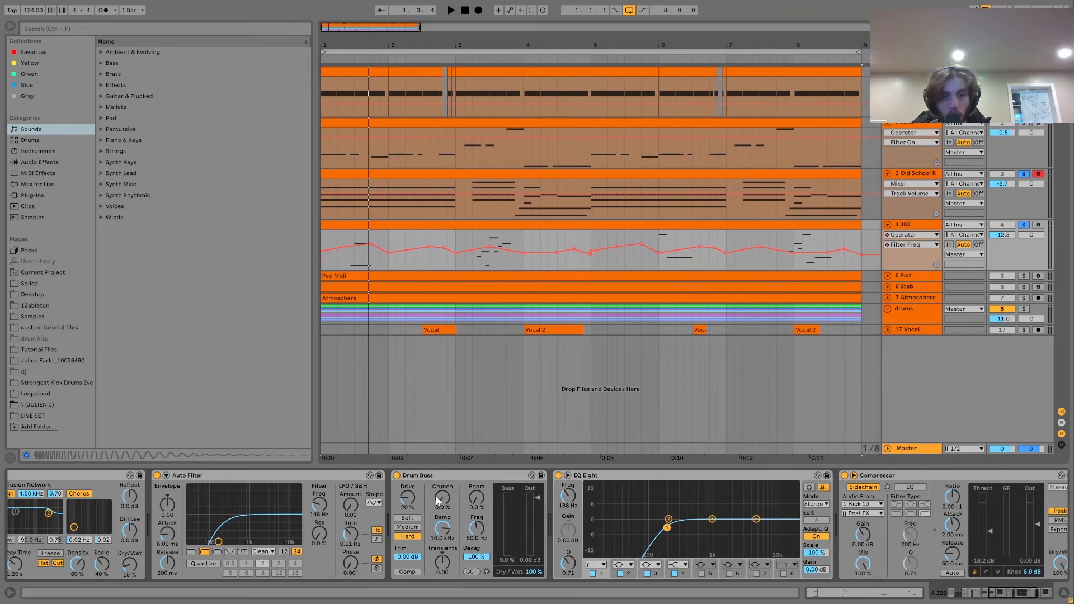
pyautogui.scroll(-8, 565, 539)
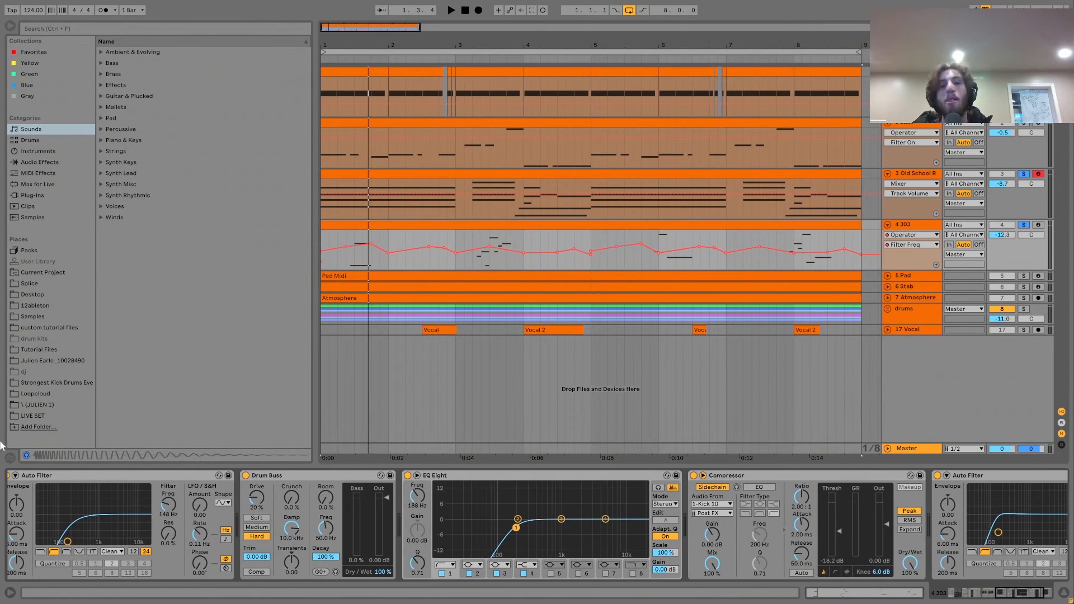
pyautogui.scroll(-9, 816, 521)
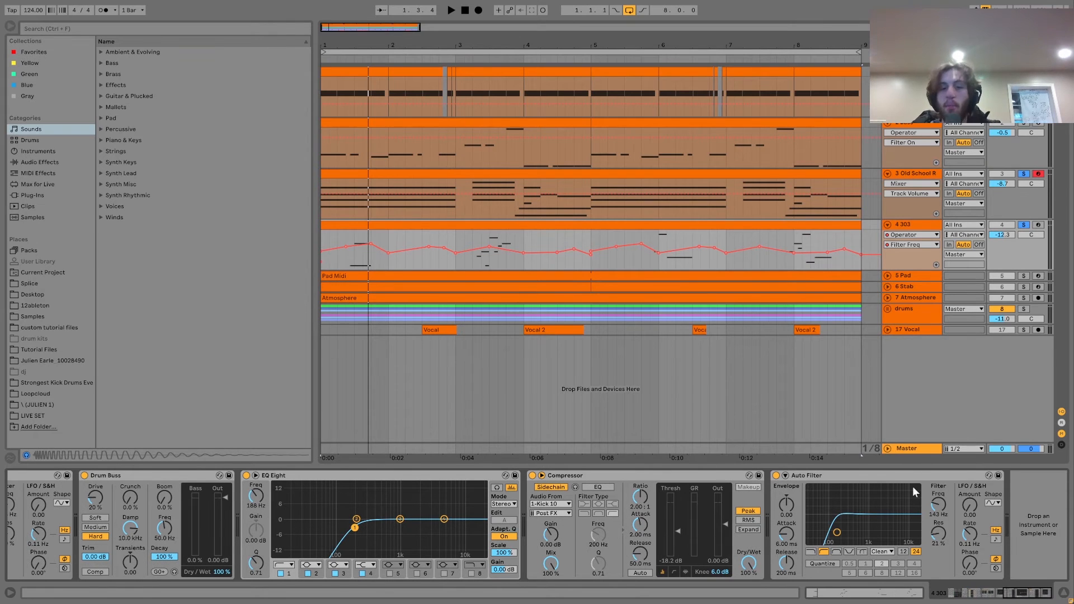
pyautogui.click(887, 477)
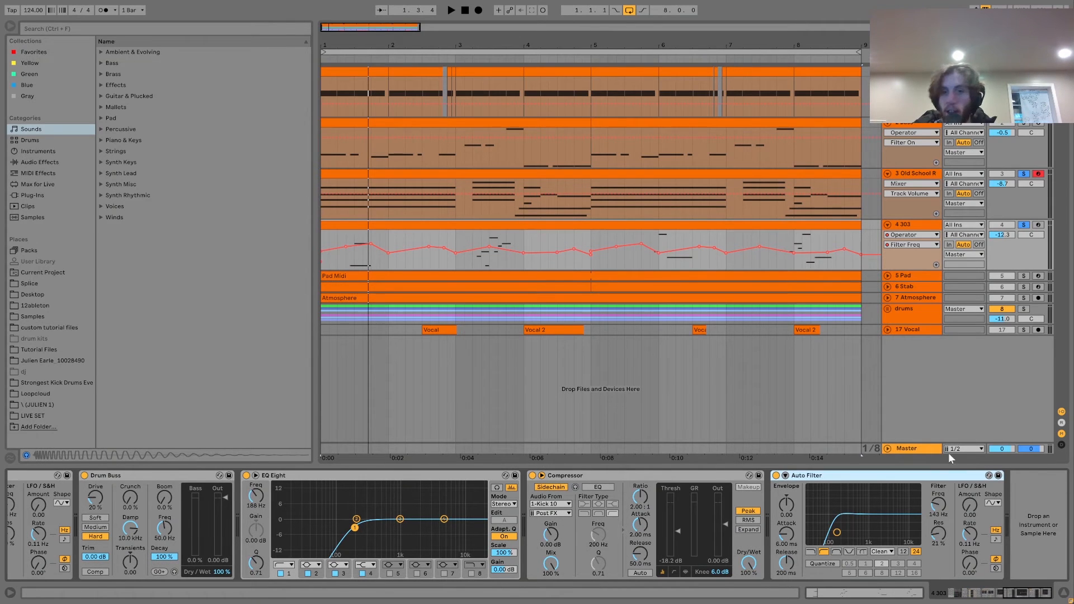
# Solo and unfold the Pad track, play it along with Old School, and open the Pad Midi clip's notes.
pyautogui.click(1025, 279)
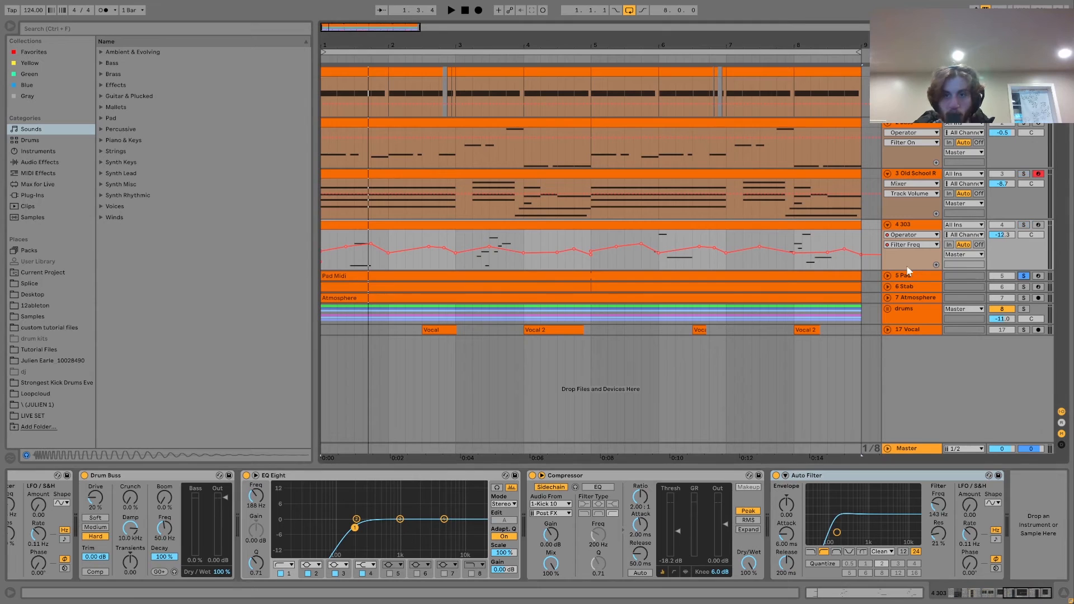
pyautogui.press('space')
pyautogui.click(887, 276)
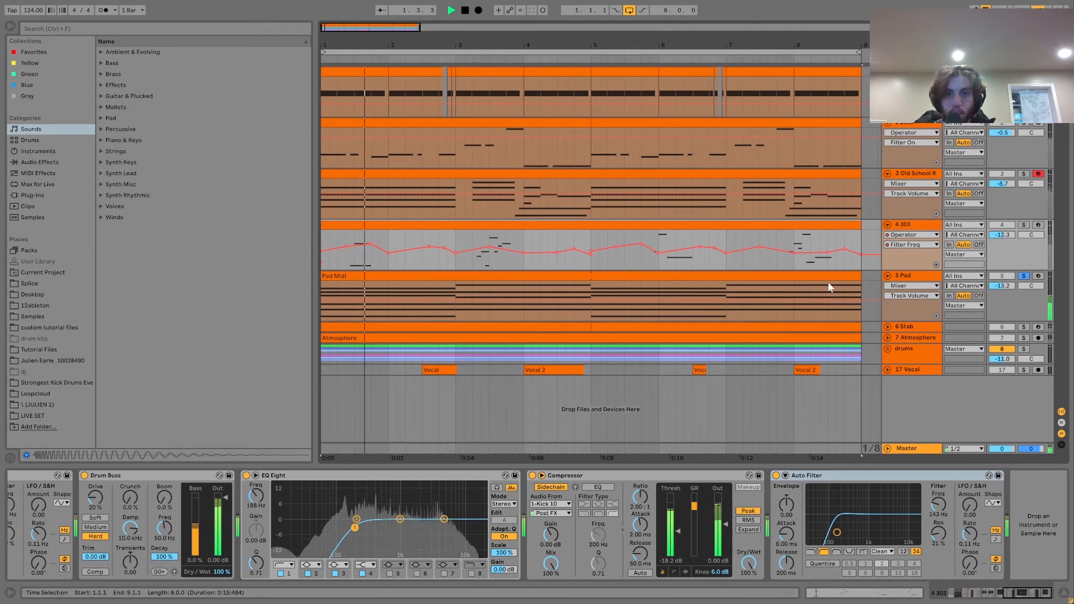
pyautogui.click(811, 275)
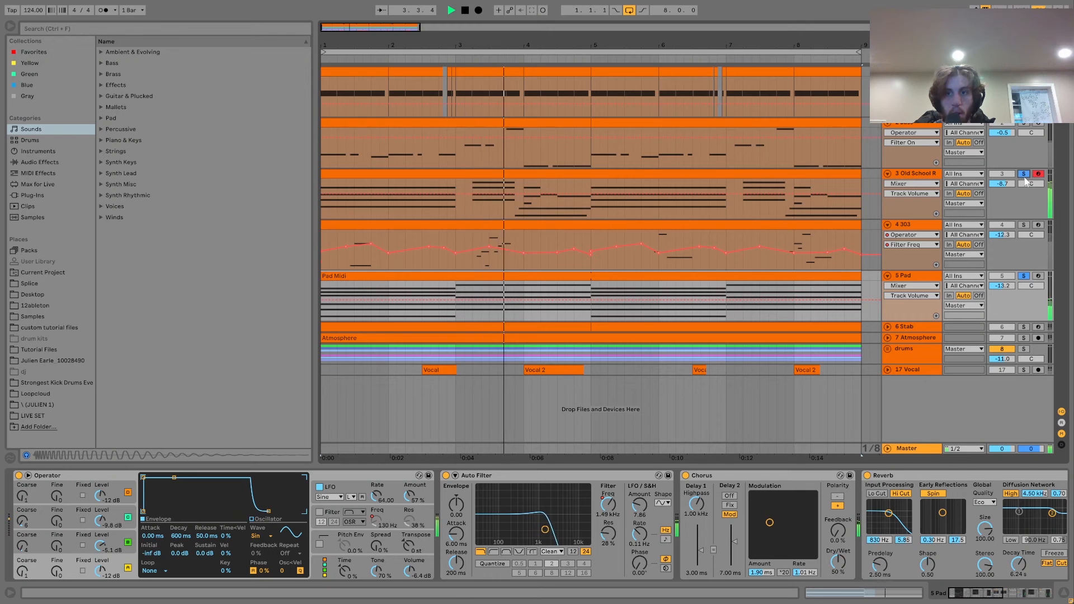
pyautogui.doubleClick(627, 277)
pyautogui.press('space')
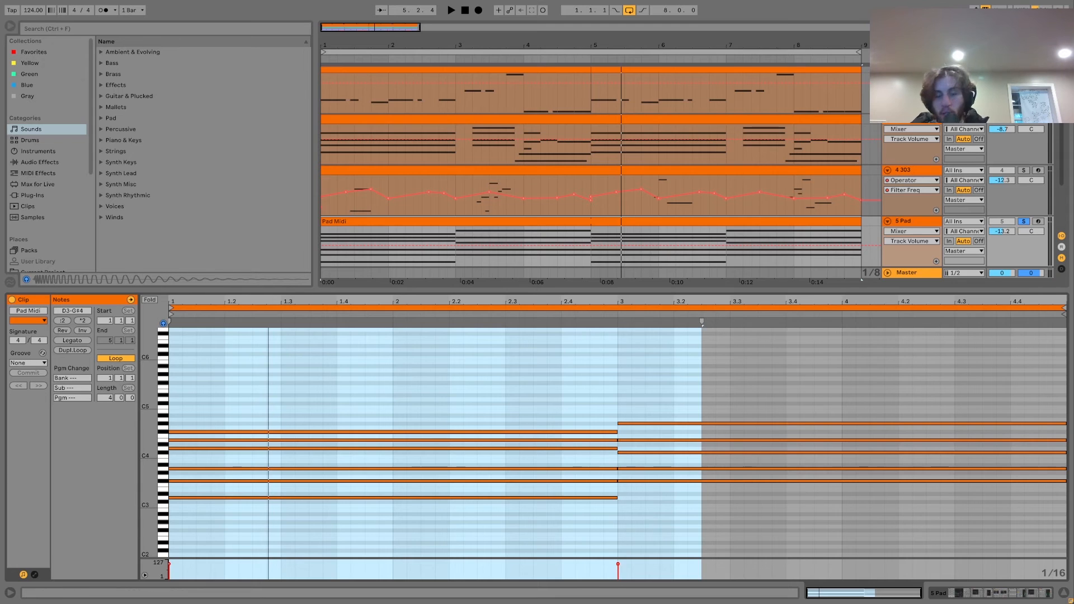
# Play the Pad Midi clip together with the Old School chords while viewing the pad's notes.
pyautogui.scroll(1, 973, 152)
pyautogui.scroll(-2, 1019, 205)
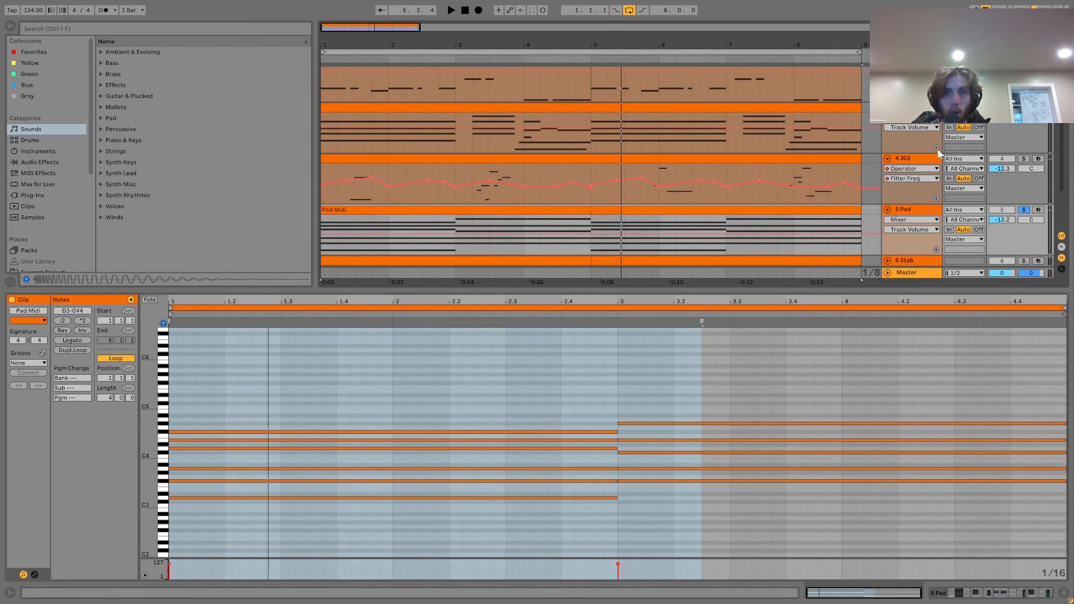
pyautogui.press('space')
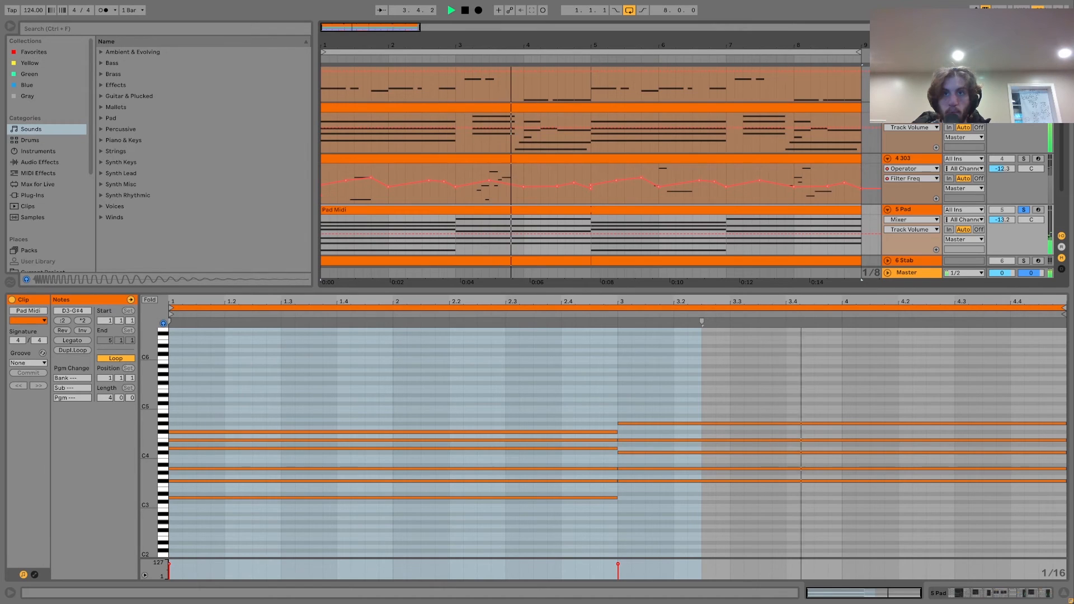
pyautogui.click(730, 358)
pyautogui.press('space')
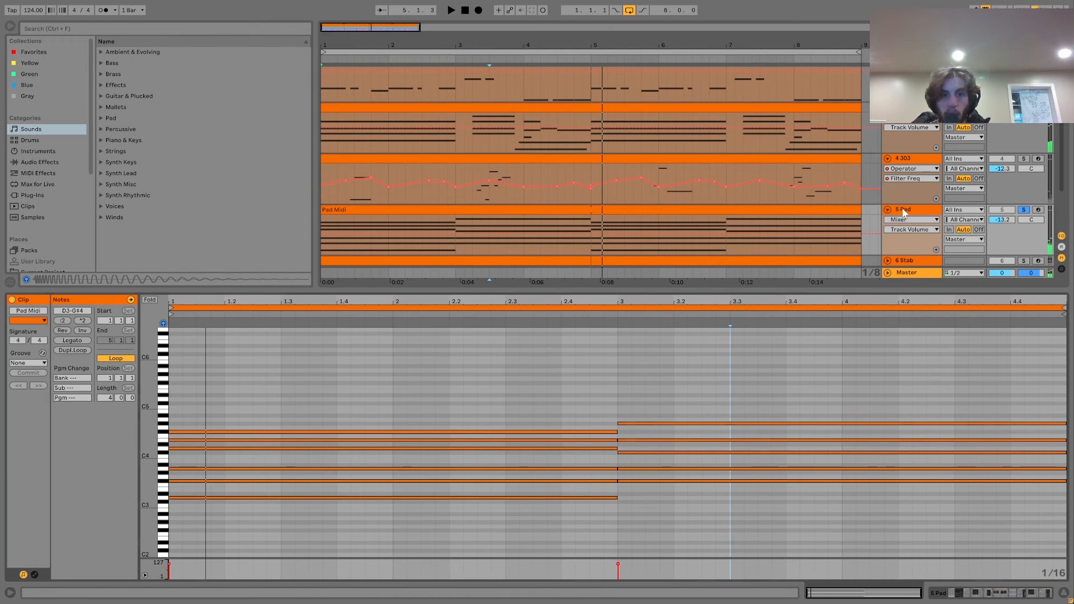
pyautogui.click(904, 211)
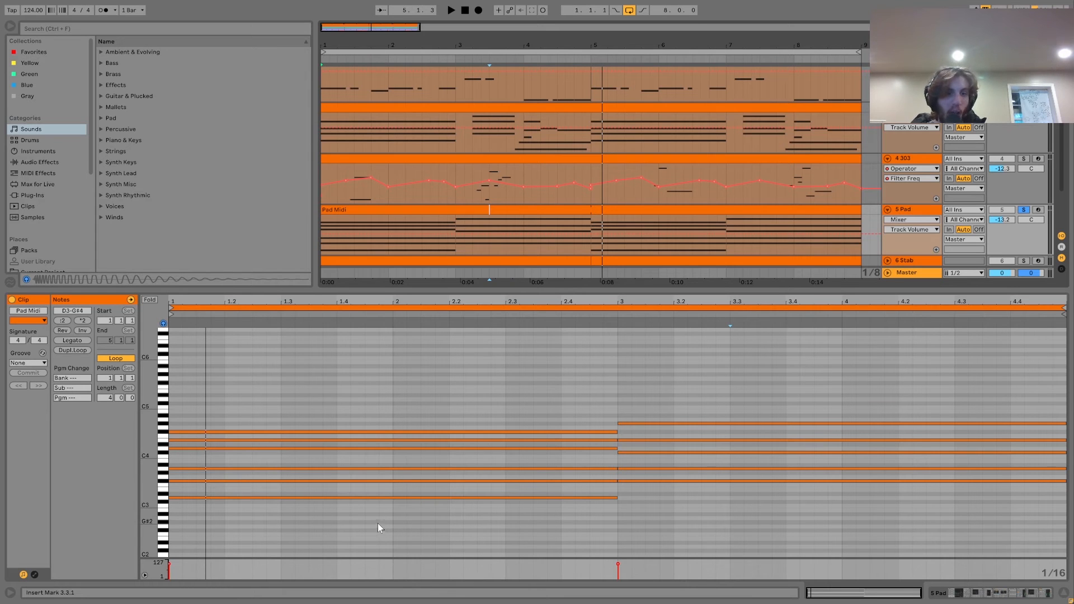
# Highlight the pad's first chord in parts: D3 to A3, E4, F#4 and the upper notes, ending with the whole chord.
pyautogui.moveTo(373, 516); pyautogui.dragTo(323, 468)
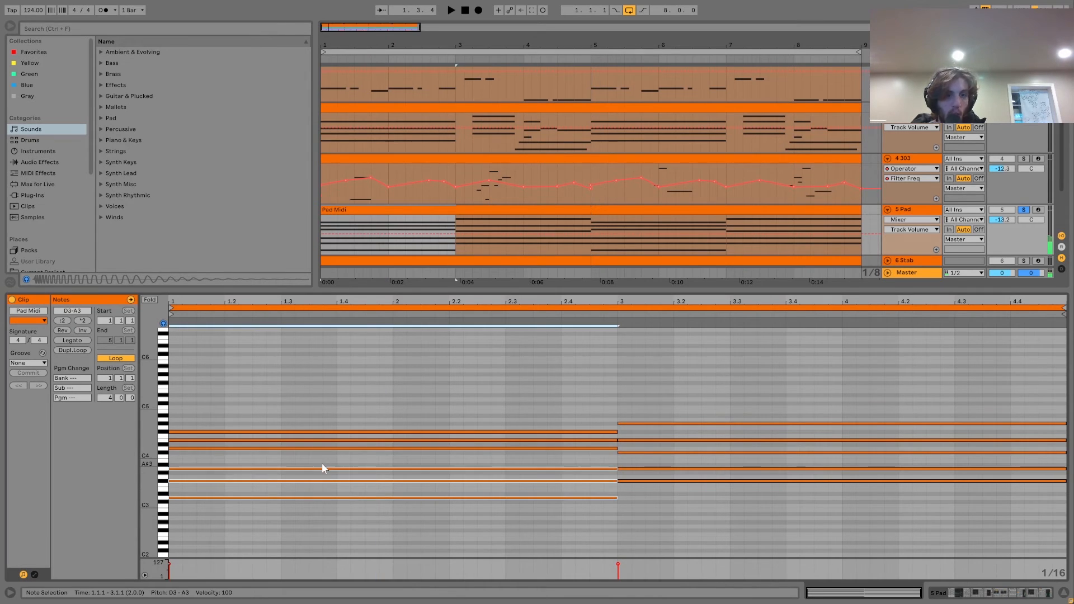
pyautogui.click(185, 440)
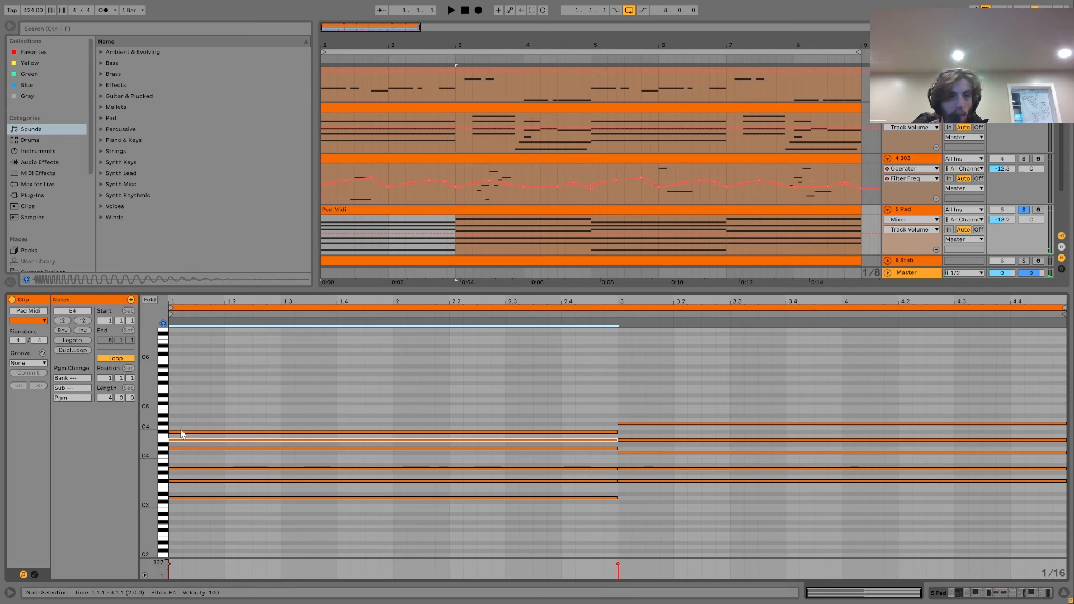
pyautogui.click(182, 432)
pyautogui.moveTo(321, 400); pyautogui.dragTo(313, 455)
pyautogui.moveTo(267, 415); pyautogui.dragTo(249, 554)
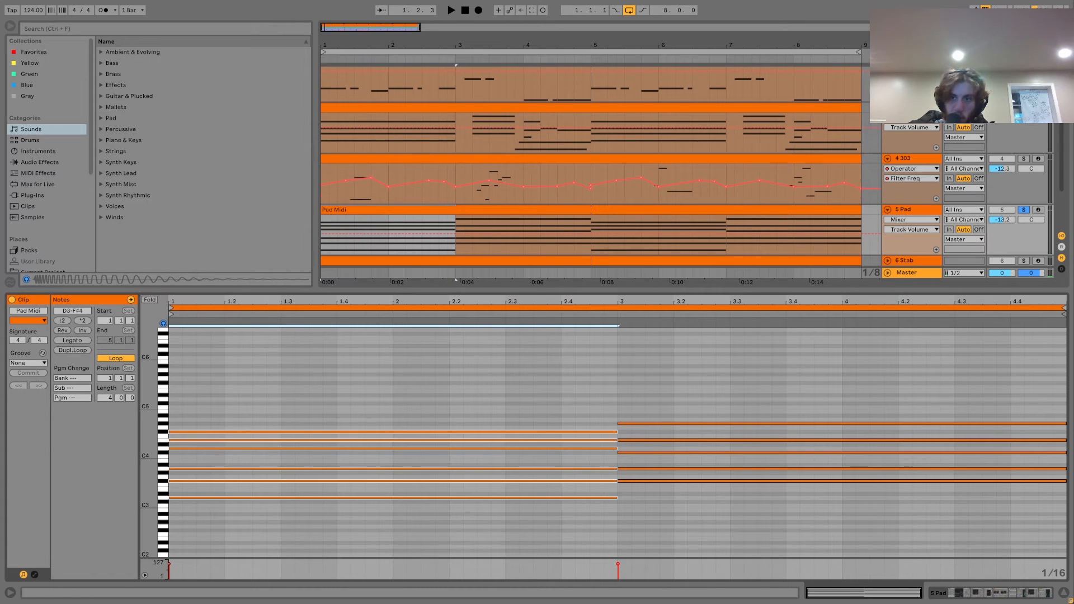
# Play the Pad with Old School, bring up both tracks' device chains, and take Old School out of the solo.
pyautogui.click(1031, 118)
pyautogui.press('space')
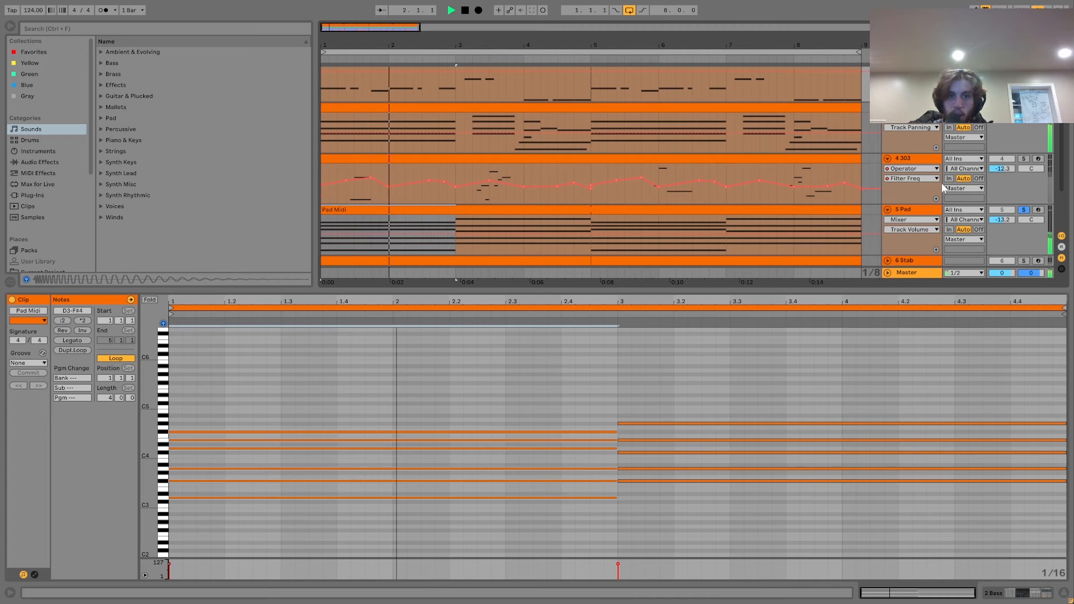
pyautogui.doubleClick(909, 209)
pyautogui.click(904, 215)
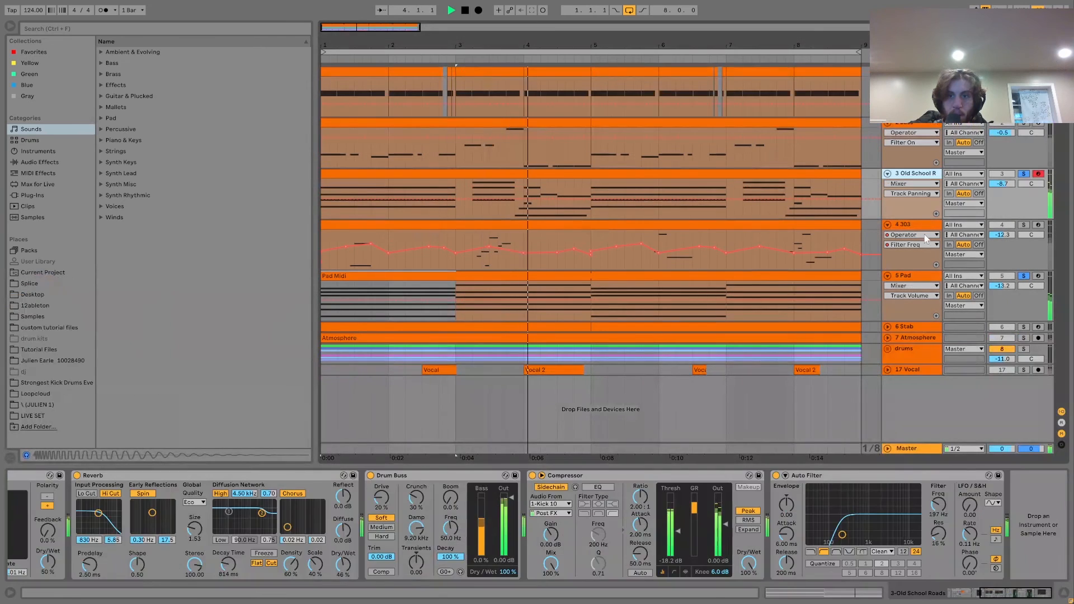
pyautogui.click(906, 277)
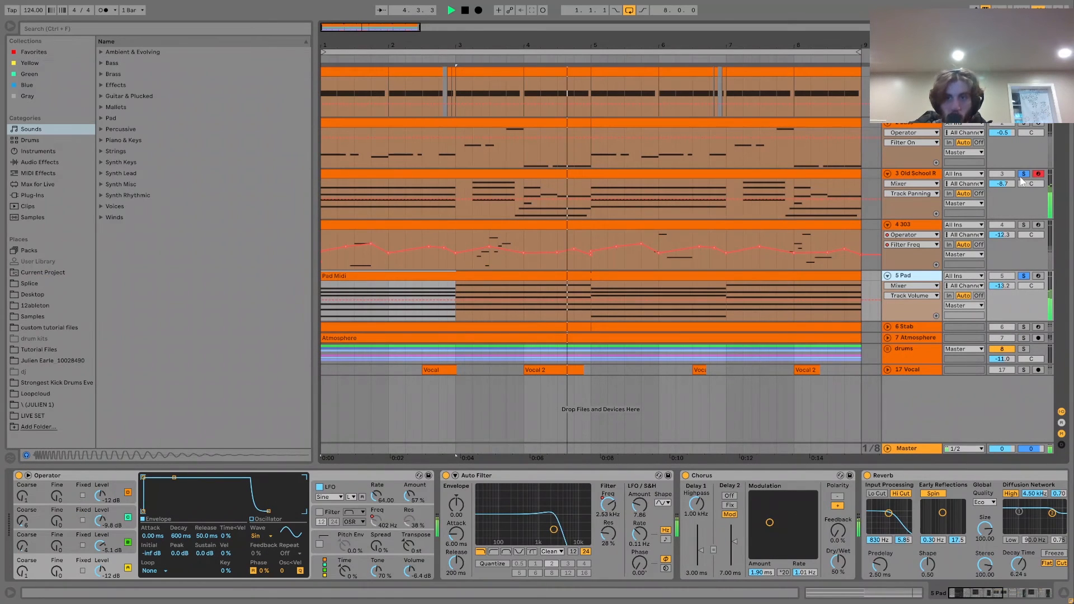
pyautogui.click(1024, 174)
pyautogui.press('space')
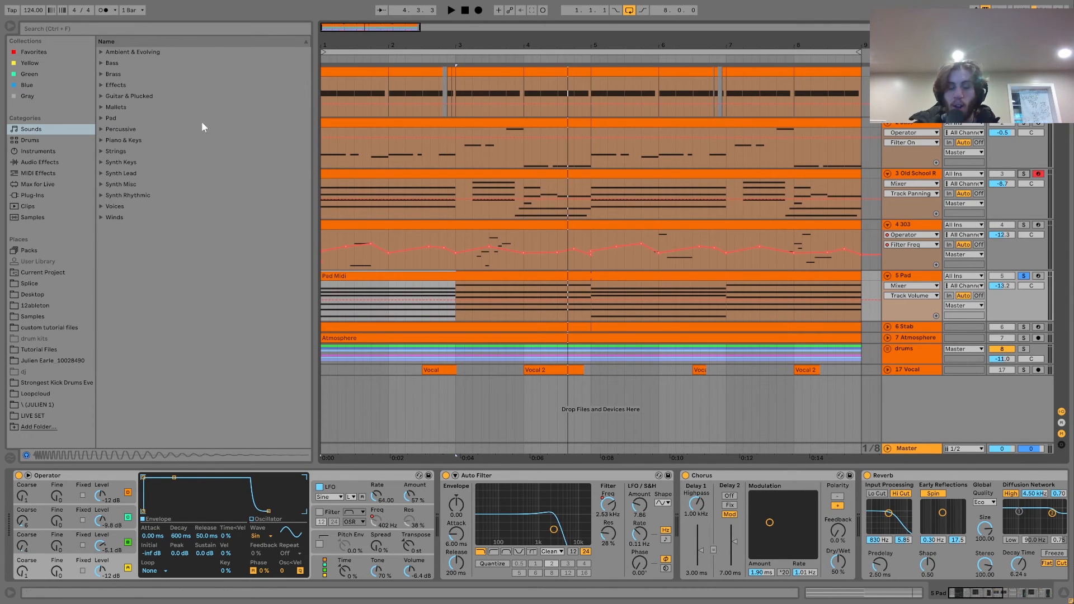
# Show the Pad Operator's filter frequency, LFO rate and oscillator A level settings in turn.
pyautogui.click(371, 519)
pyautogui.click(398, 487)
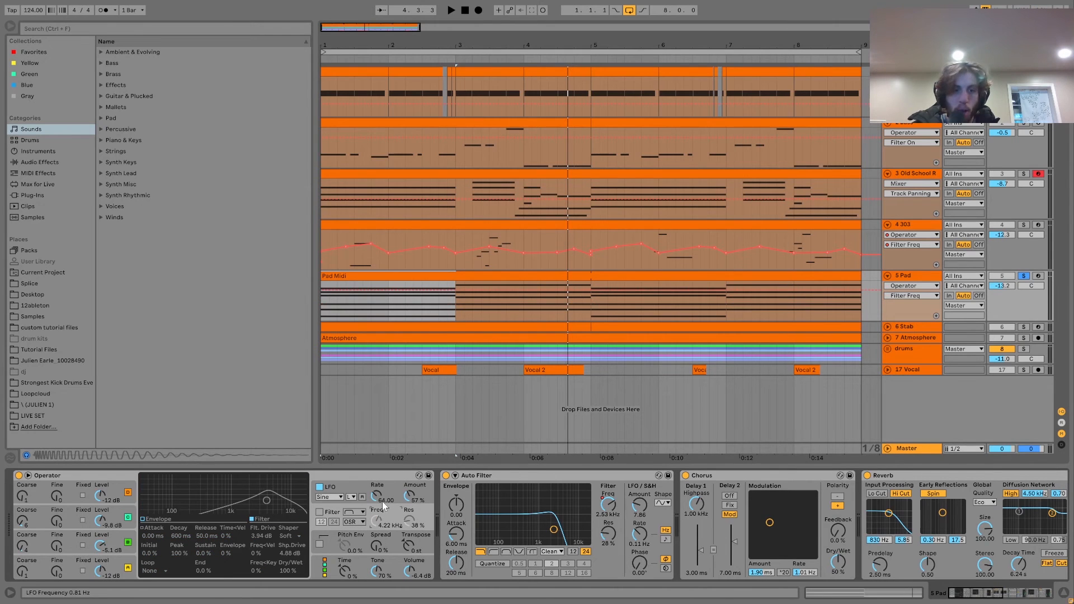
pyautogui.click(99, 567)
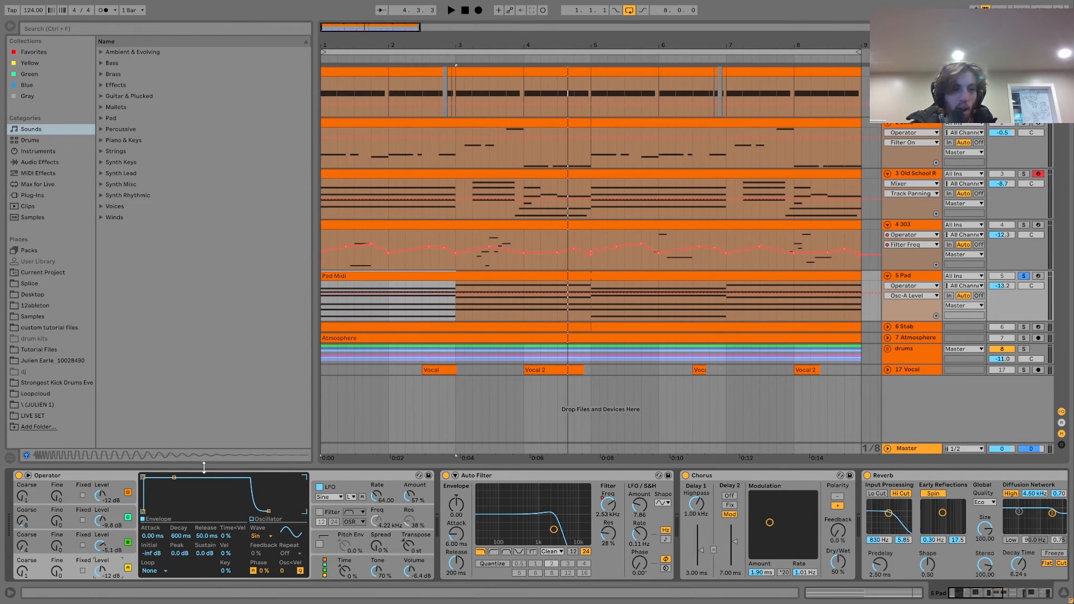
# Show the Pad Operator's oscillator B, C and D levels in turn and play the Pad on its own.
pyautogui.click(118, 537)
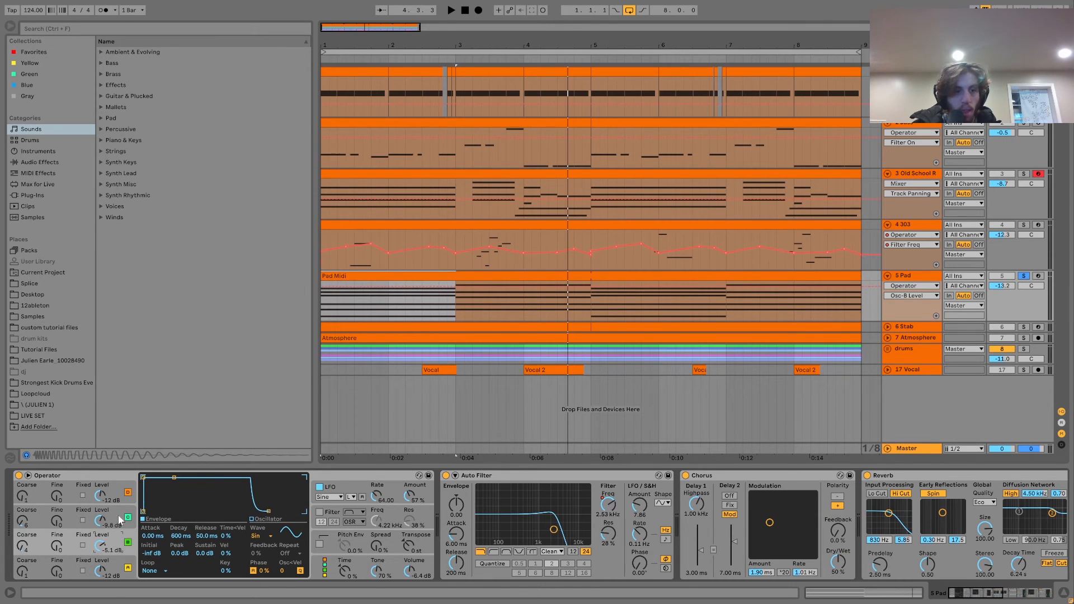
pyautogui.click(120, 519)
pyautogui.click(120, 493)
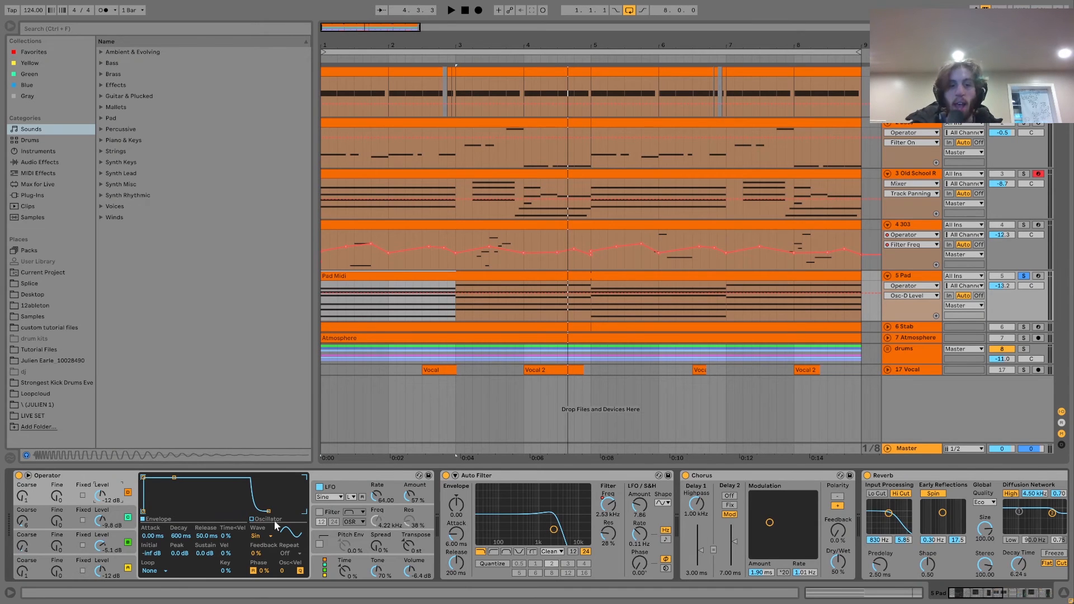
pyautogui.press('space')
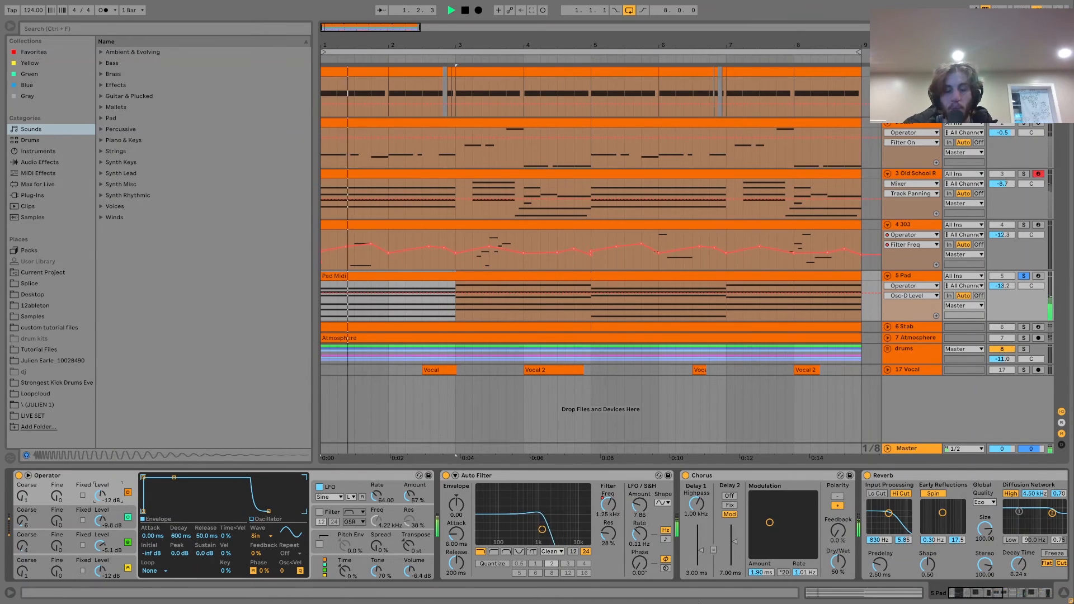
pyautogui.press('space')
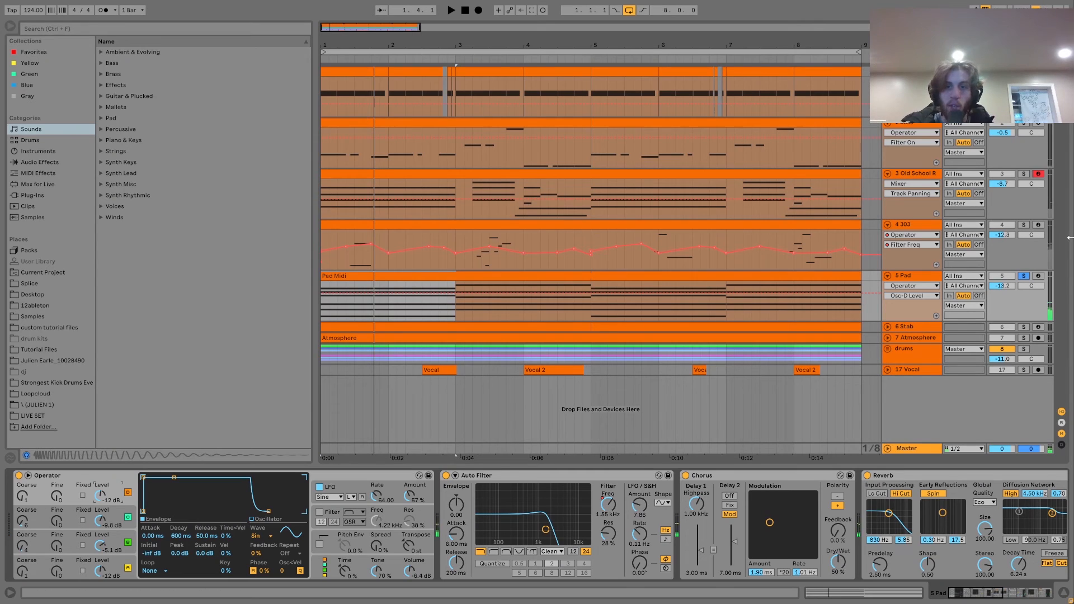
# Play the Pad together with Old School soloed, take Old School out of the solo, and return to the Pad's devices.
pyautogui.click(1024, 174)
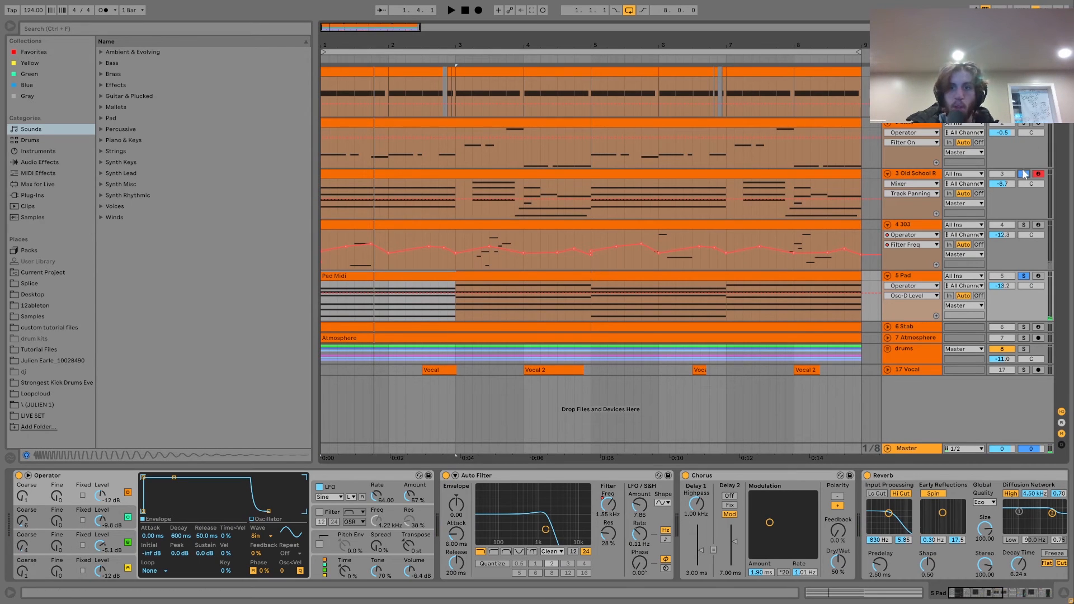
pyautogui.press('space')
pyautogui.press('space')
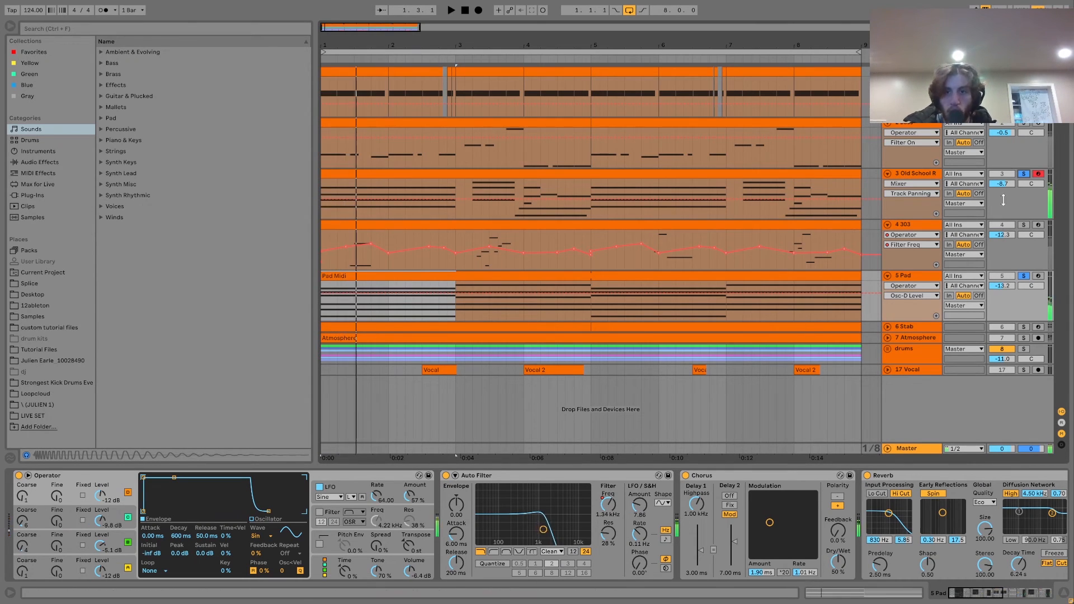
pyautogui.click(1021, 178)
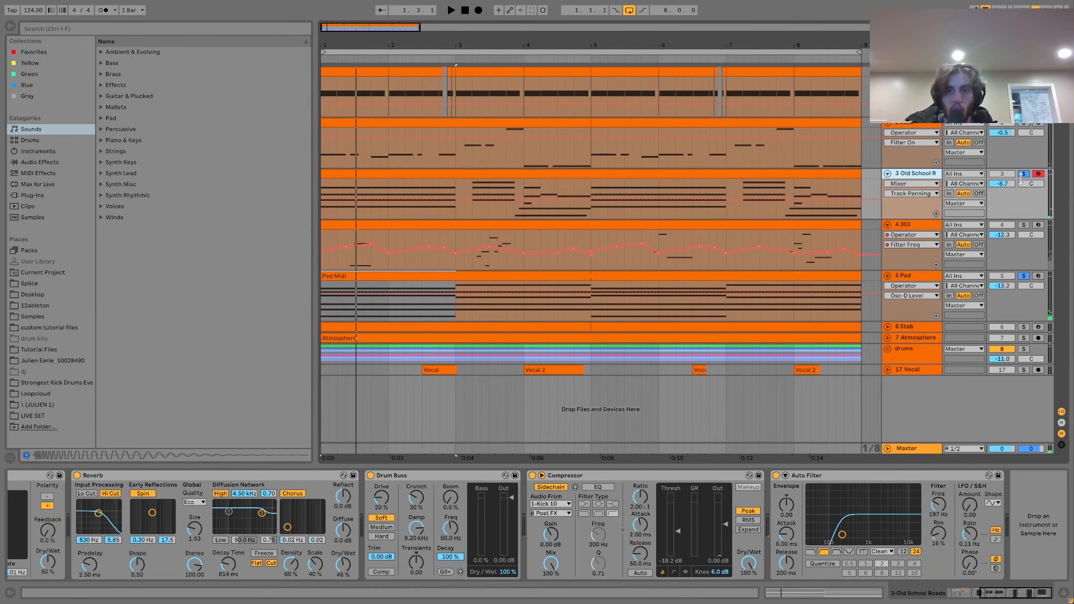
pyautogui.click(1023, 175)
pyautogui.click(924, 281)
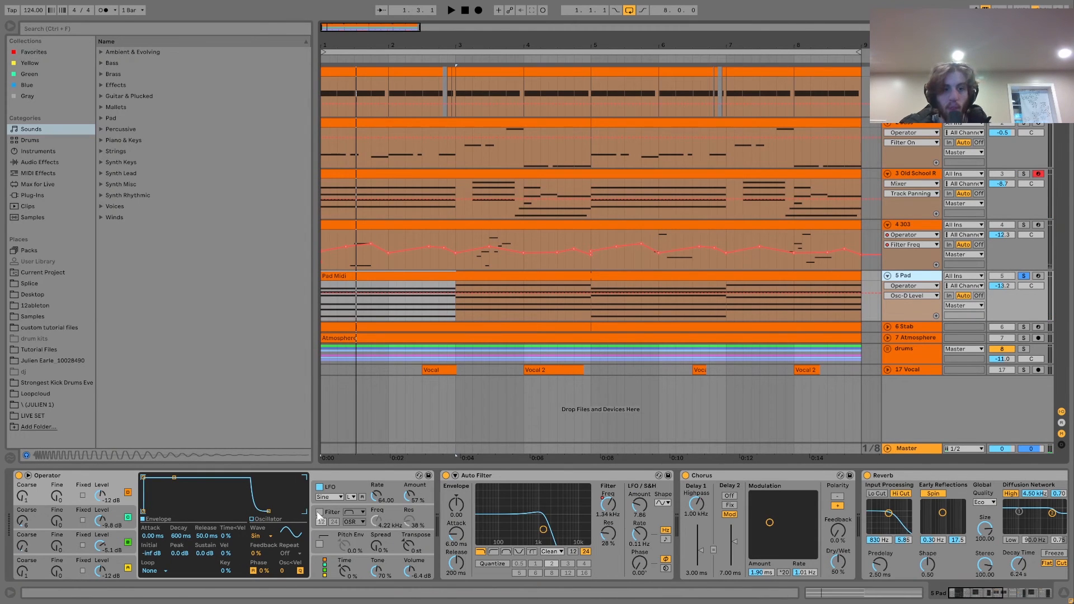
# Show the Pad Operator's LFO settings, play the Pad, and display the Auto Filter's frequency automation.
pyautogui.click(332, 489)
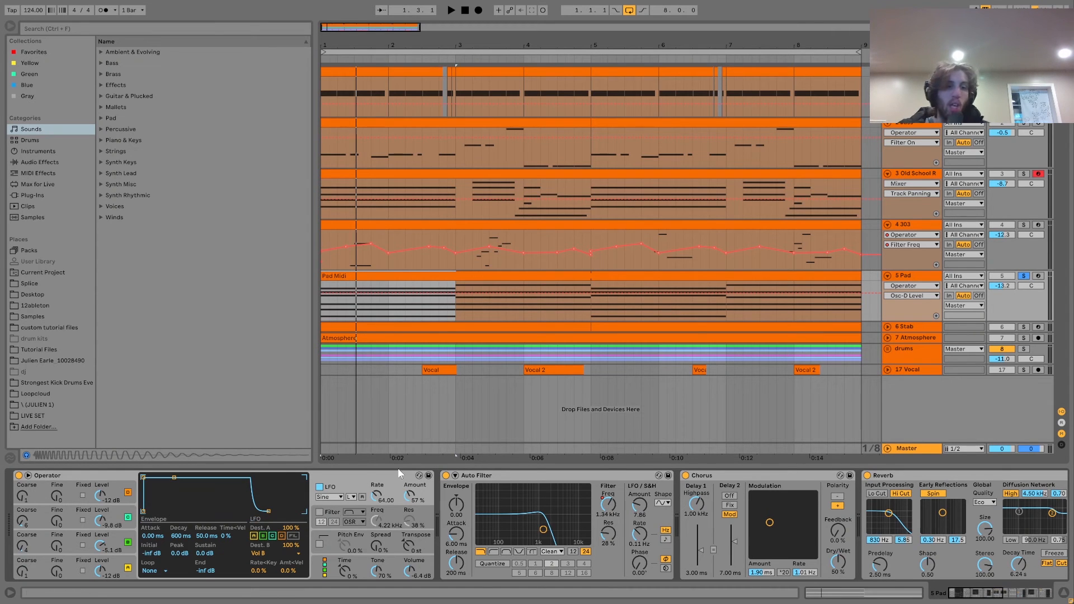
pyautogui.press('space')
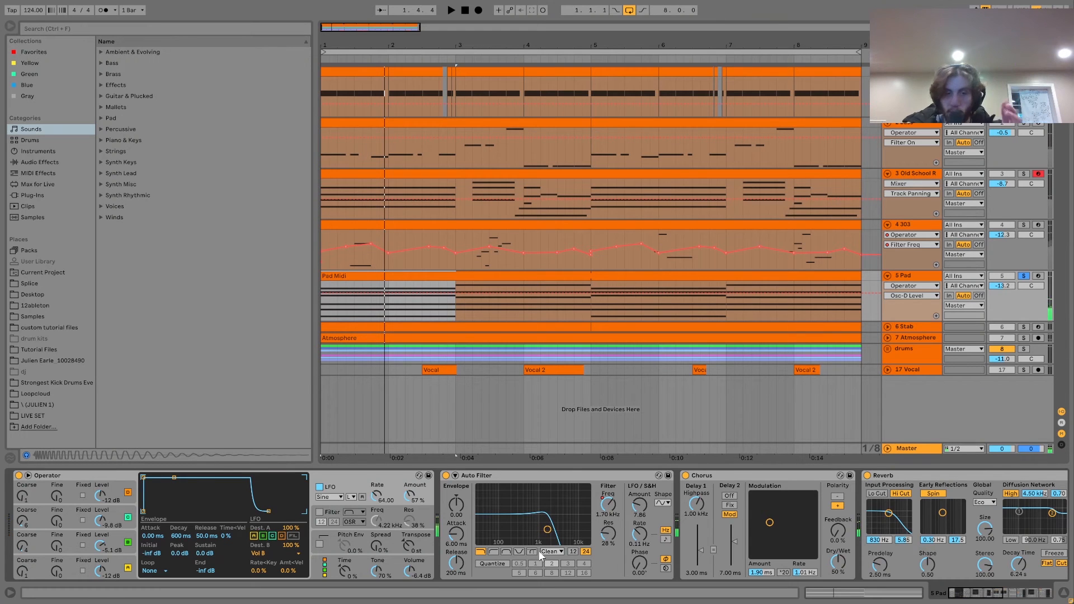
pyautogui.hscroll(5, 576, 532)
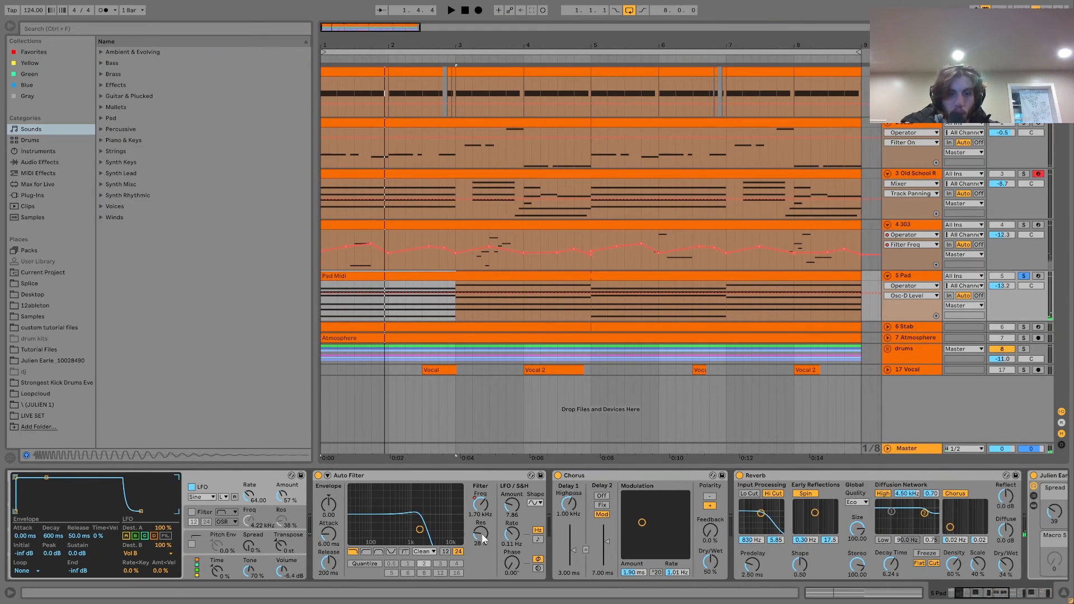
pyautogui.click(483, 514)
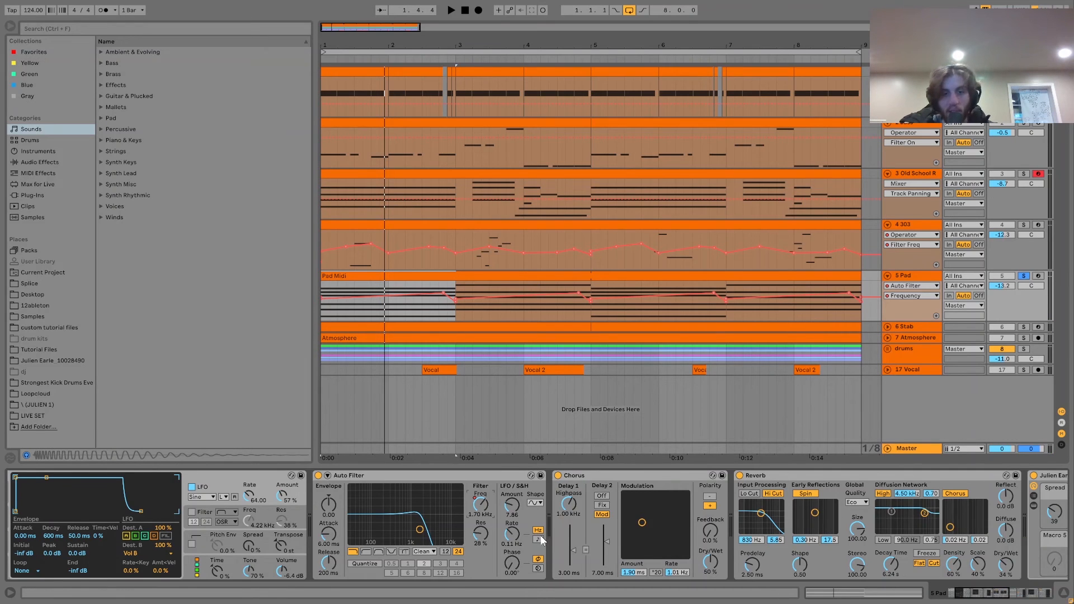
# Review the rest of the Pad's effects chain: Chorus, Reverb, stereo rack, Drum Buss, second Auto Filter and Compressor.
pyautogui.hscroll(5, 539, 531)
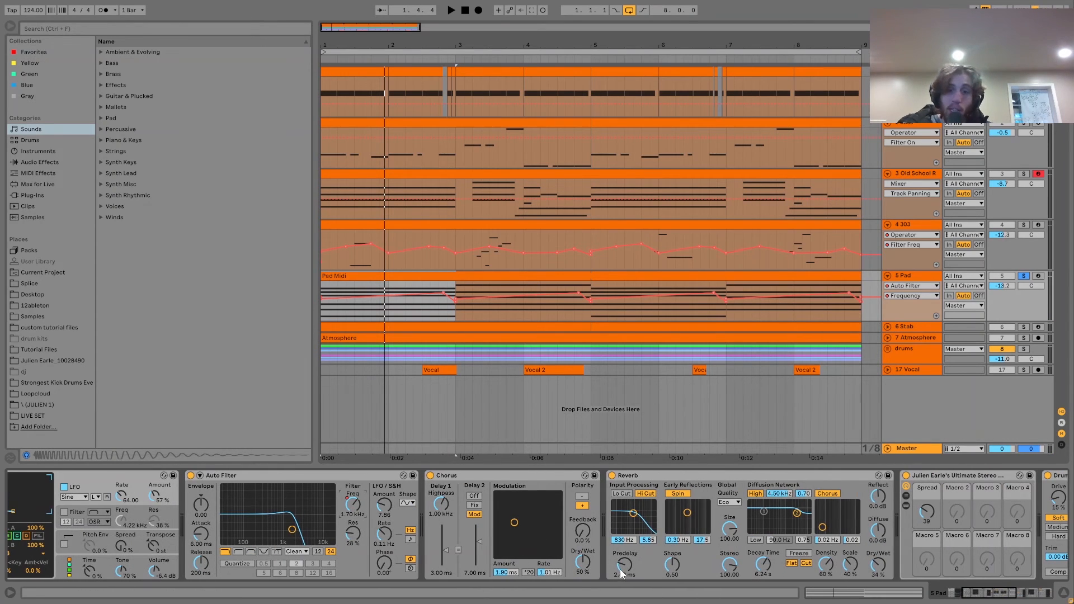
pyautogui.hscroll(11, 622, 574)
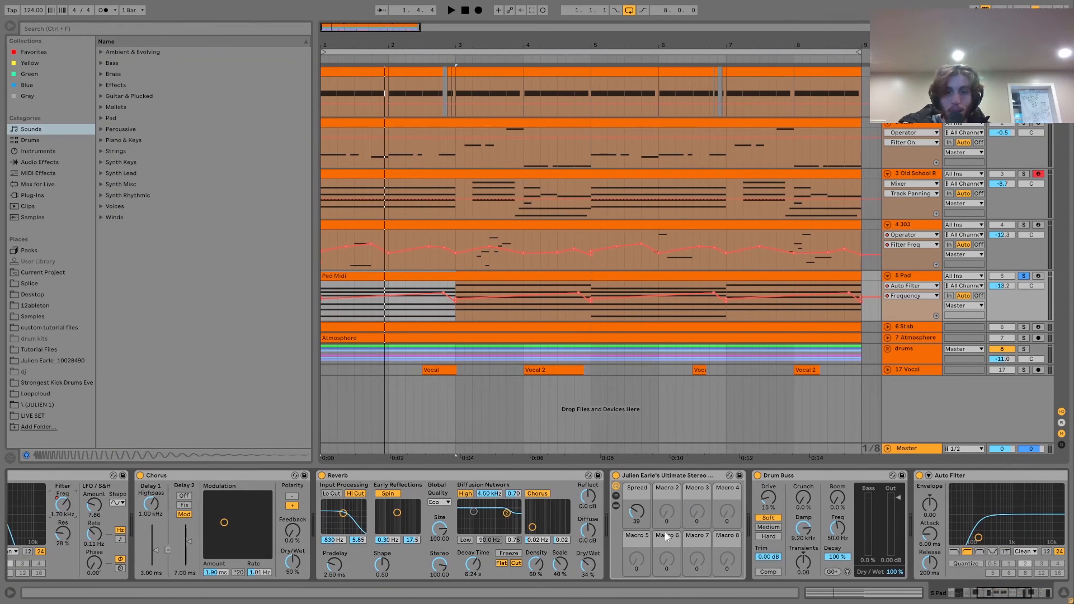
pyautogui.hscroll(5, 657, 531)
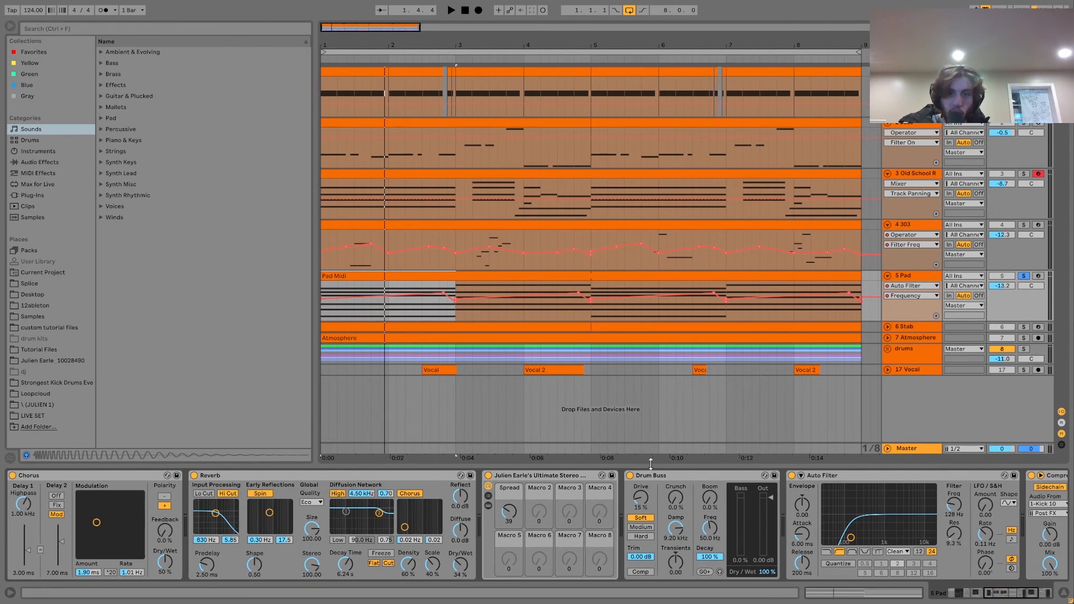
pyautogui.hscroll(7, 626, 498)
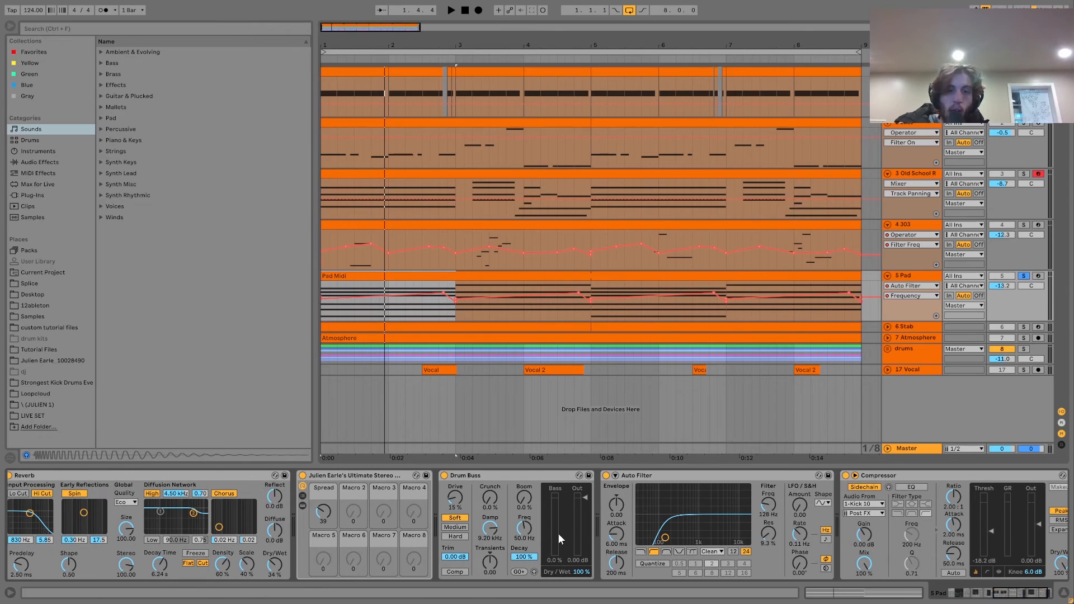
pyautogui.hscroll(3, 556, 539)
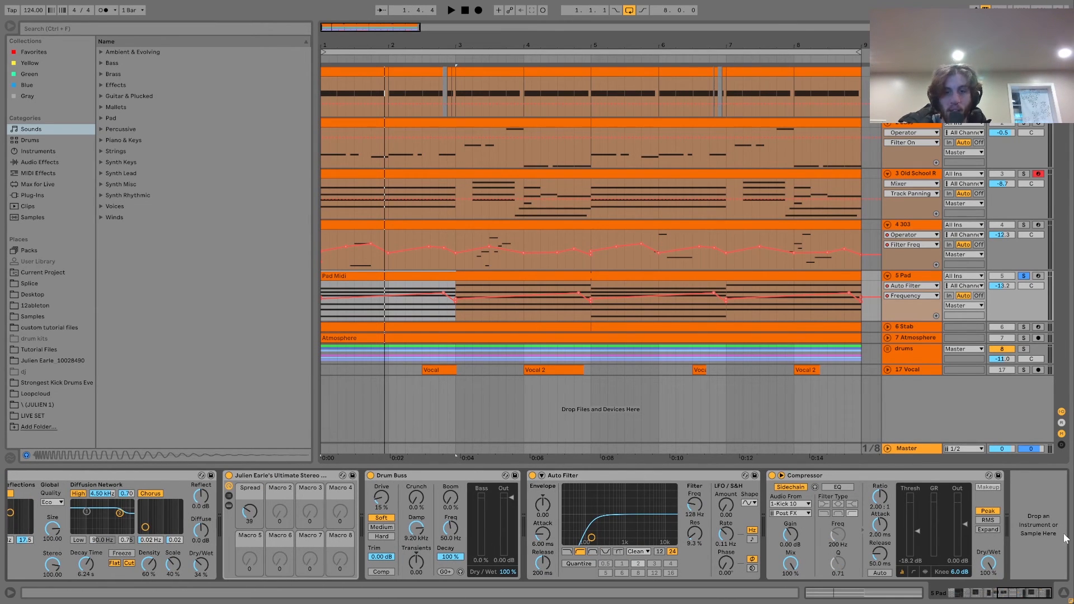
# Solo and unfold the Stab track and play its clip starting at bar 5.
pyautogui.click(1024, 327)
pyautogui.click(889, 328)
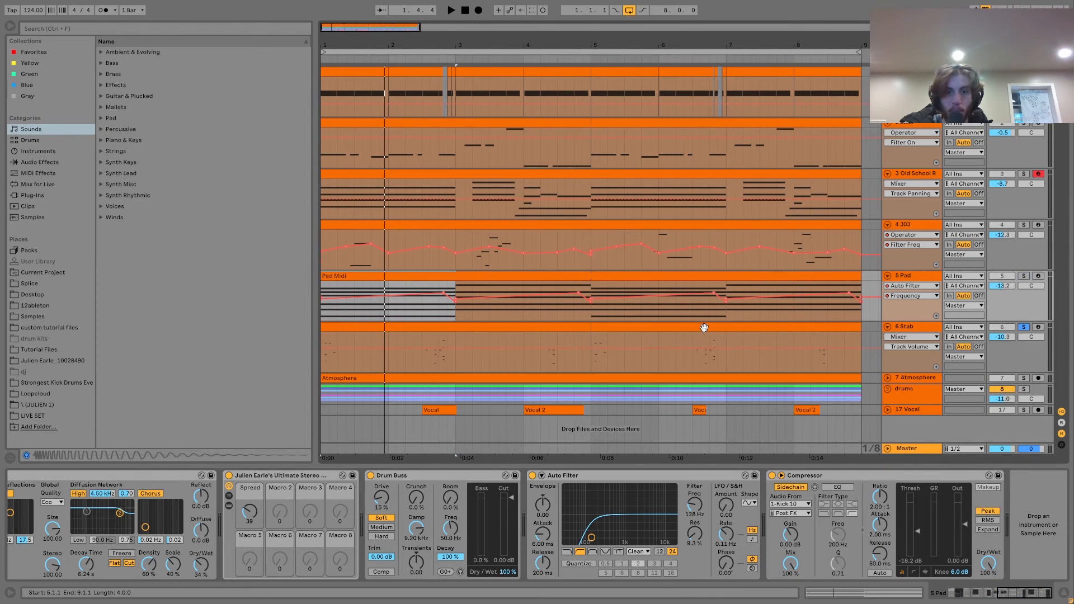
pyautogui.click(705, 328)
pyautogui.press('space')
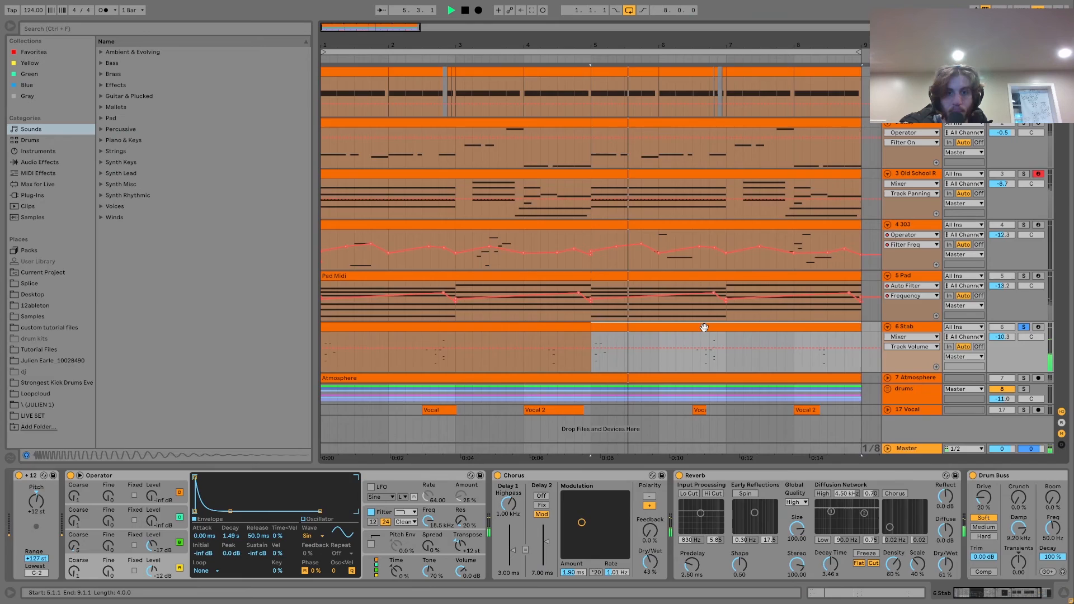
# Open the notes of the Stab clip at bar 5 and replay it from its start.
pyautogui.doubleClick(704, 327)
pyautogui.scroll(1, 1021, 144)
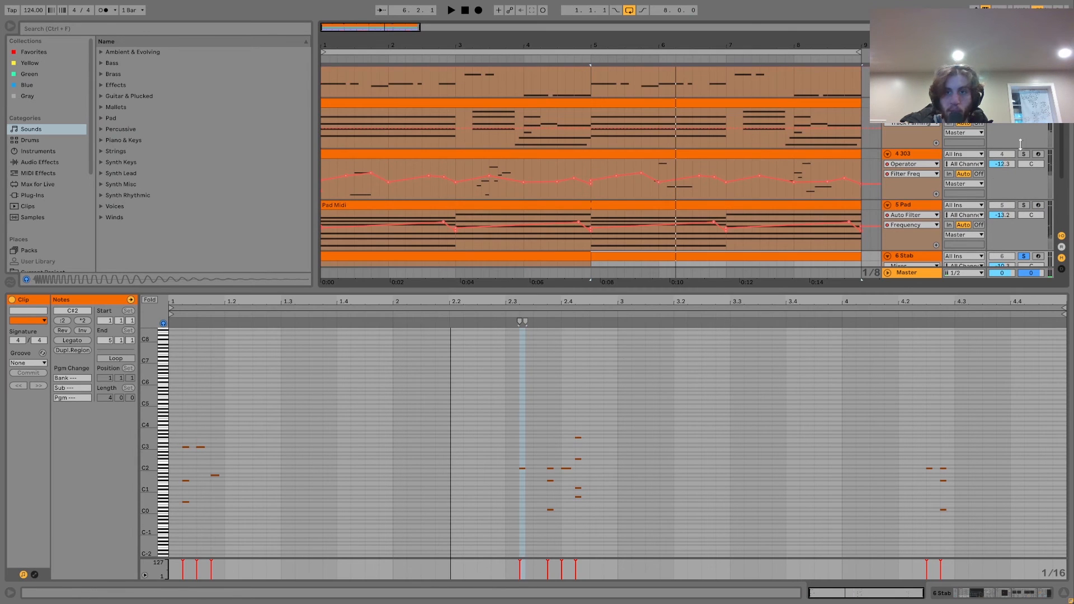
pyautogui.press('space')
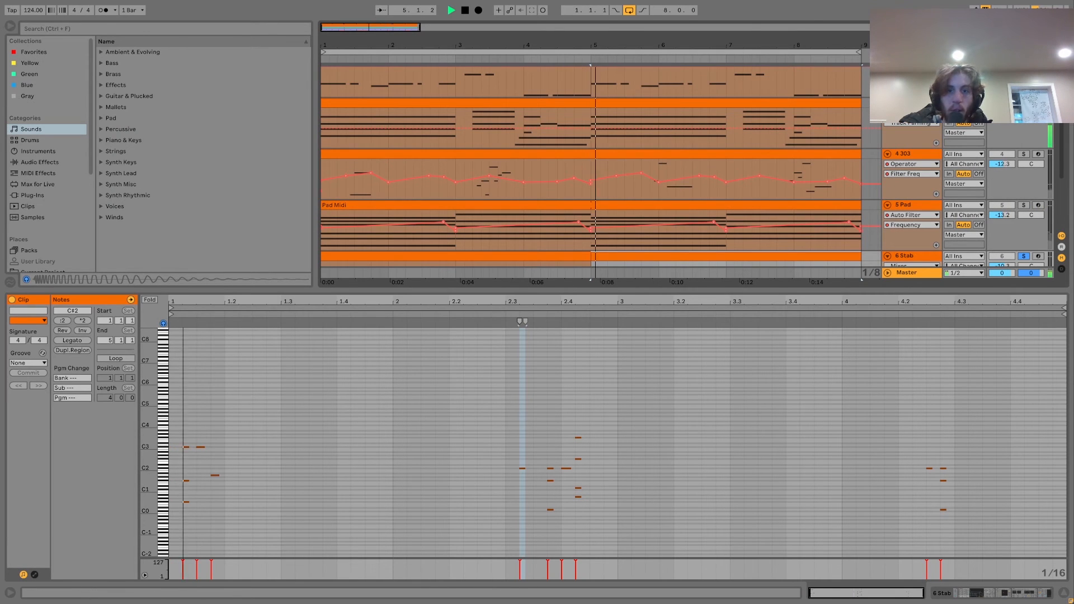
pyautogui.scroll(-1, 687, 172)
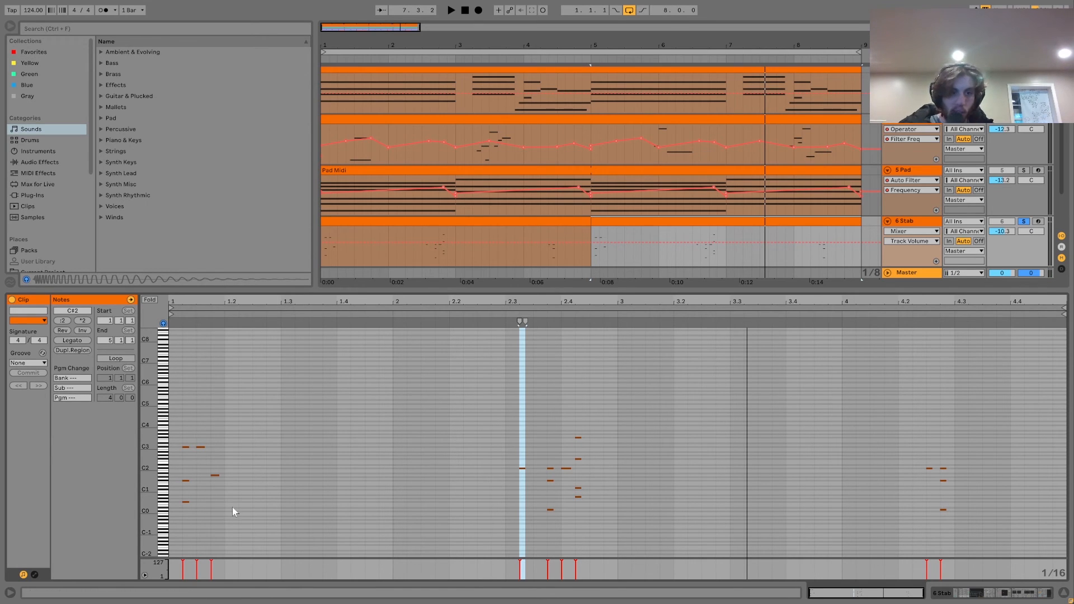
# Examine the first chord of the Stab clip by highlighting its notes from F#0 up to C#3.
pyautogui.moveTo(162, 472); pyautogui.dragTo(192, 390)
pyautogui.click(186, 341)
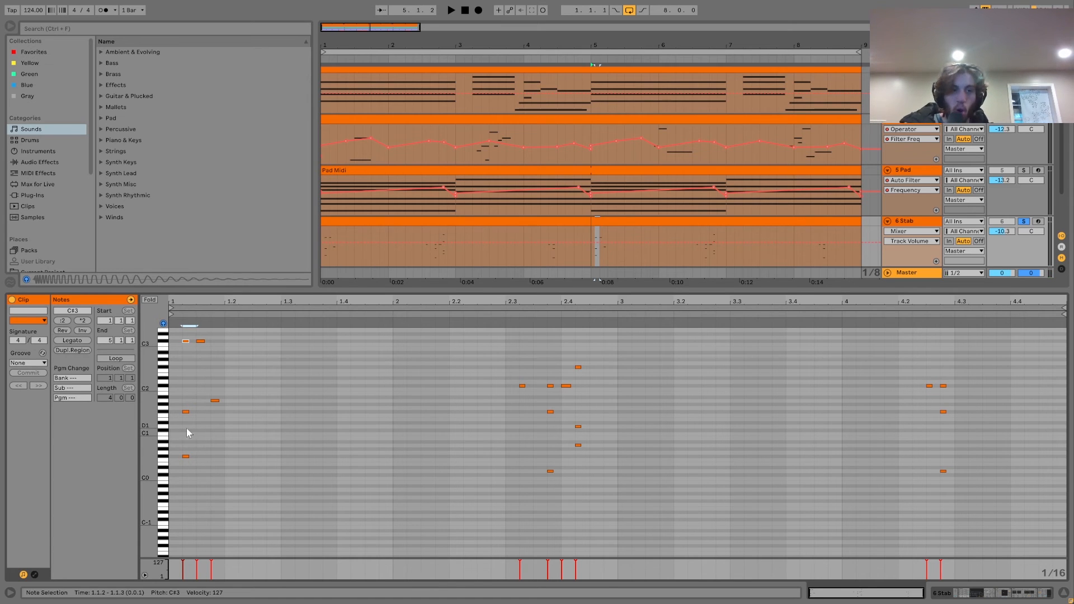
pyautogui.moveTo(183, 437); pyautogui.dragTo(180, 488)
pyautogui.click(186, 412)
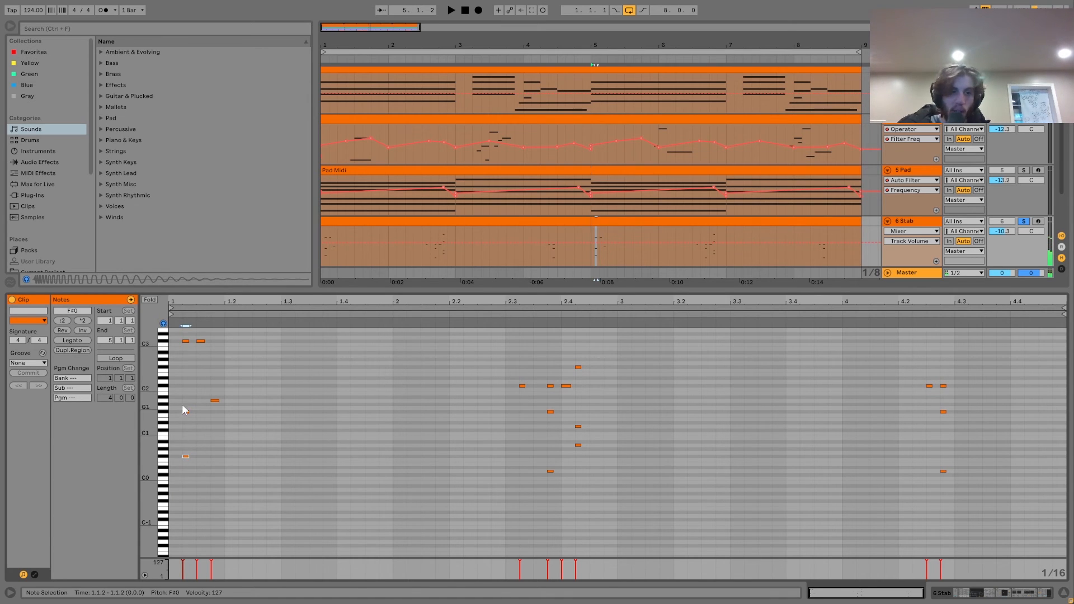
pyautogui.moveTo(190, 364); pyautogui.dragTo(186, 324)
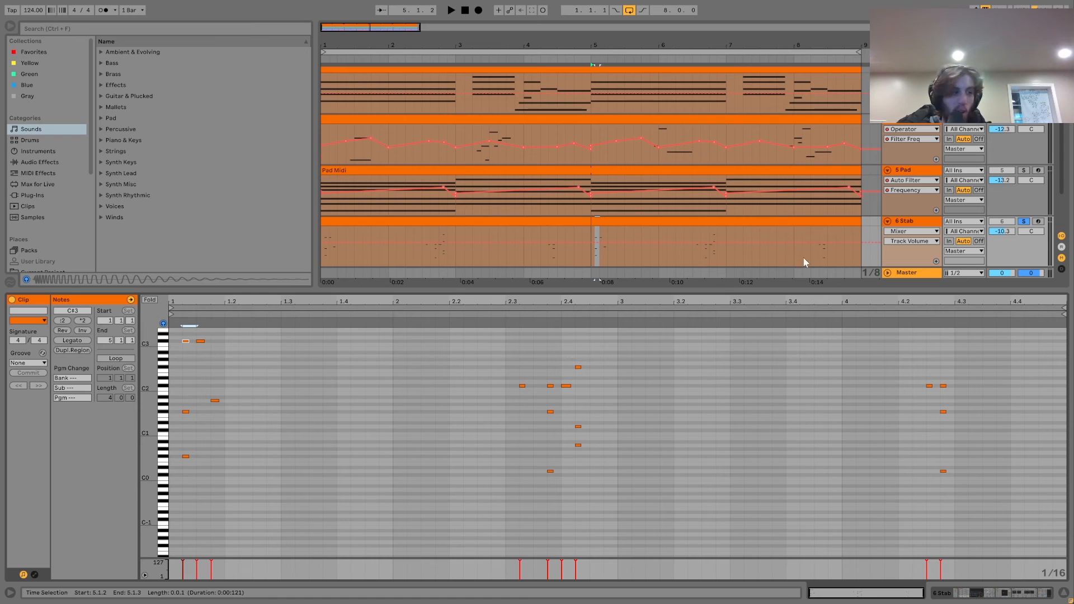
# Play the soloed Stab again, restarting from the clip at bar 5 with its notes in view.
pyautogui.press('space')
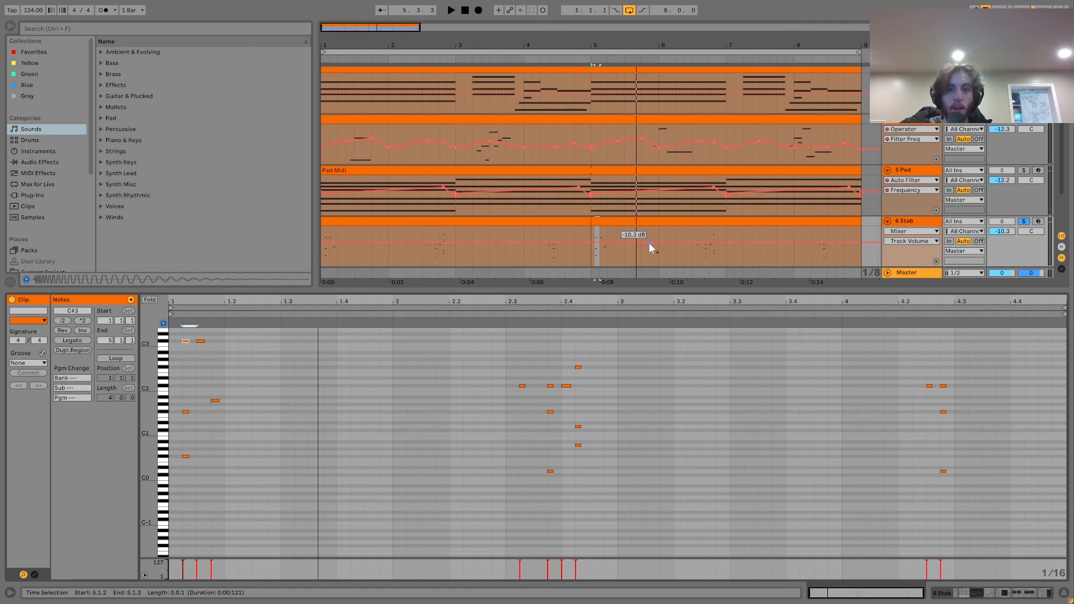
pyautogui.click(634, 221)
pyautogui.press('space')
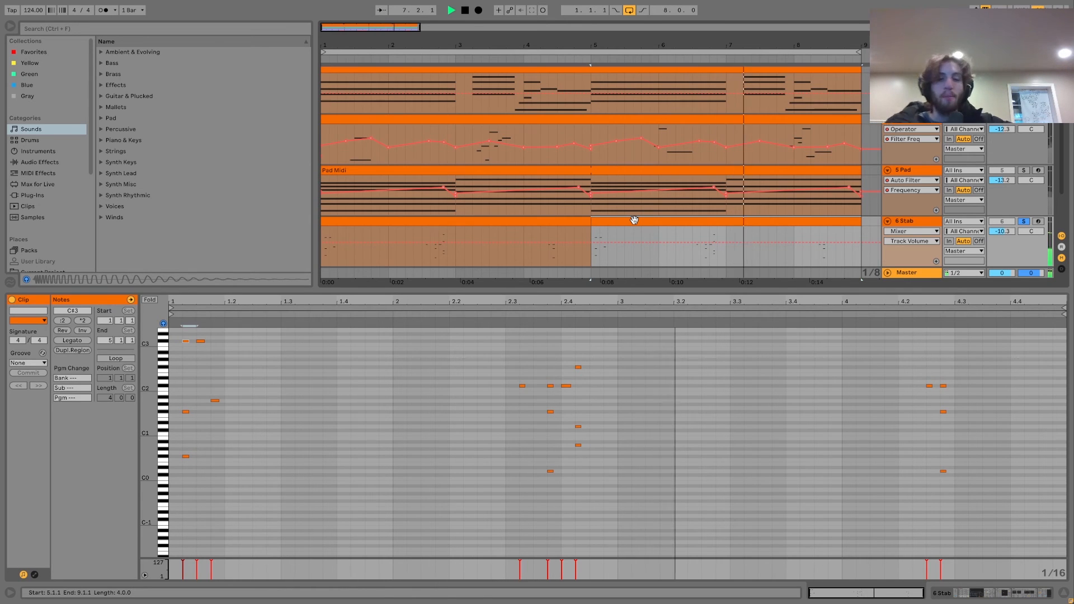
pyautogui.press('space')
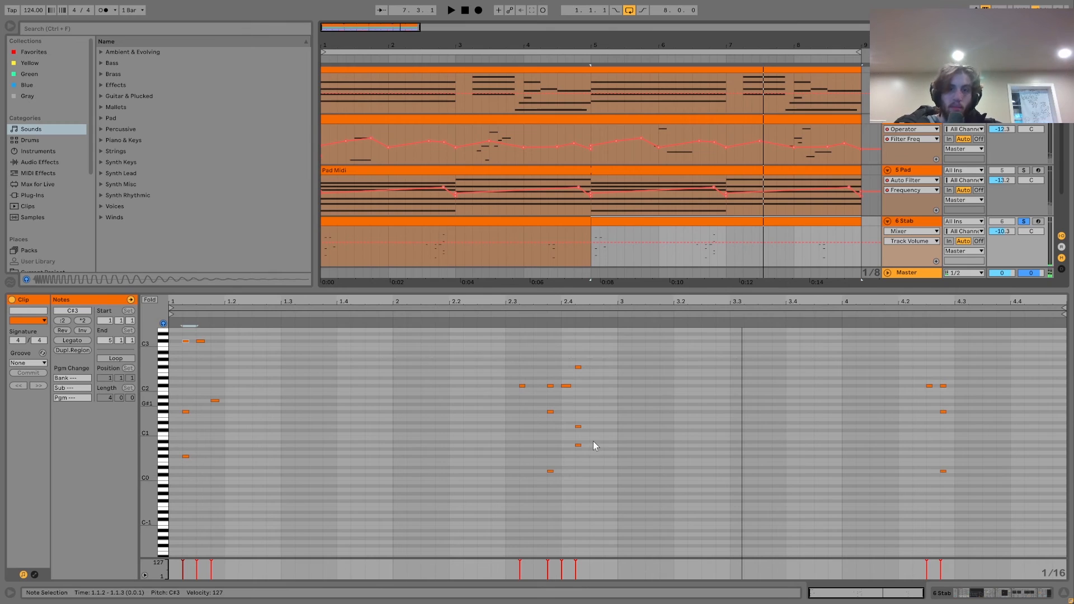
# Take the Stab track out of solo and play it with the full arrangement from bar 5.
pyautogui.click(1025, 221)
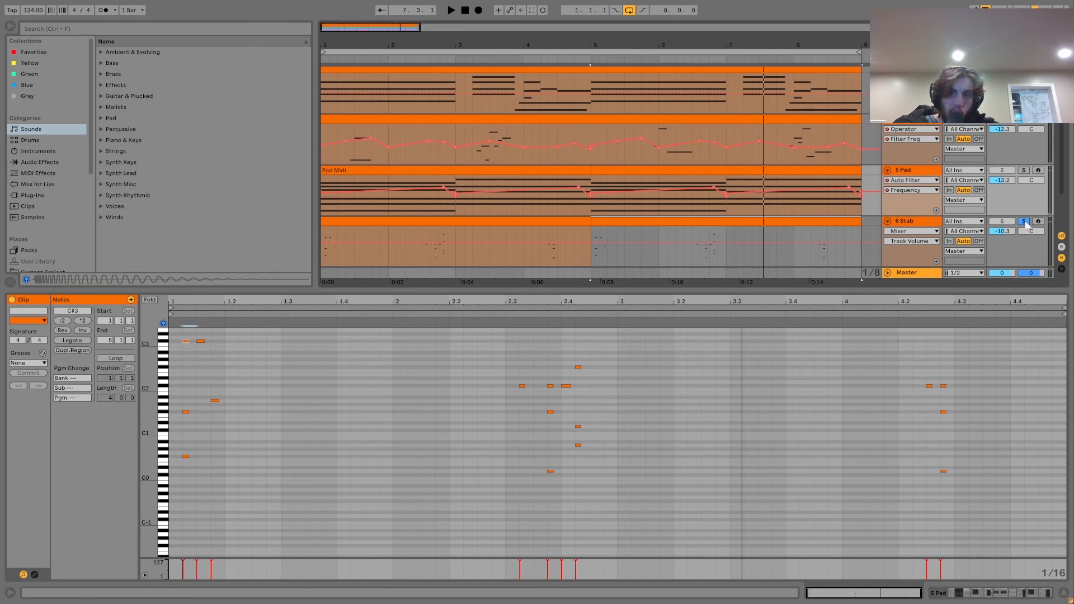
pyautogui.click(924, 222)
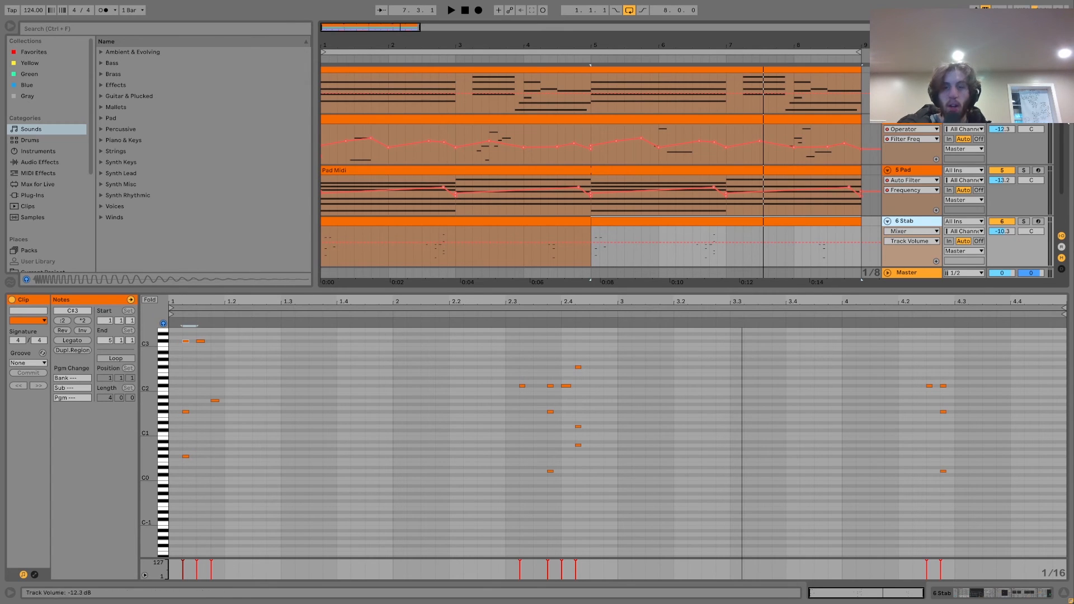
pyautogui.press('space')
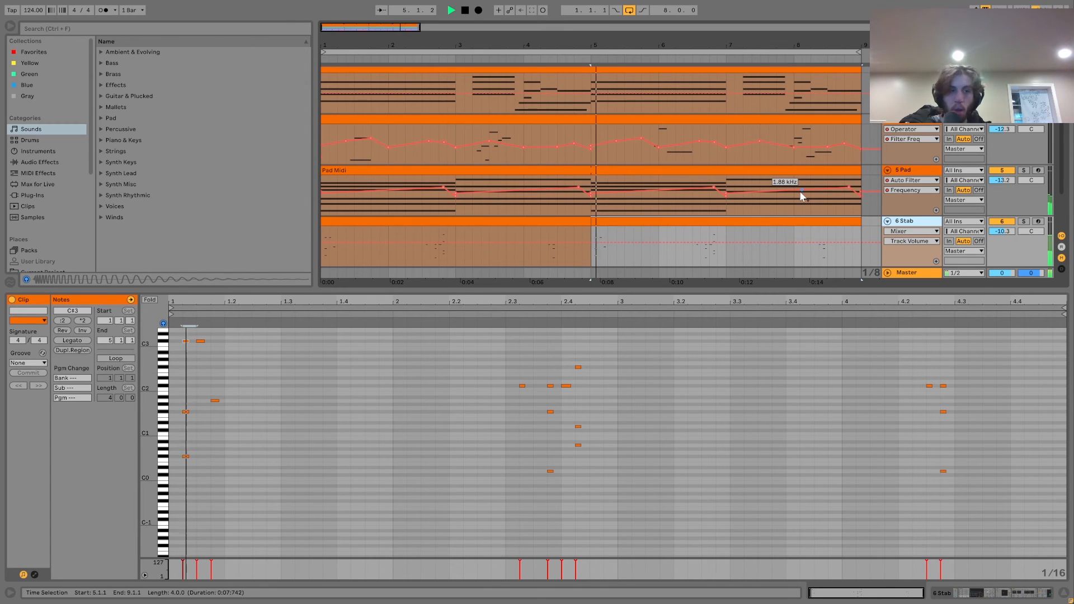
# Solo the Stab track again during playback, bring up its device chain, and stop.
pyautogui.click(1028, 230)
pyautogui.click(1024, 222)
pyautogui.click(929, 224)
pyautogui.doubleClick(929, 223)
pyautogui.press('space')
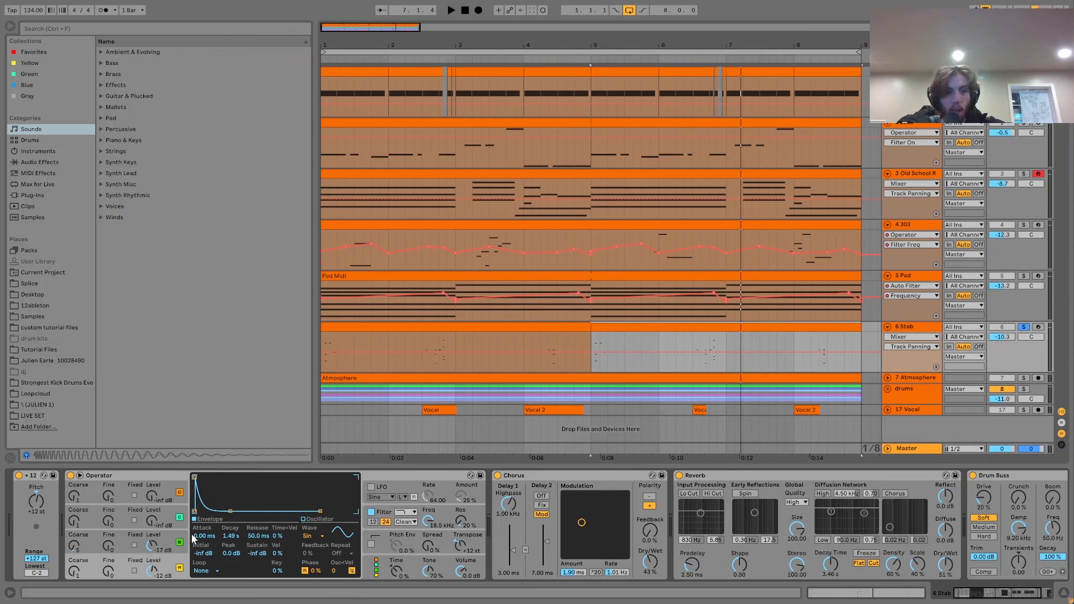
# Show the Stab Operator's oscillator B, oscillator A and filter settings in turn.
pyautogui.click(167, 544)
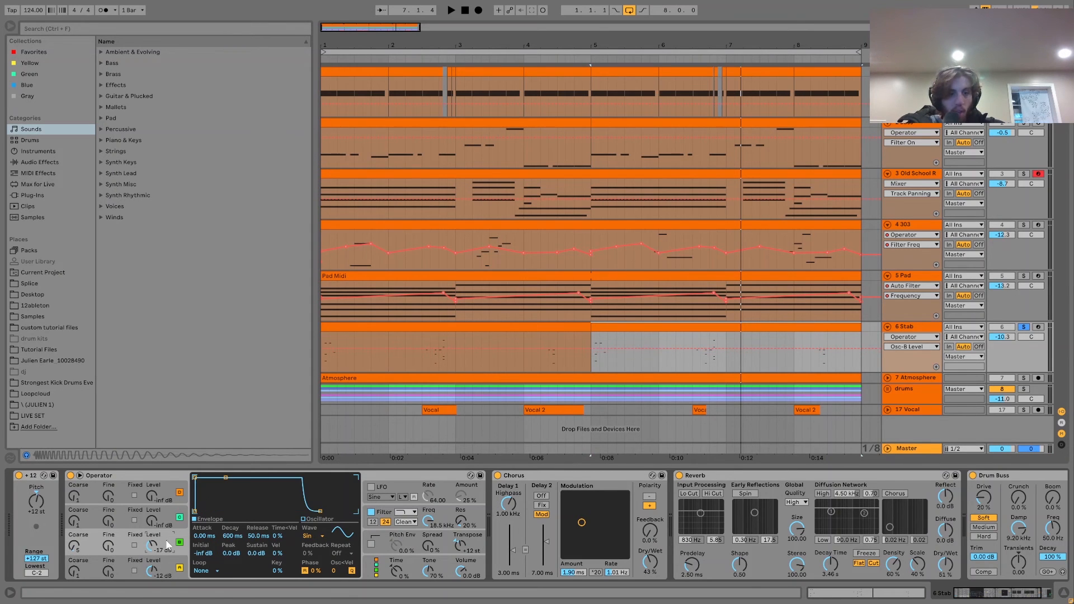
pyautogui.click(171, 563)
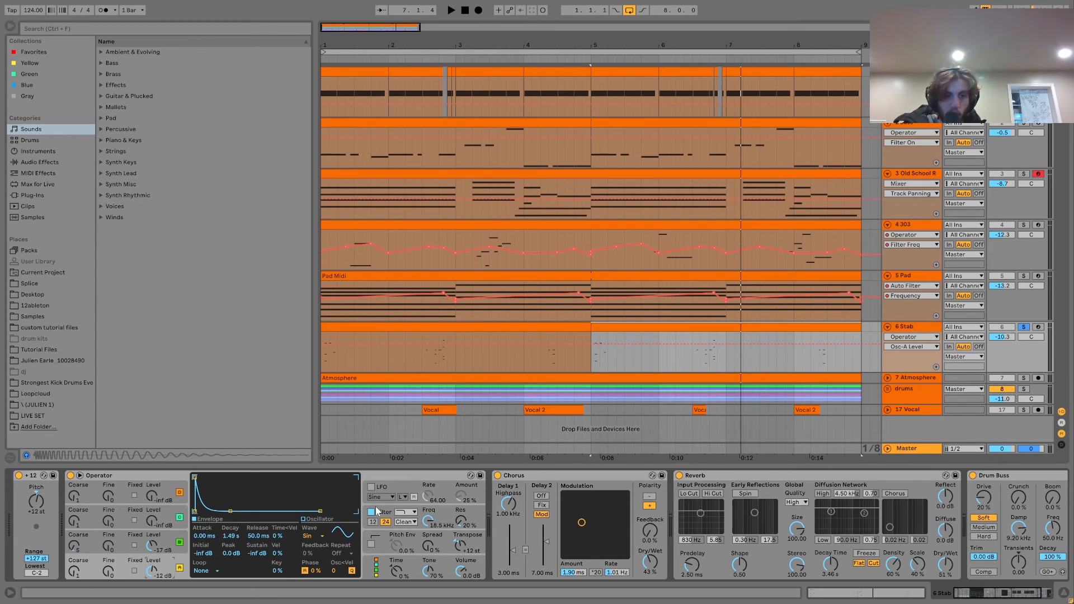
pyautogui.click(384, 513)
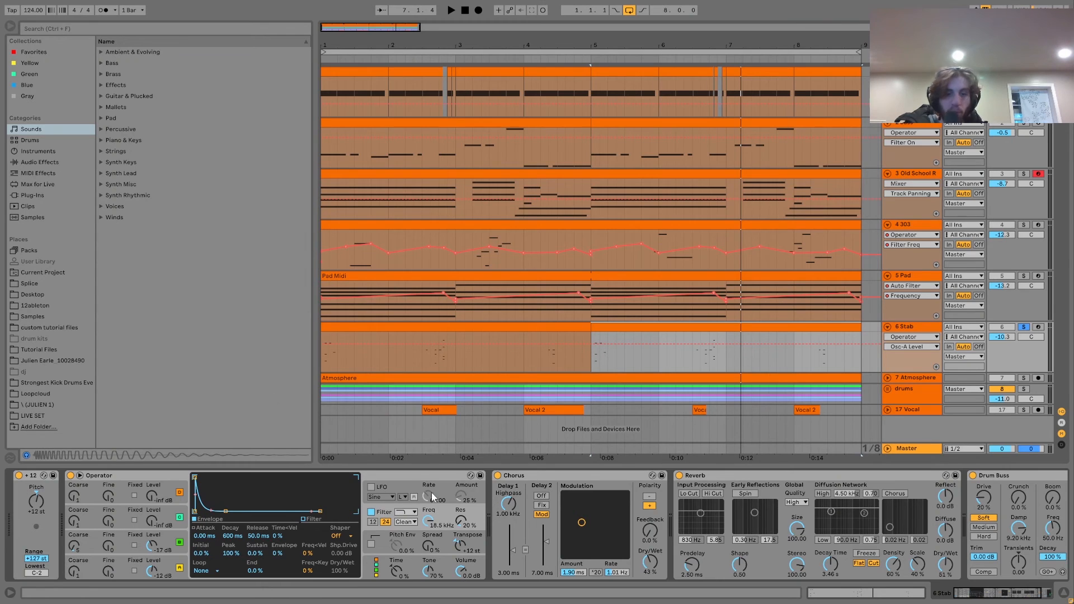
# Solo and unfold the Atmosphere track, play its clip from bar 1, then bring the other tracks back in and stop.
pyautogui.hscroll(4, 566, 500)
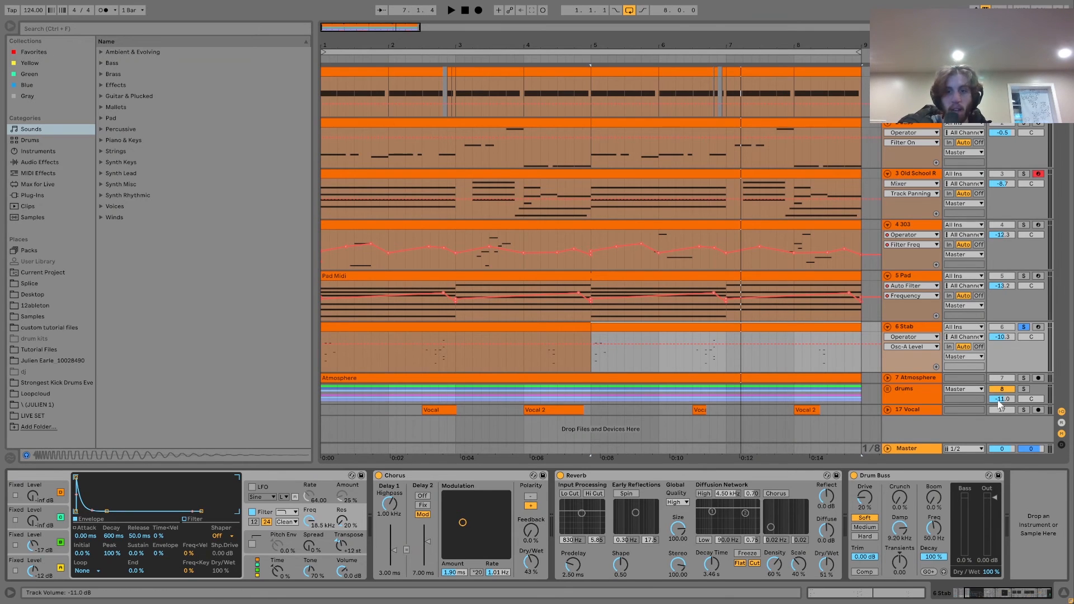
pyautogui.click(1025, 379)
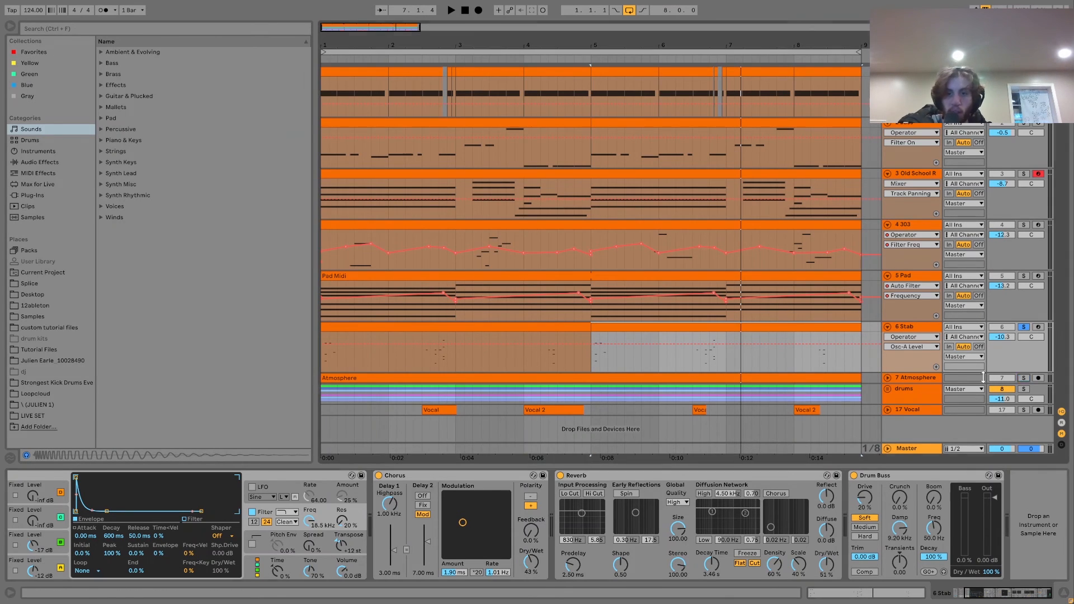
pyautogui.click(888, 379)
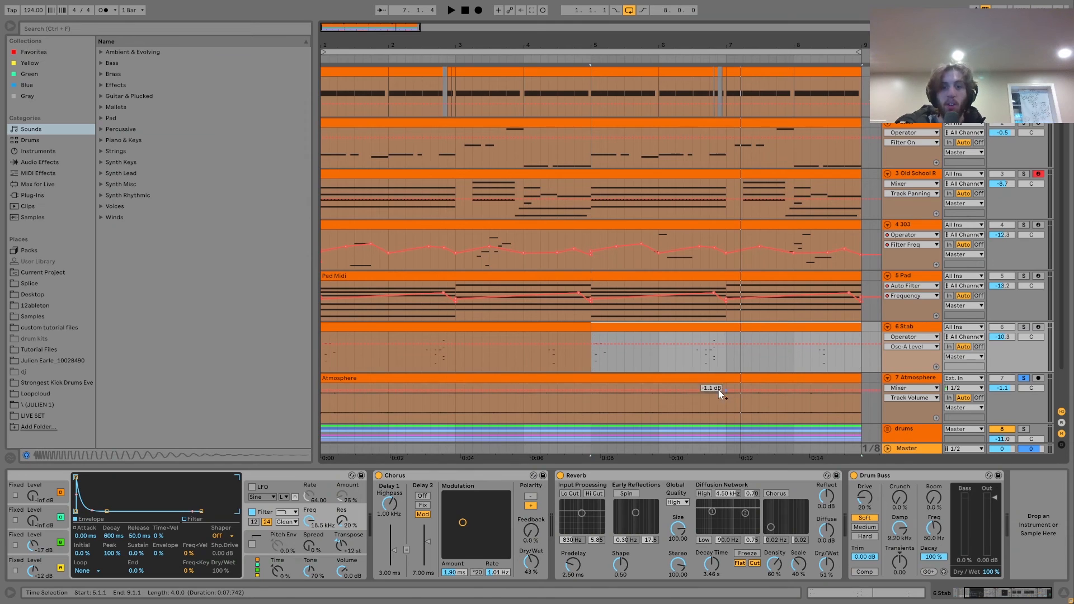
pyautogui.click(699, 377)
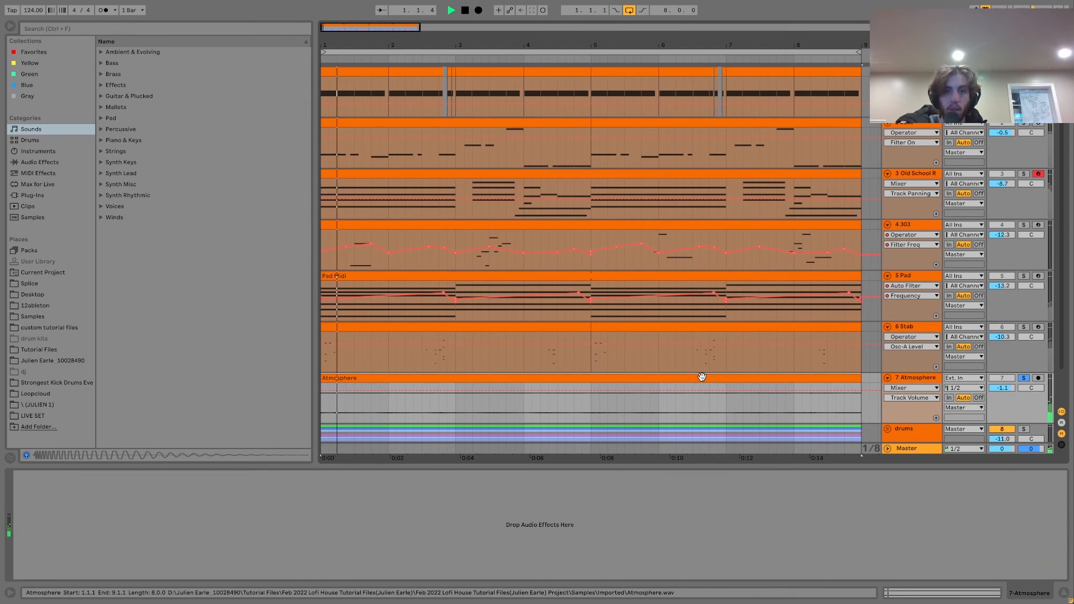
pyautogui.click(1024, 379)
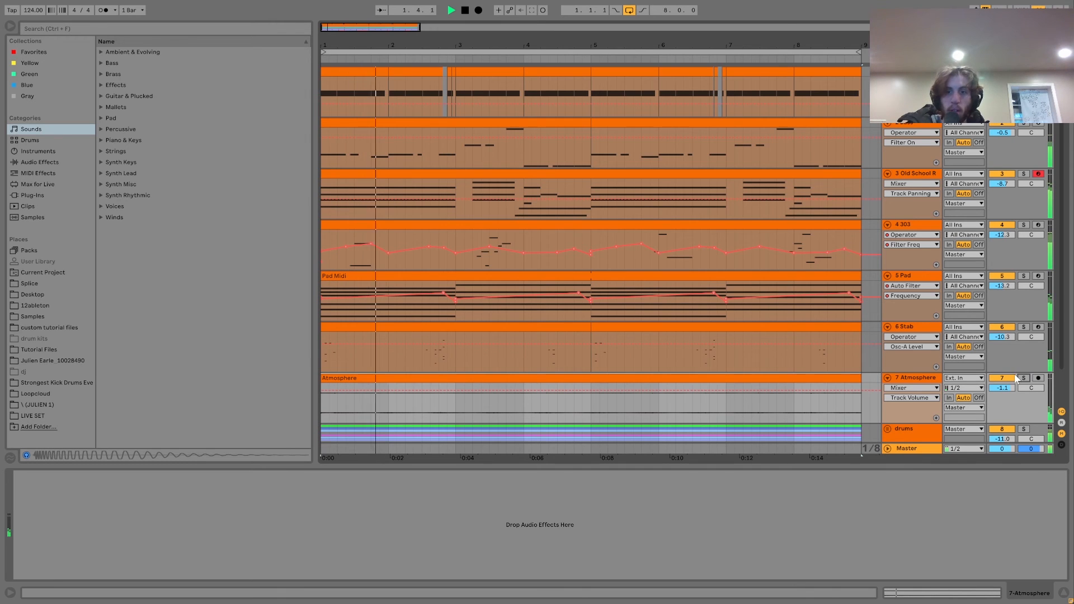
pyautogui.press('space')
# Solo the Atmosphere track again, play it from bar 1, unsolo it during playback and stop.
pyautogui.click(1029, 371)
pyautogui.click(1024, 378)
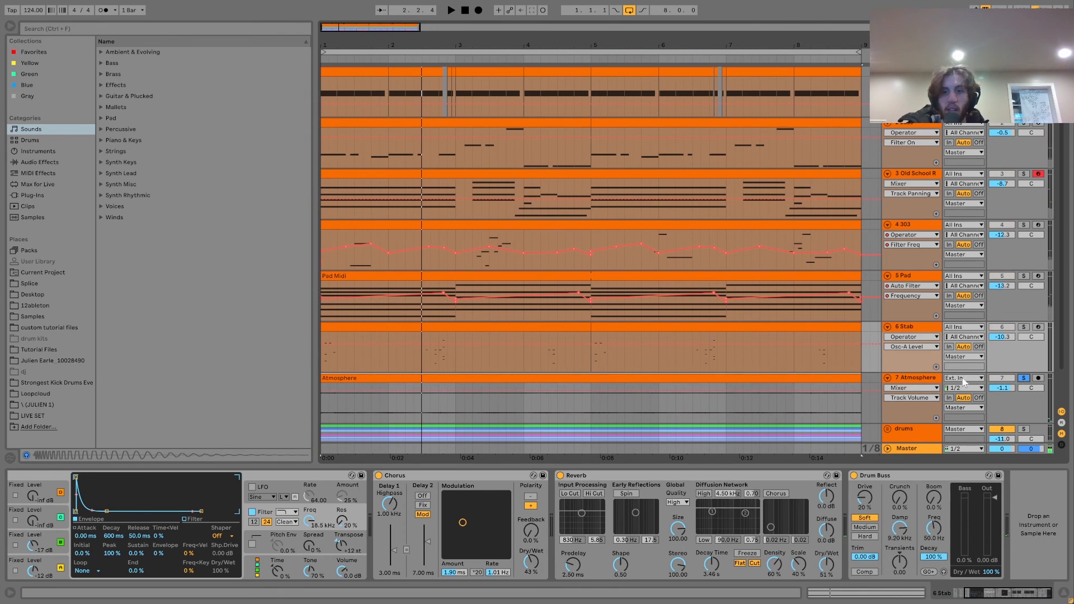
pyautogui.click(912, 381)
pyautogui.press('space')
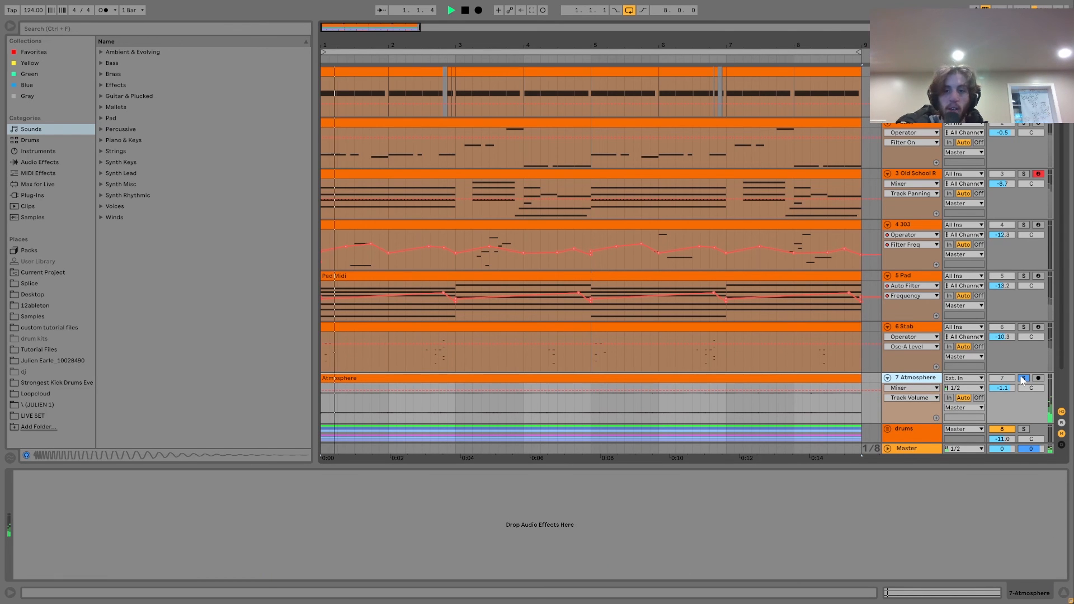
pyautogui.click(1024, 379)
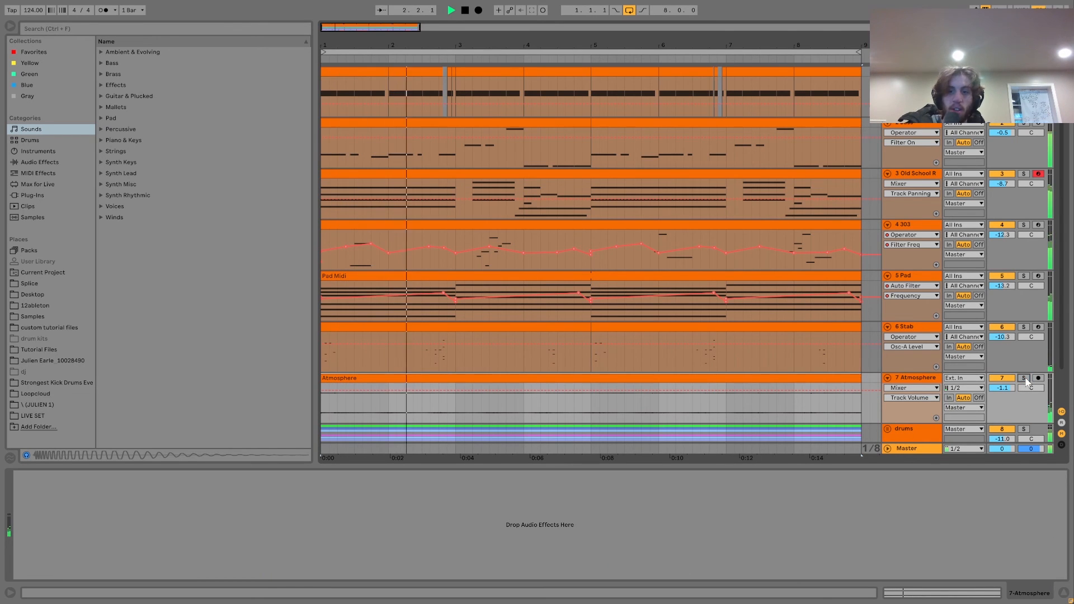
pyautogui.press('space')
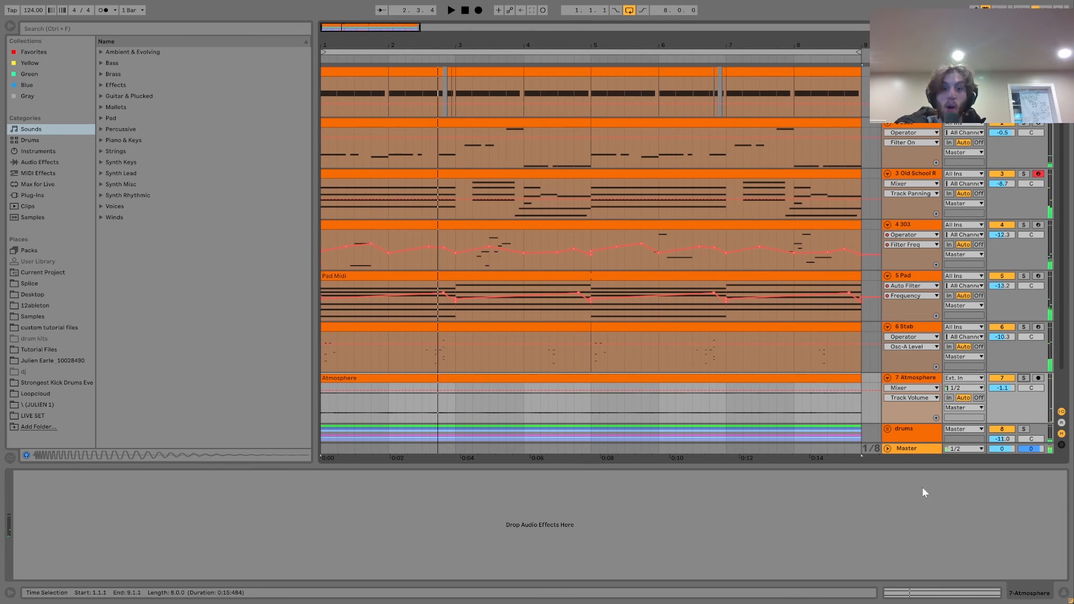
# Solo and unfold the drums group, play it while showing its tracks down to the Hihats subgroup, and stop.
pyautogui.scroll(-1, 628, 360)
pyautogui.scroll(-2, 818, 392)
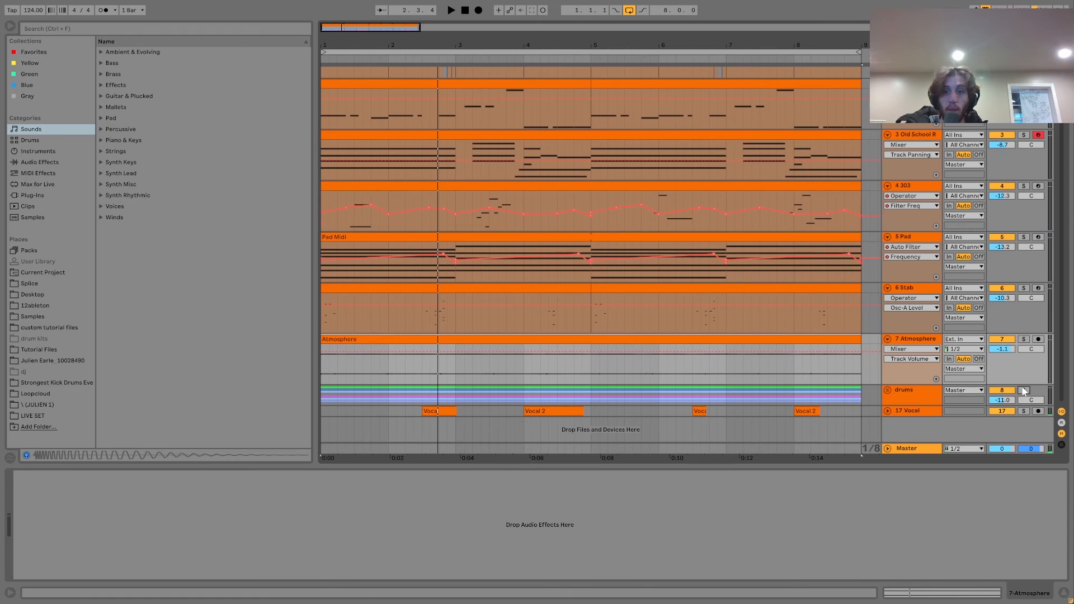
pyautogui.press('space')
pyautogui.click(888, 391)
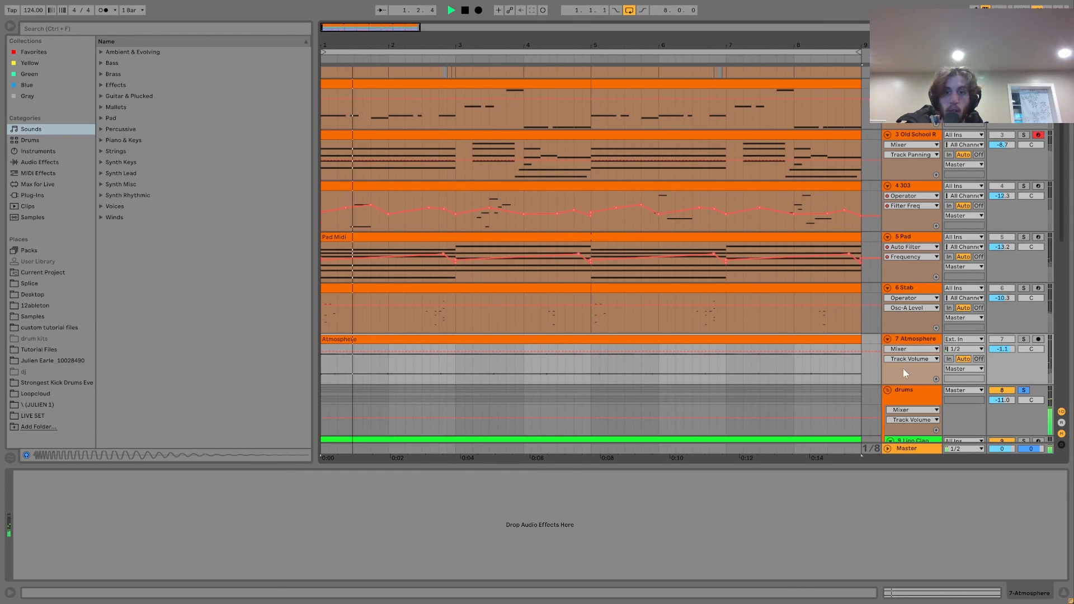
pyautogui.scroll(-5, 906, 364)
pyautogui.scroll(-13, 911, 362)
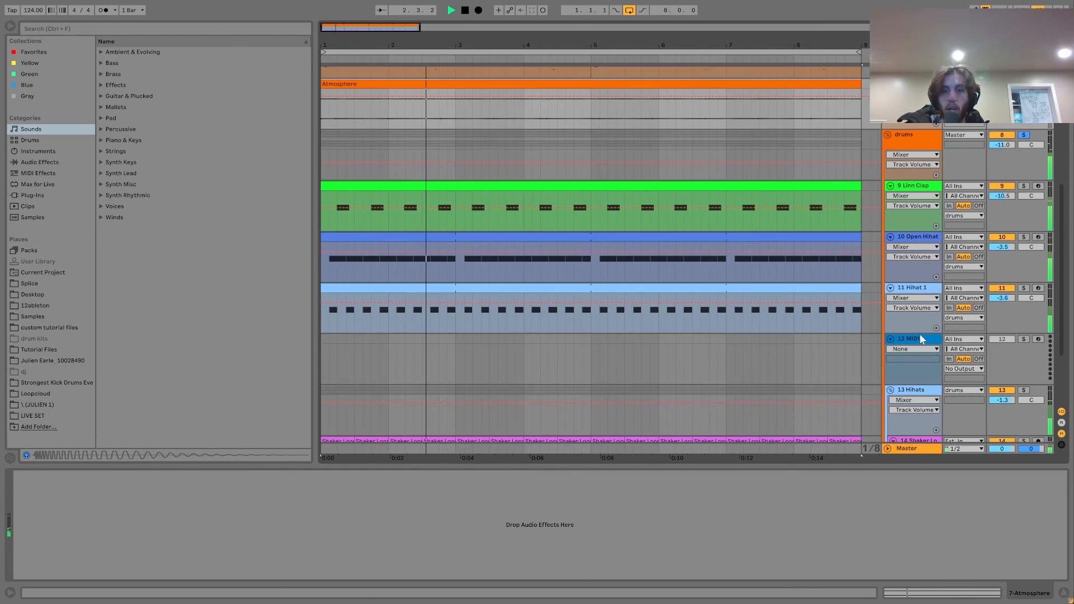
pyautogui.scroll(-3, 920, 334)
pyautogui.scroll(-2, 914, 340)
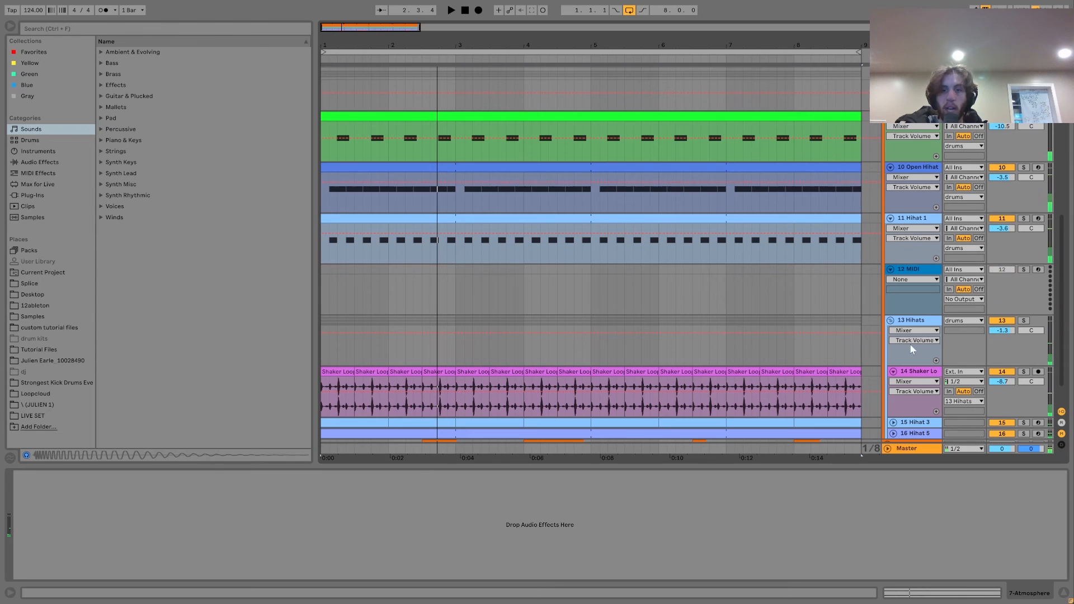
# Fold the Hihats subgroup and play the Open Hihat track soloed, switching the solo briefly to Hihat 1 and back.
pyautogui.click(891, 320)
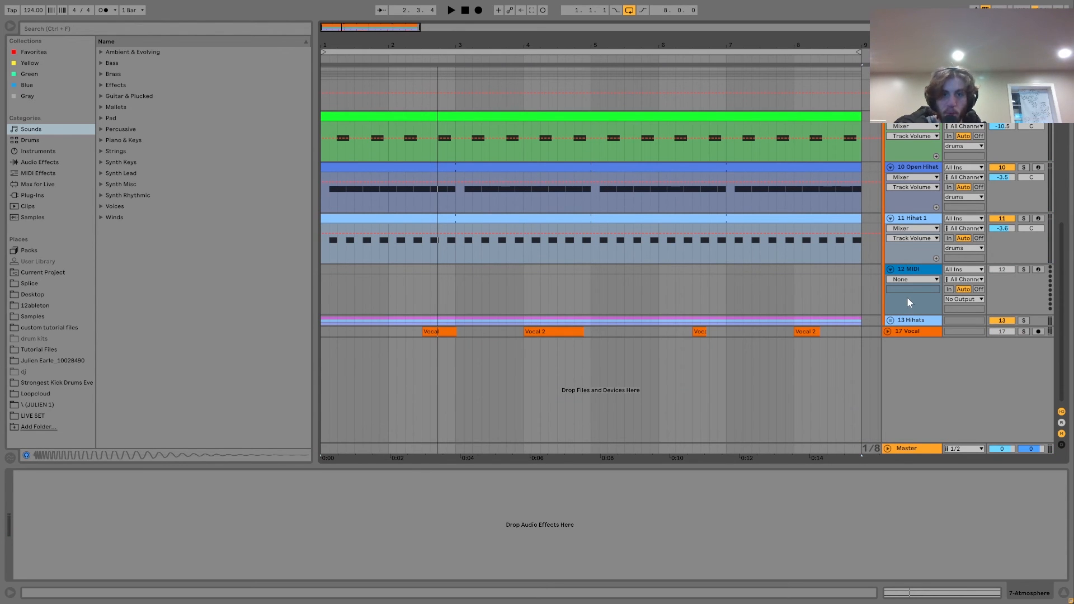
pyautogui.scroll(1, 918, 294)
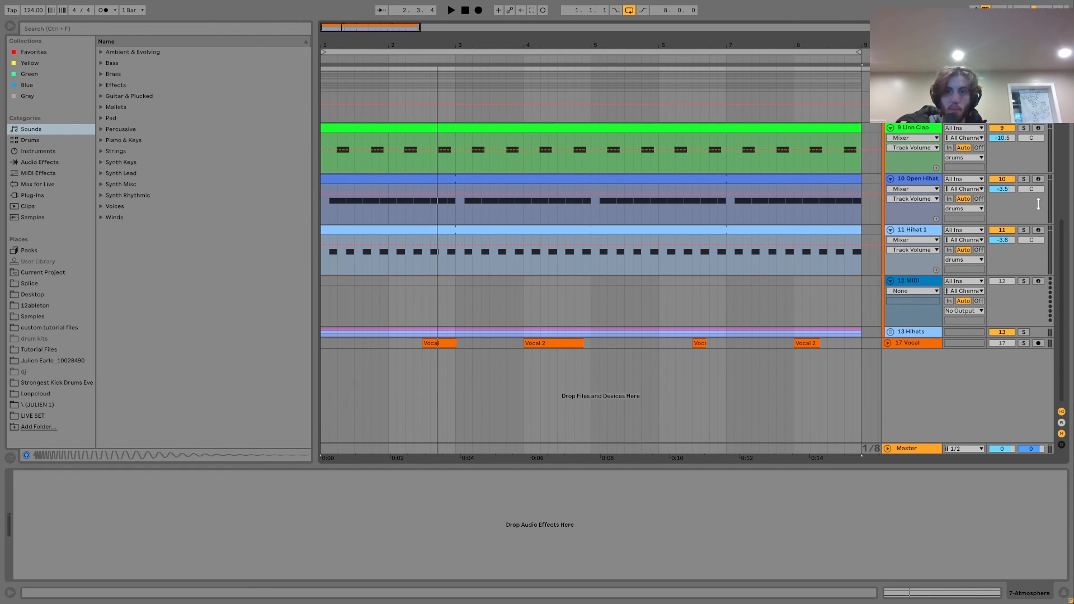
pyautogui.click(1024, 179)
pyautogui.press('space')
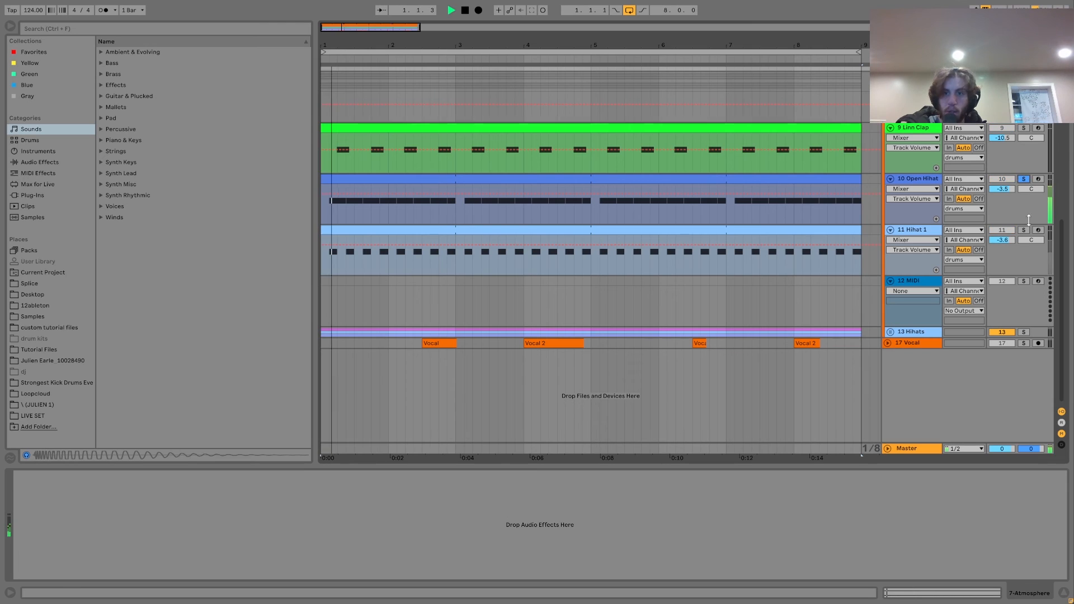
pyautogui.click(1024, 230)
pyautogui.click(1024, 180)
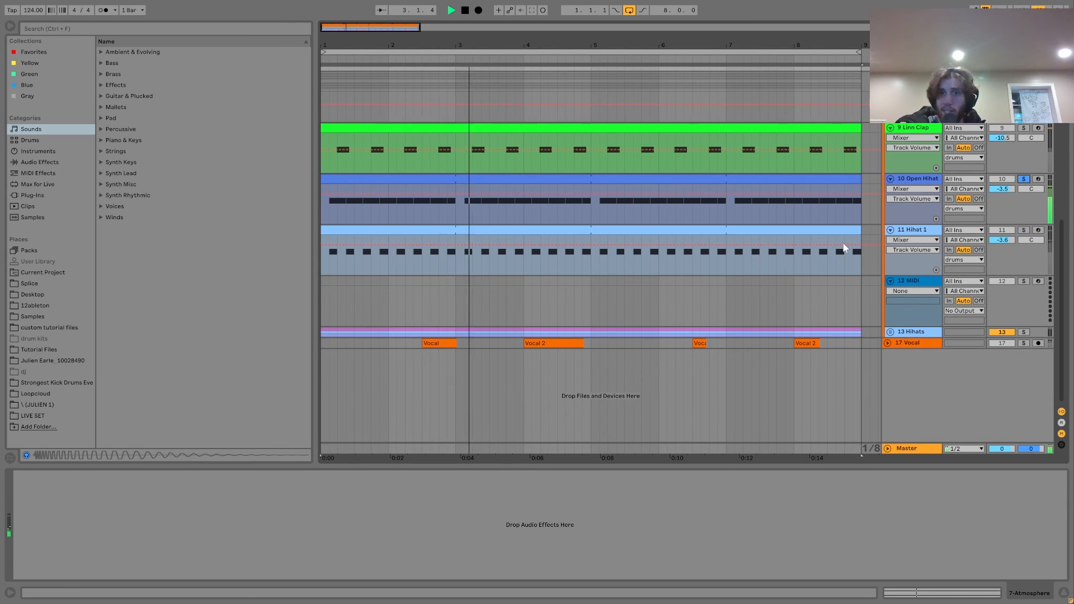
# Restart playback from bar 1 and play Hihat 1 soloed together with Open Hihat.
pyautogui.press('space')
pyautogui.press('space')
pyautogui.click(1024, 230)
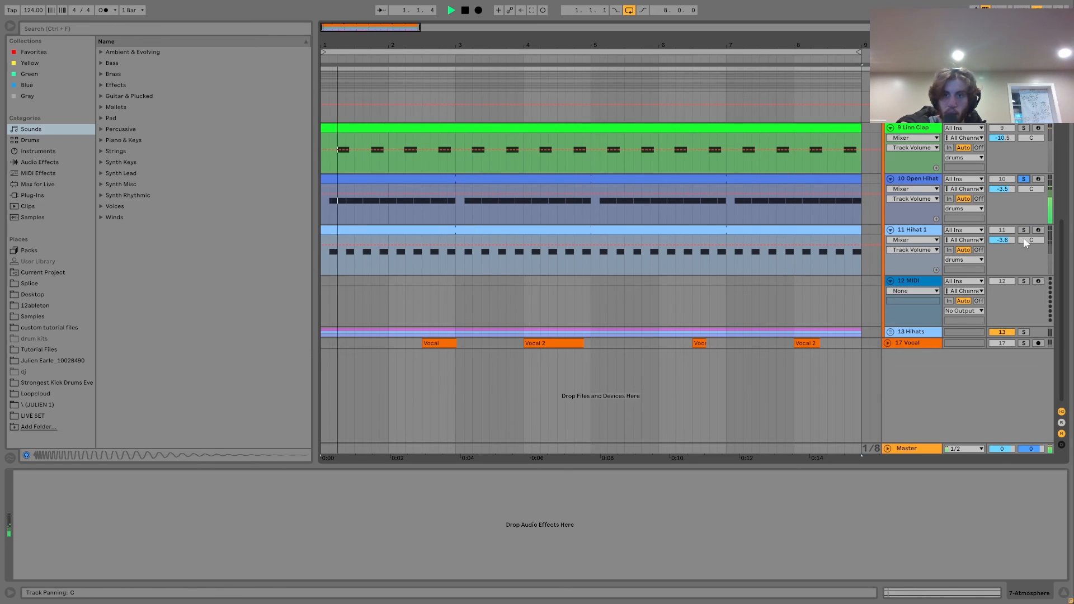
pyautogui.keyDown('ctrl'); pyautogui.click(1024, 179); pyautogui.keyUp('ctrl')
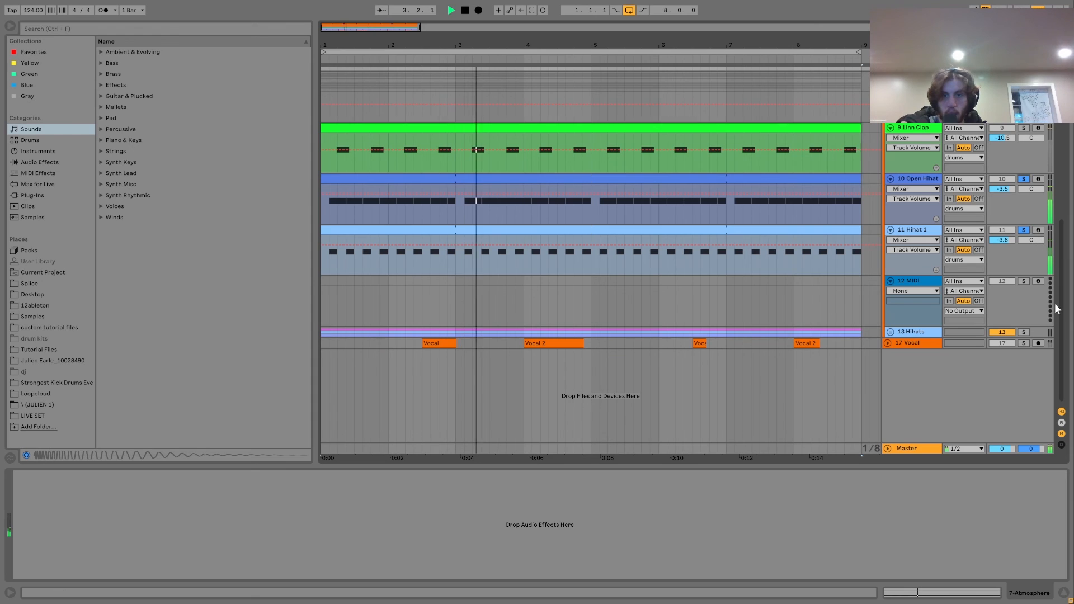
# Solo the Hihats subgroup, play it from bar 1, unfold its tracks and stop.
pyautogui.click(1024, 332)
pyautogui.press('space')
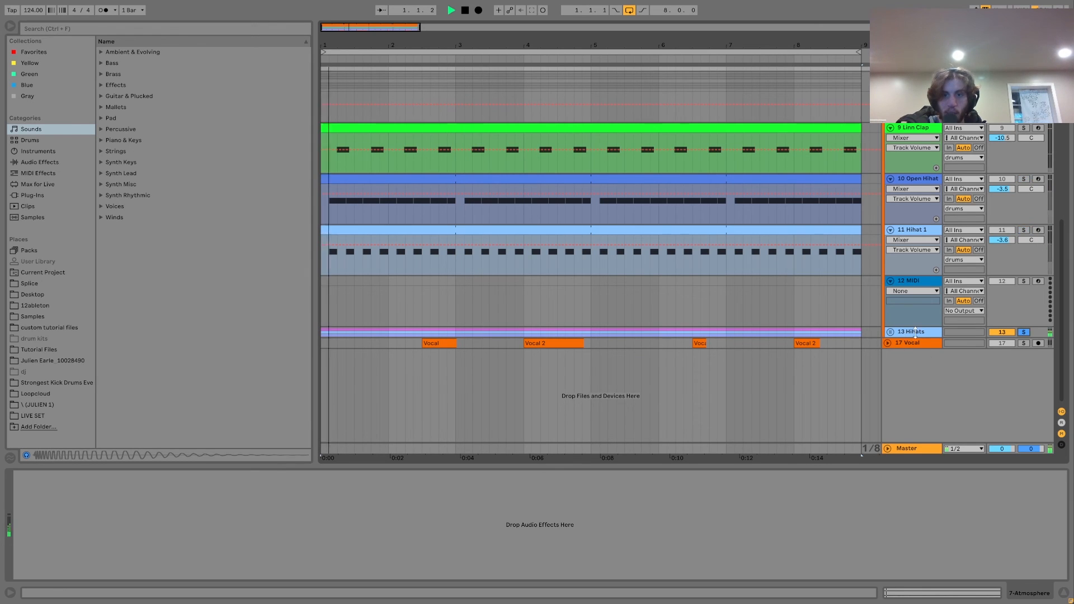
pyautogui.click(913, 333)
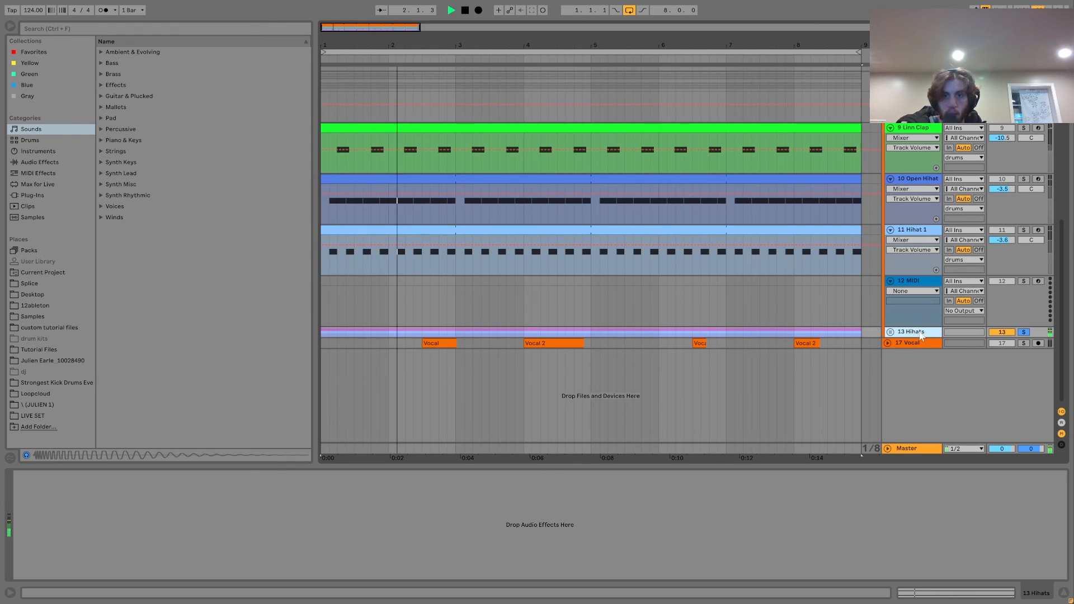
pyautogui.click(890, 332)
pyautogui.scroll(-2, 993, 374)
pyautogui.press('space')
# Solo and play the Shaker Loop track, then Hihat 3 and Hihat 5 soloed together.
pyautogui.click(1024, 338)
pyautogui.press('space')
pyautogui.click(1024, 389)
pyautogui.keyDown('ctrl'); pyautogui.click(1024, 400); pyautogui.keyUp('ctrl')
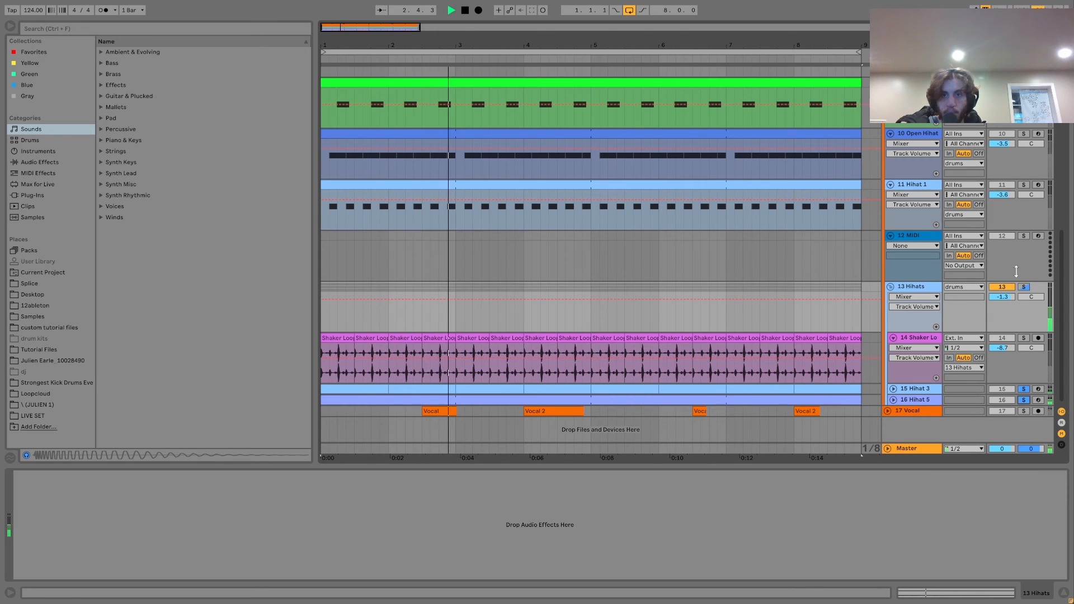
# Solo the Linn Clap track, play it from bar 1, bring up its device chain and stop.
pyautogui.scroll(2, 1040, 168)
pyautogui.press('space')
pyautogui.click(1024, 141)
pyautogui.press('space')
pyautogui.click(939, 139)
pyautogui.press('space')
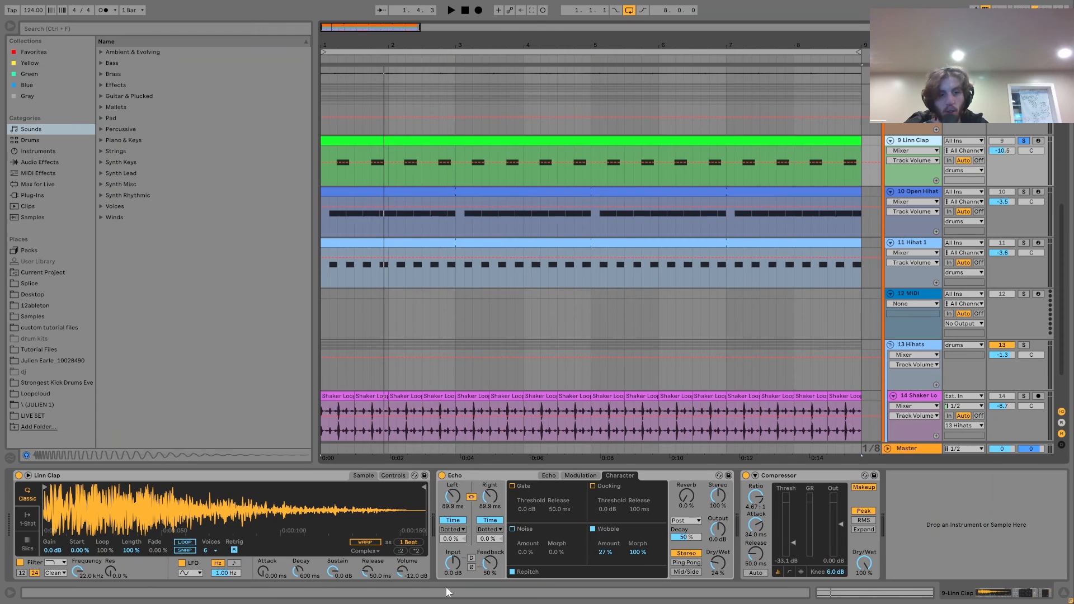
# Play the soloed Linn Clap twice more from bar 1 with its Echo and Compressor in view.
pyautogui.press('space')
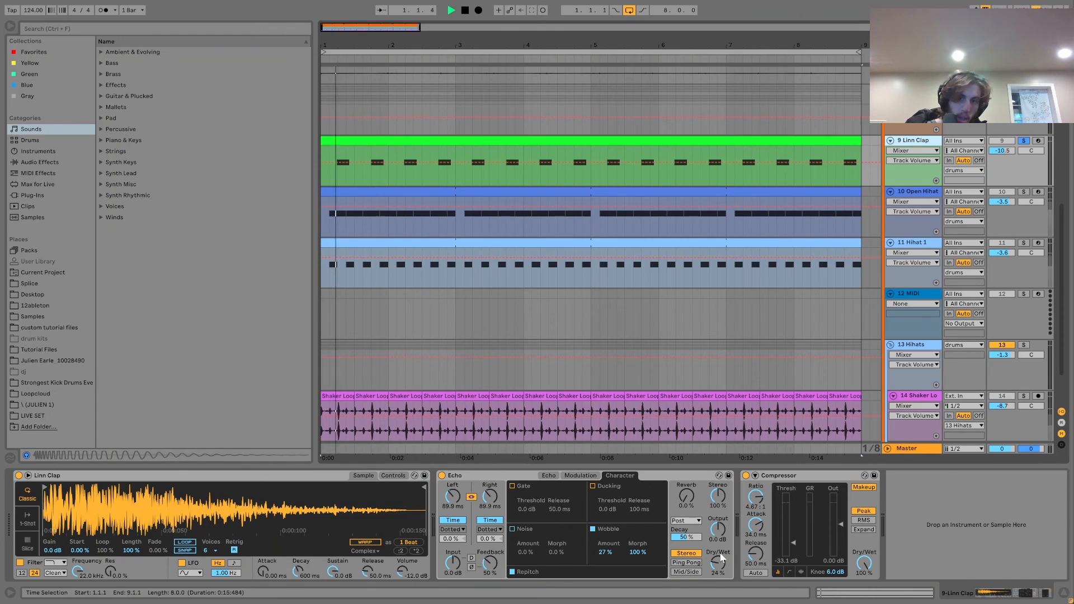
pyautogui.press('space')
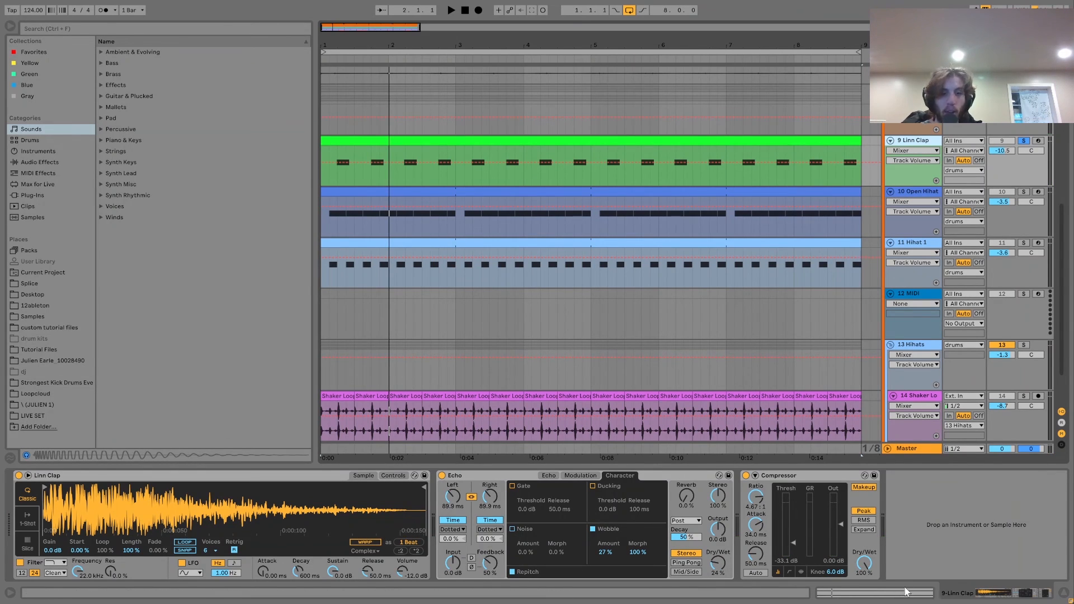
pyautogui.press('space')
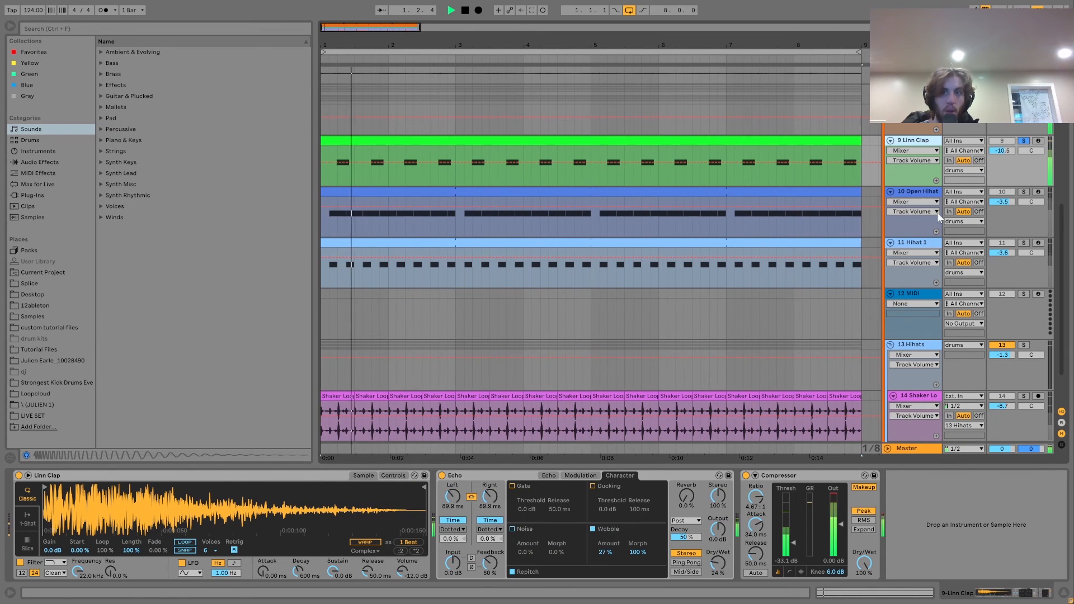
pyautogui.press('space')
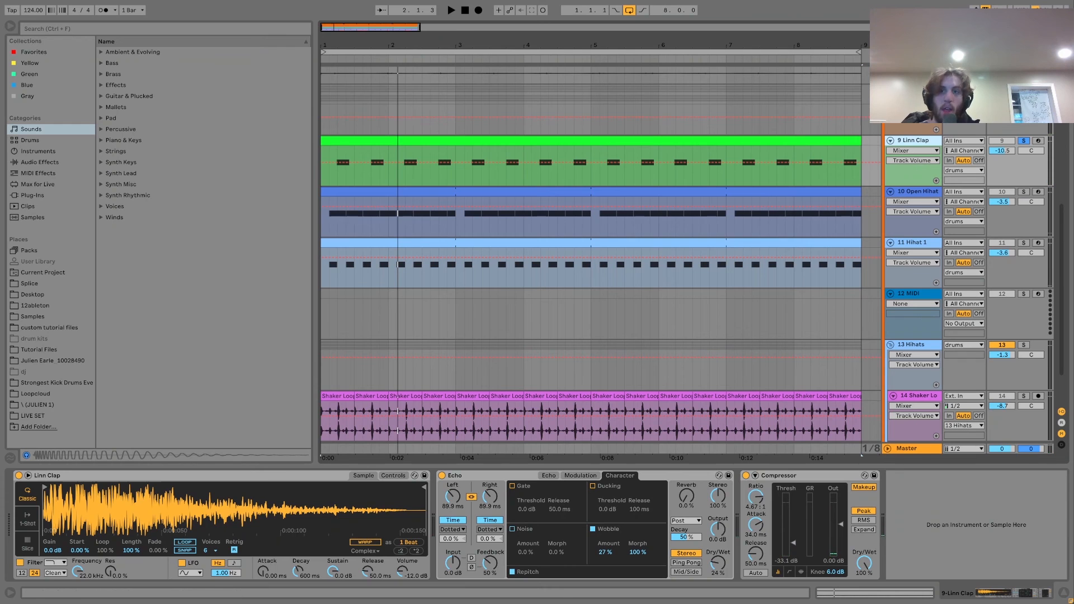
# Take the Linn Clap out of solo and show the drums group's Reverb and Drum Buss settings.
pyautogui.click(1024, 140)
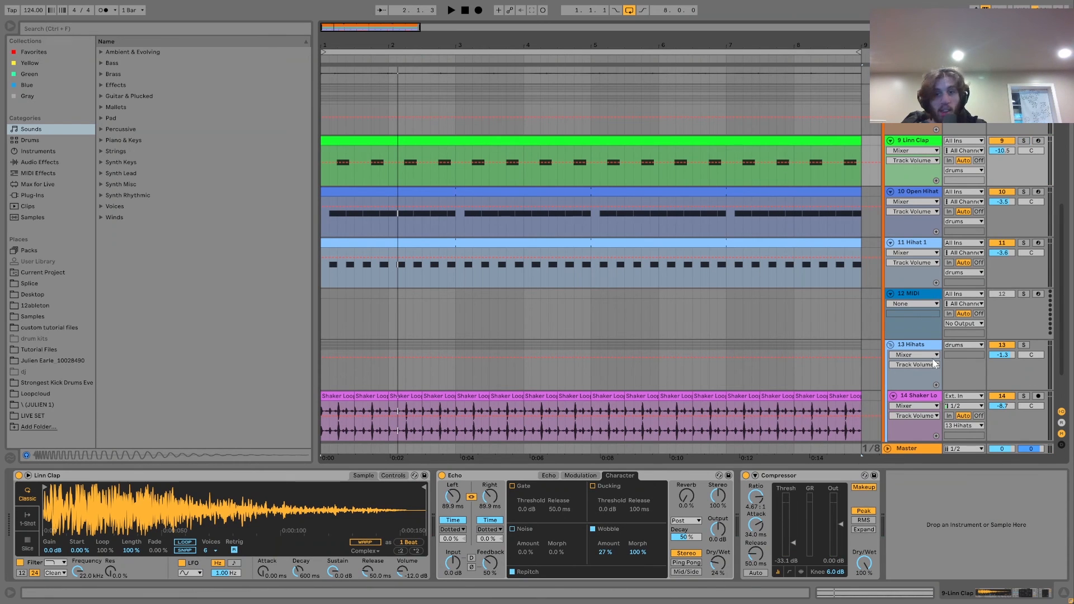
pyautogui.scroll(-1, 865, 292)
pyautogui.scroll(-2, 864, 292)
pyautogui.scroll(3, 781, 360)
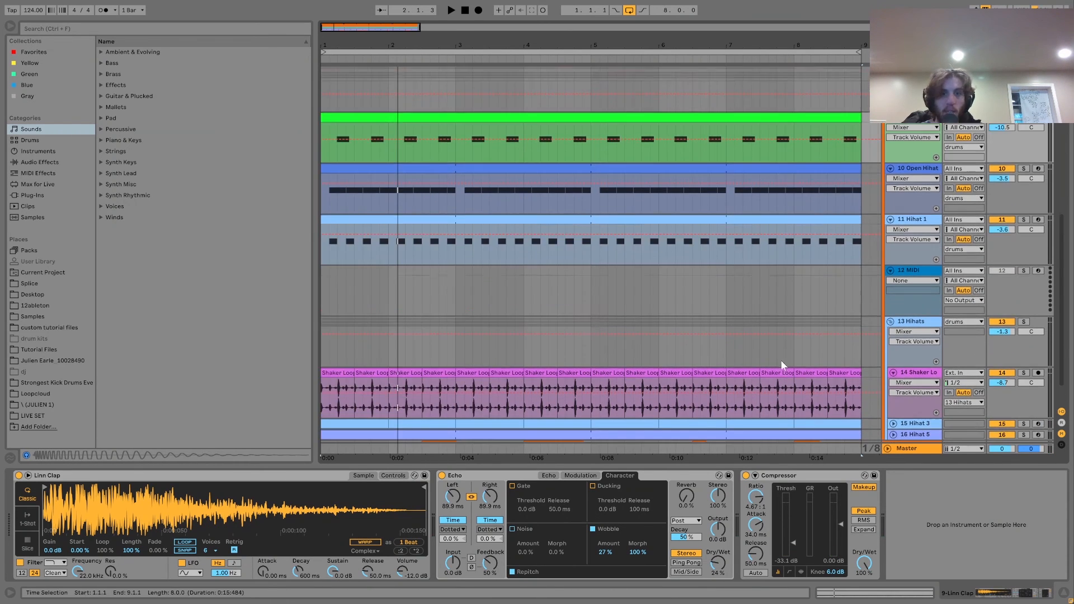
pyautogui.click(913, 90)
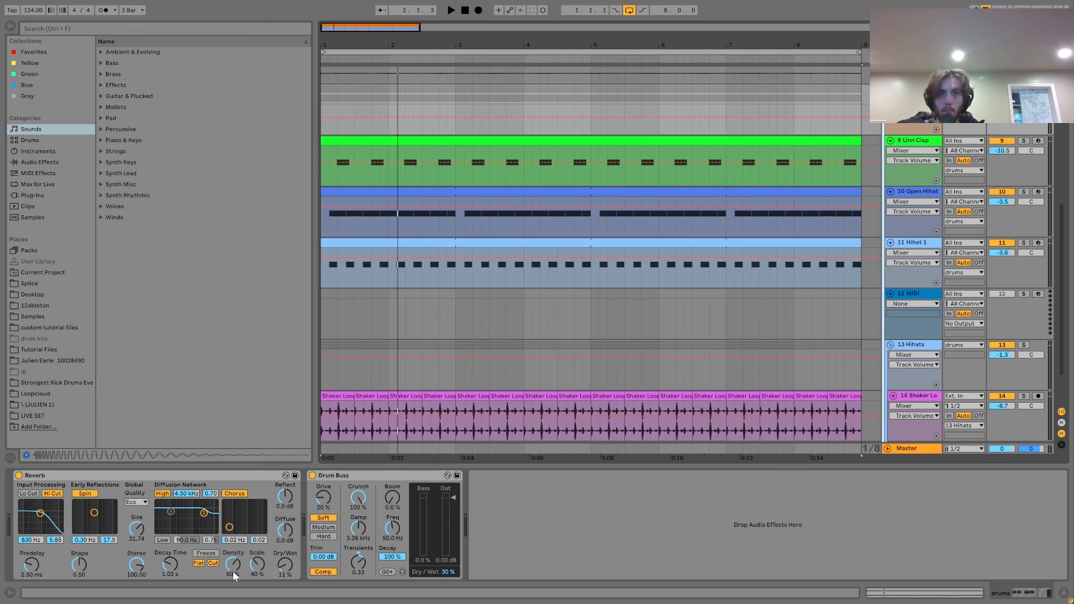
# Play the drums group from bar 1 with its group effects in view, stopping after each short pass.
pyautogui.press('space')
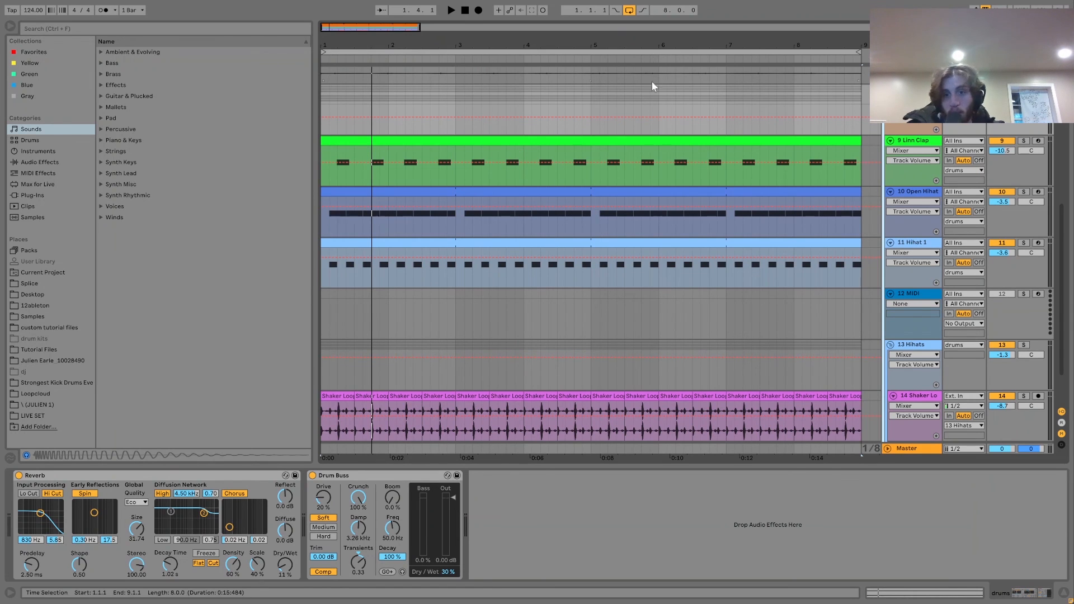
pyautogui.scroll(-2, 647, 309)
pyautogui.scroll(2, 648, 307)
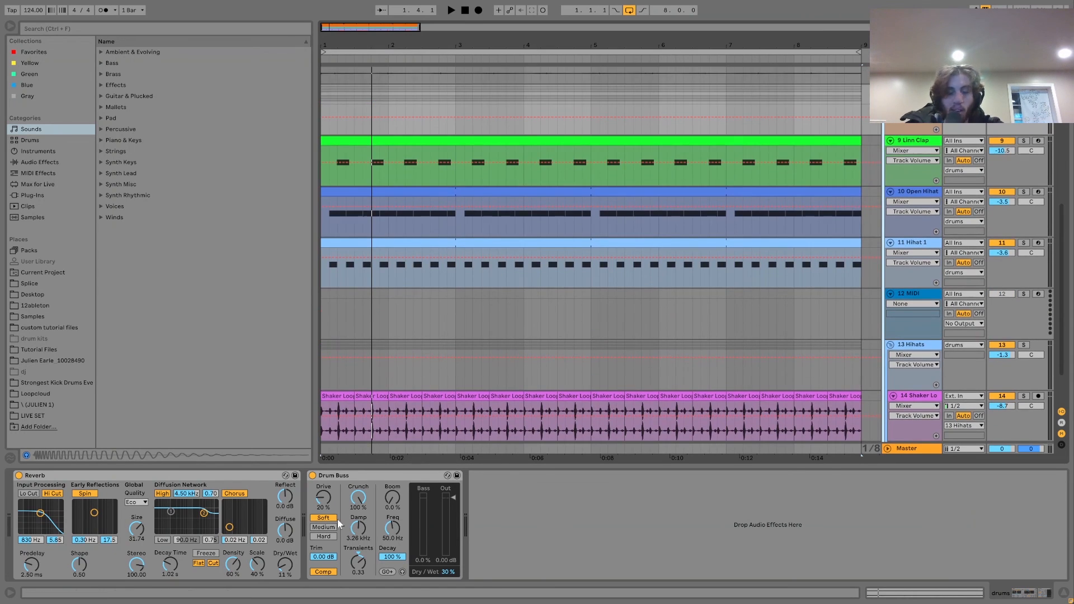
pyautogui.press('space')
pyautogui.press('space')
# Fold the drums group so the Vocal track sits directly beneath it.
pyautogui.scroll(-2, 498, 417)
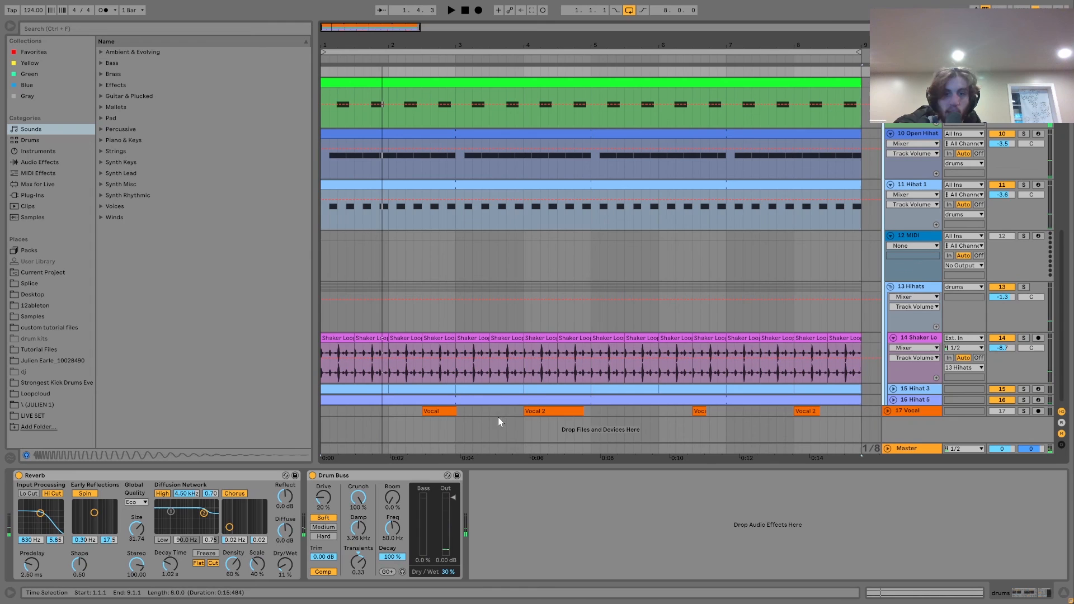
pyautogui.scroll(2, 621, 330)
pyautogui.scroll(2, 801, 196)
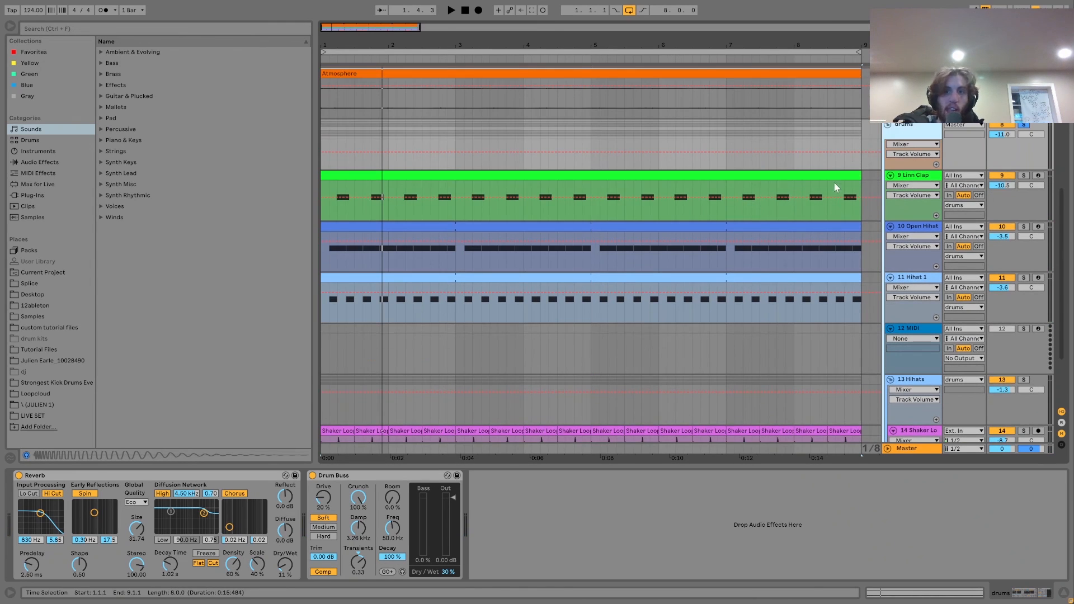
pyautogui.click(888, 125)
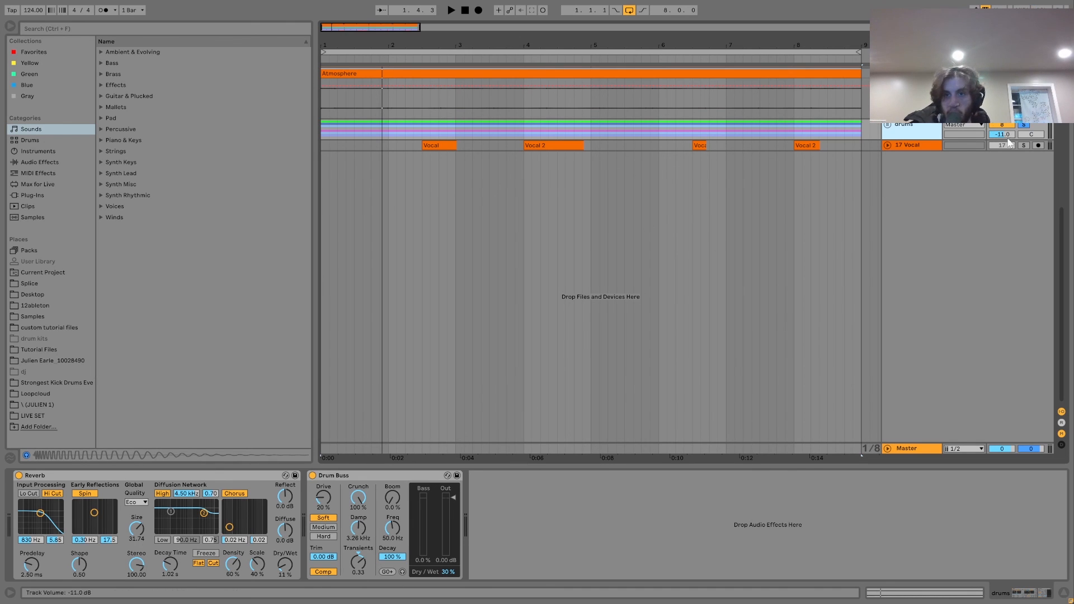
# Solo the Vocal track, show its device chain, and play it from the start of its first clip.
pyautogui.click(1024, 145)
pyautogui.click(920, 146)
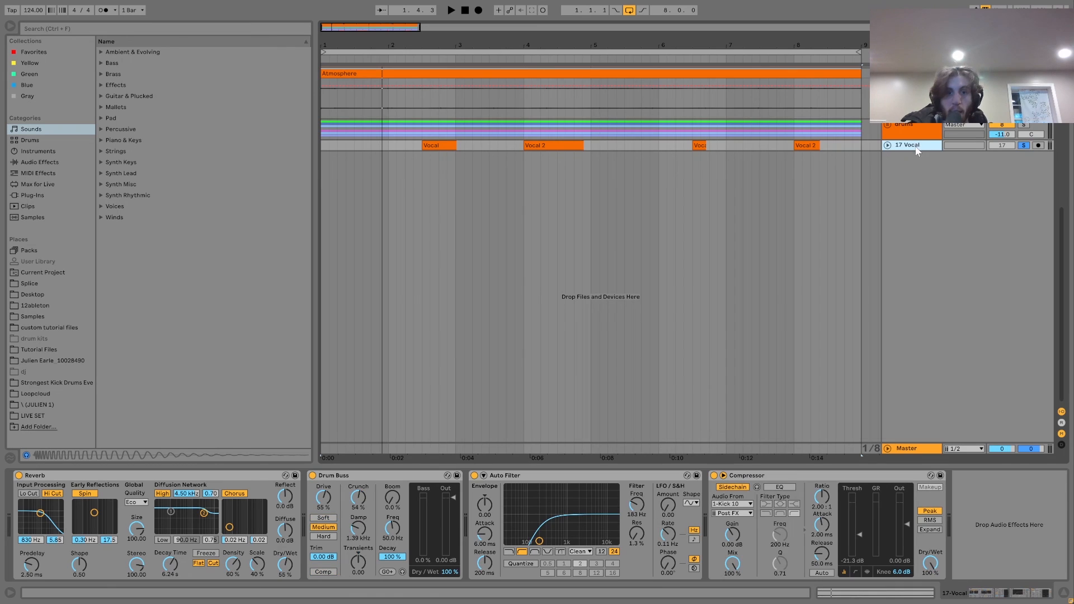
pyautogui.click(432, 148)
pyautogui.press('space')
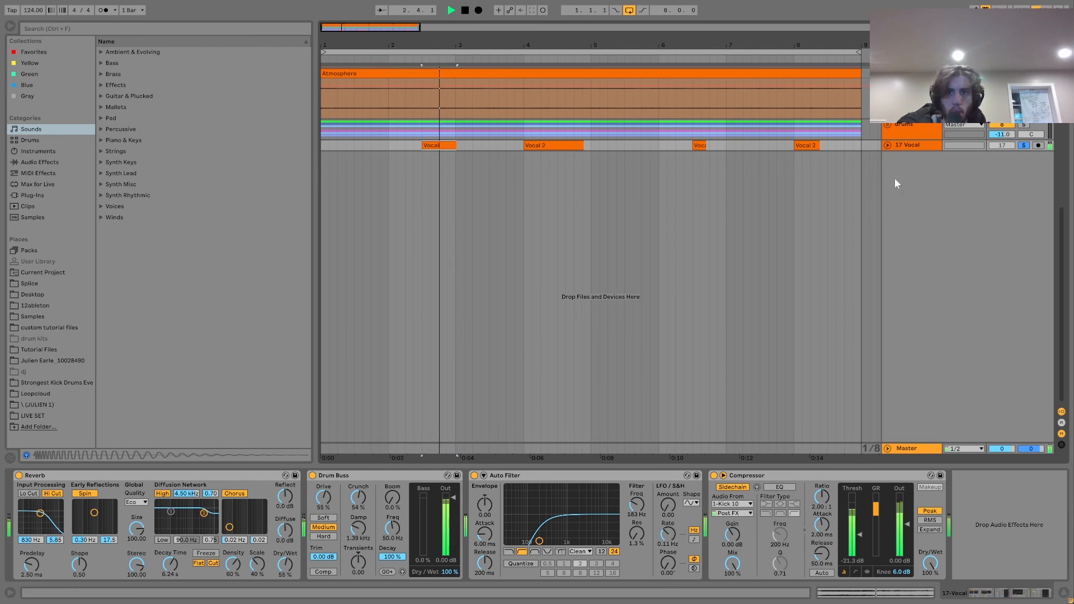
# Unfold the Vocal track to show its clip waveforms during the soloed playback, and stop the playback.
pyautogui.click(887, 146)
pyautogui.scroll(5, 886, 153)
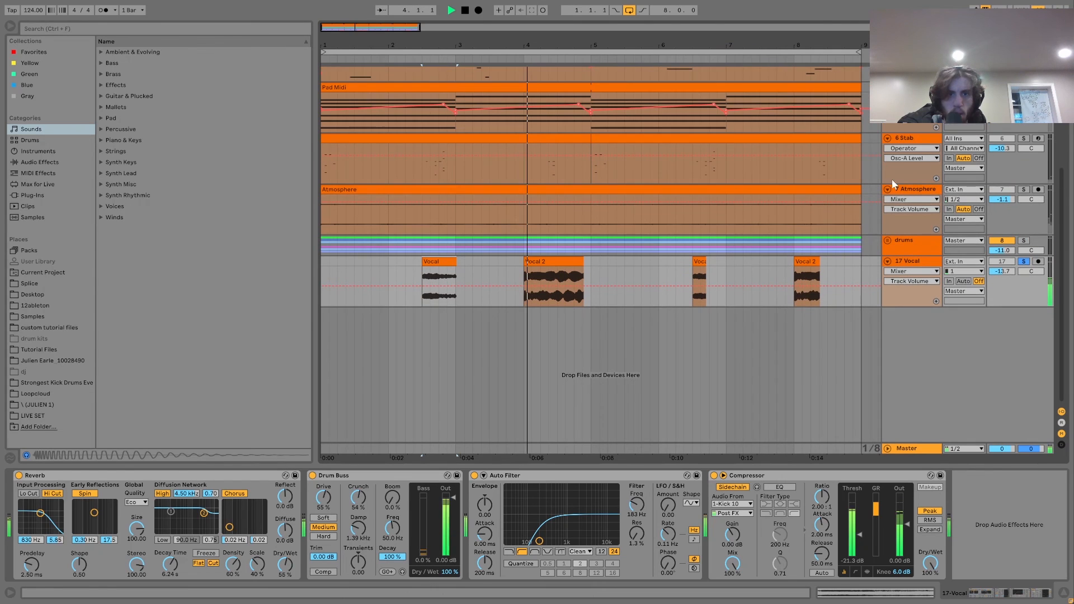
pyautogui.press('space')
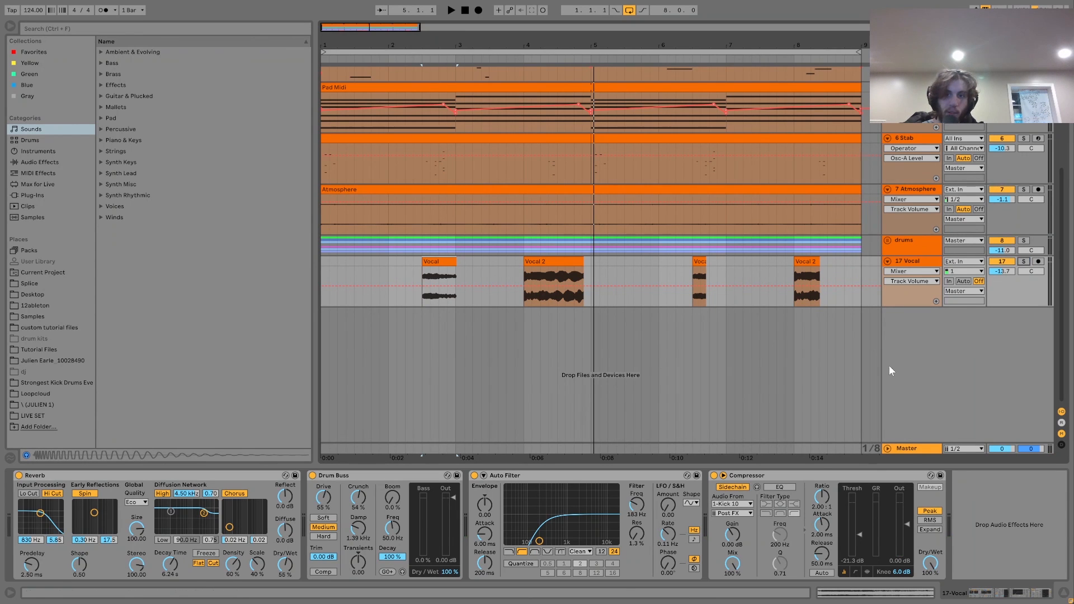
# Play the full mix from bar 1 and select the Vocal track.
pyautogui.click(323, 259)
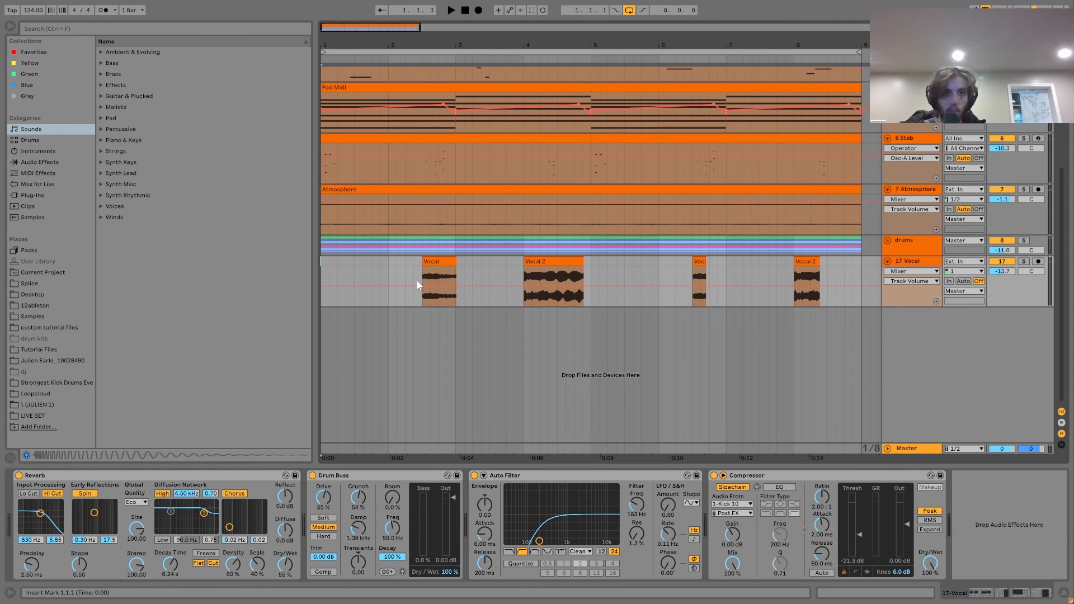
pyautogui.press('space')
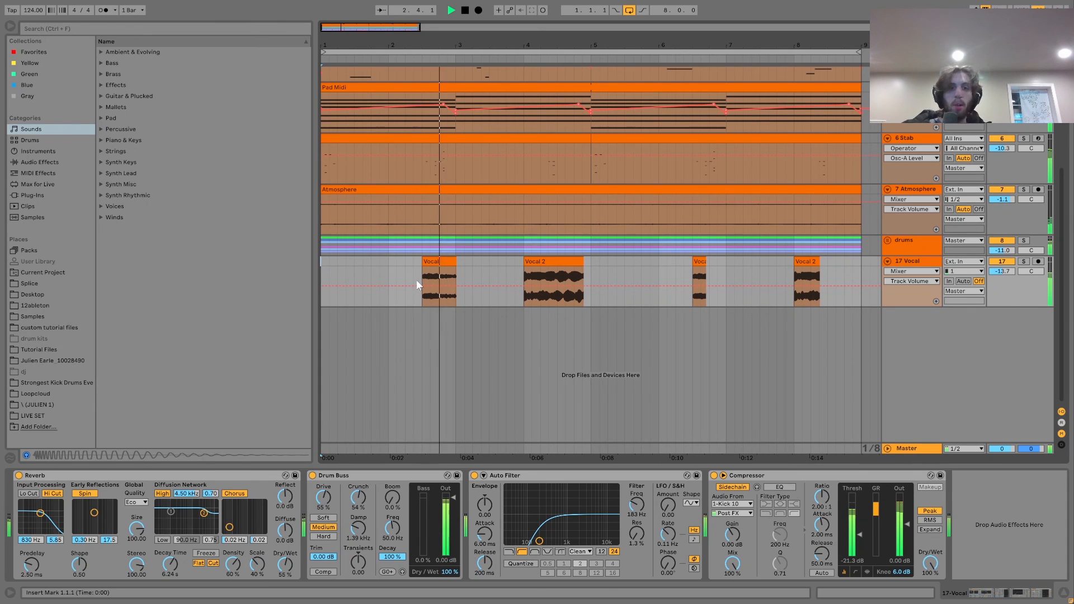
pyautogui.click(909, 263)
pyautogui.scroll(3, 915, 247)
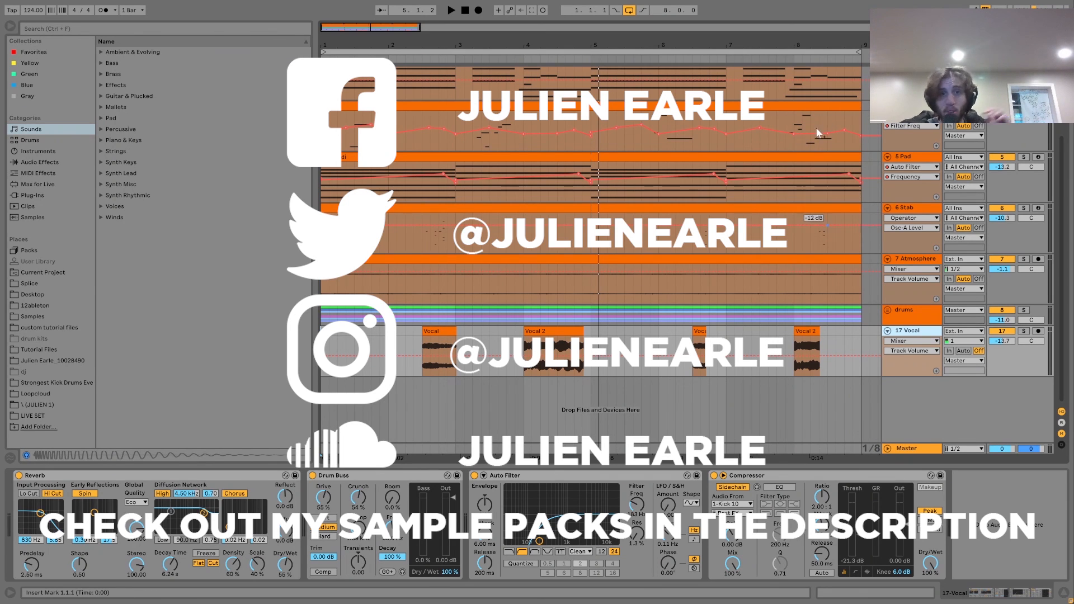
pyautogui.scroll(5, 1014, 358)
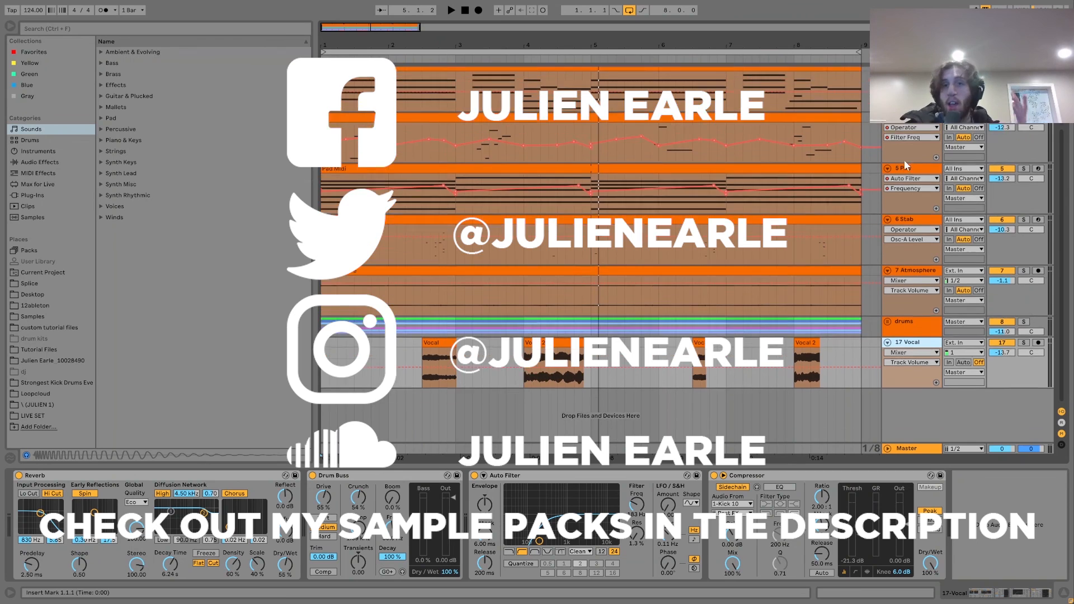